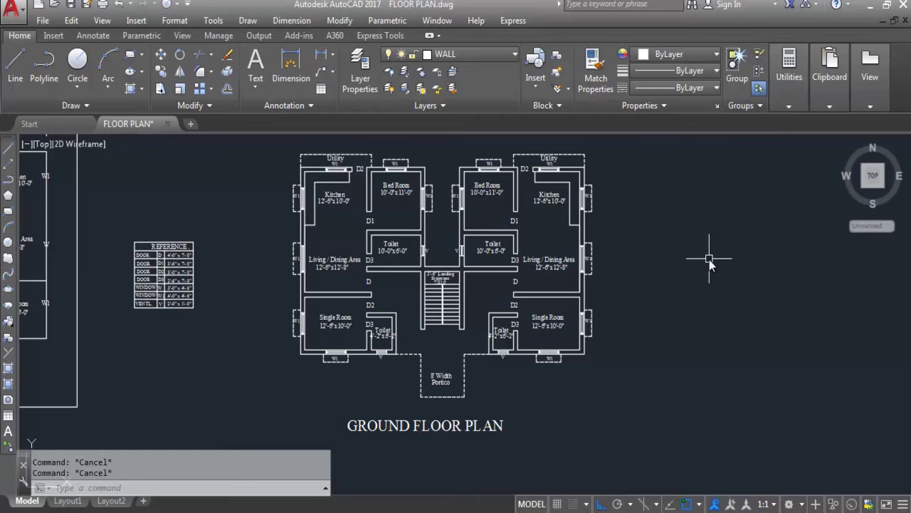
Add a 57' linear dimension across the plan's top-left and top-right corners.
mouse_move(457, 435)
scroll(527, 421, down, 2)
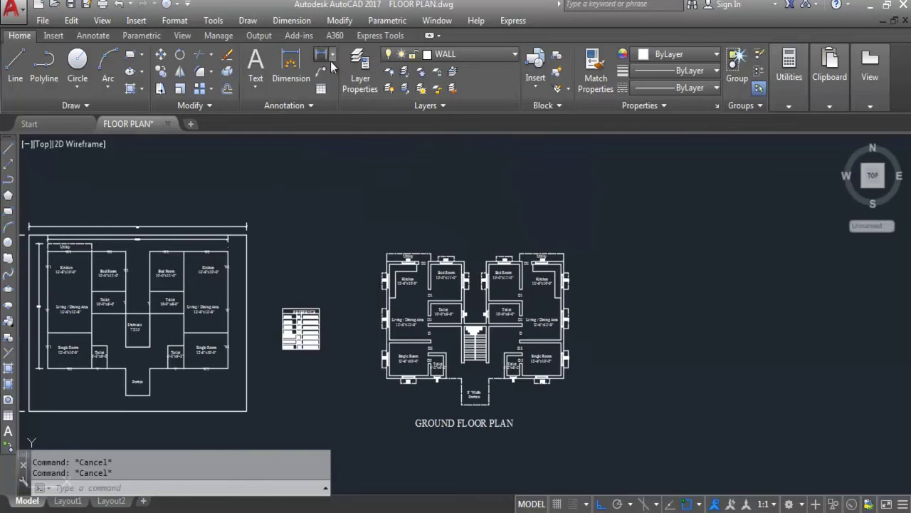
click(324, 57)
scroll(399, 253, up, 4)
click(370, 284)
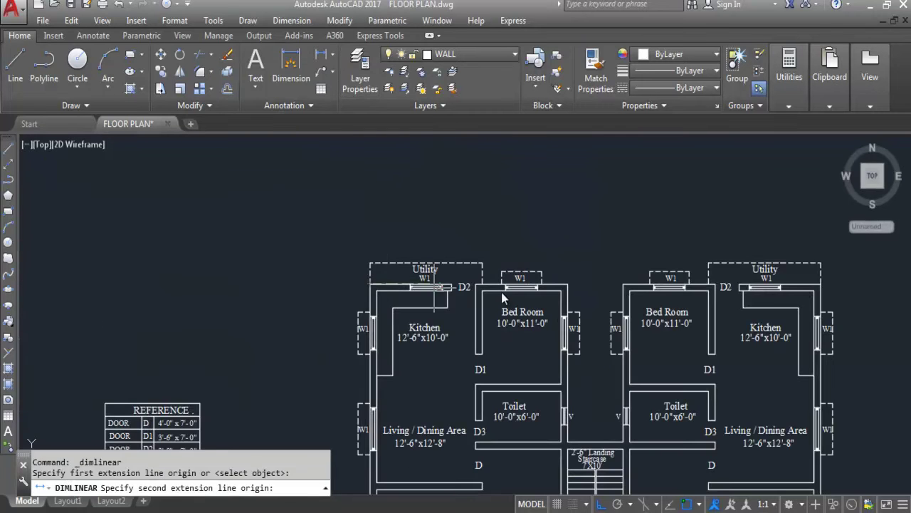
click(821, 264)
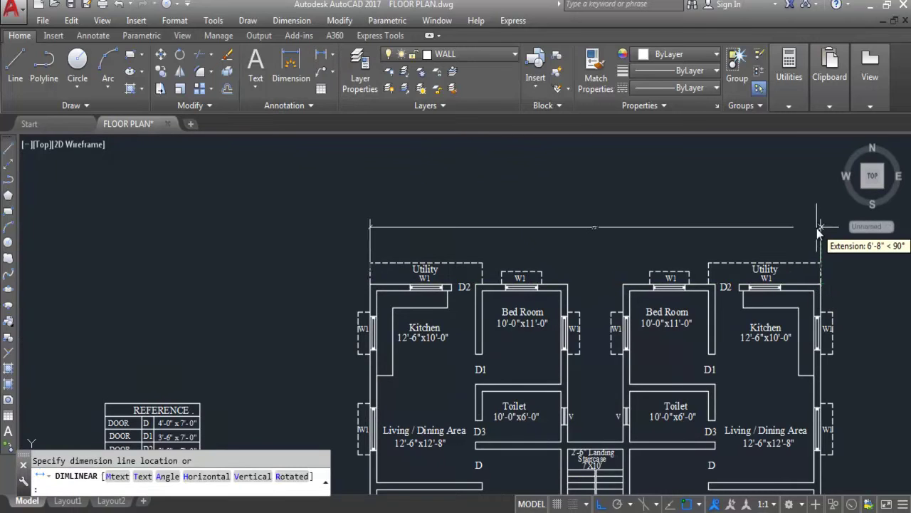
click(819, 258)
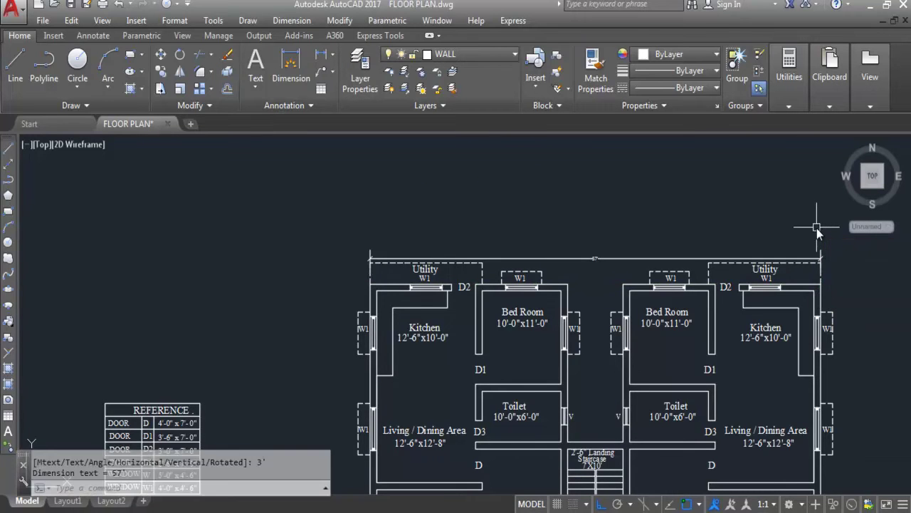
Move the 57' dimension higher above the plan.
scroll(640, 288, up, 4)
click(631, 258)
click(565, 206)
text(m)
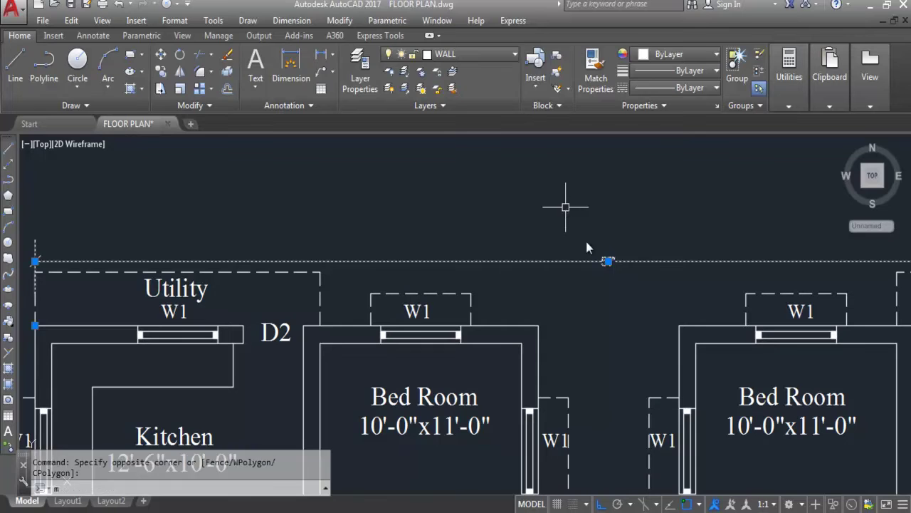
key(Return)
click(606, 260)
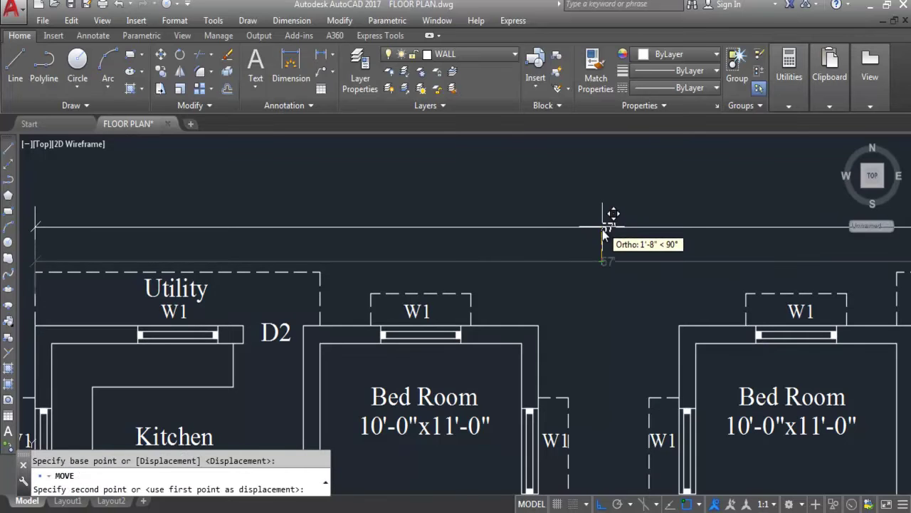
click(606, 208)
scroll(533, 206, down, 4)
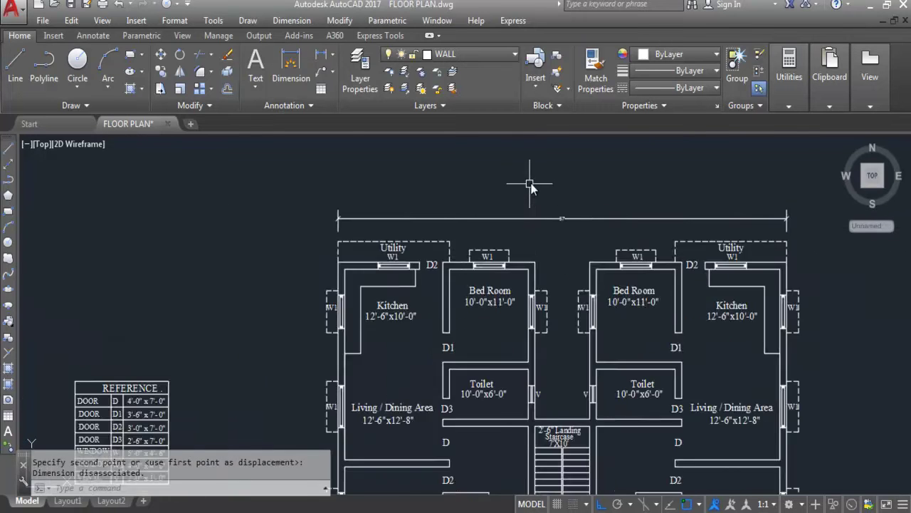
scroll(529, 190, down, 3)
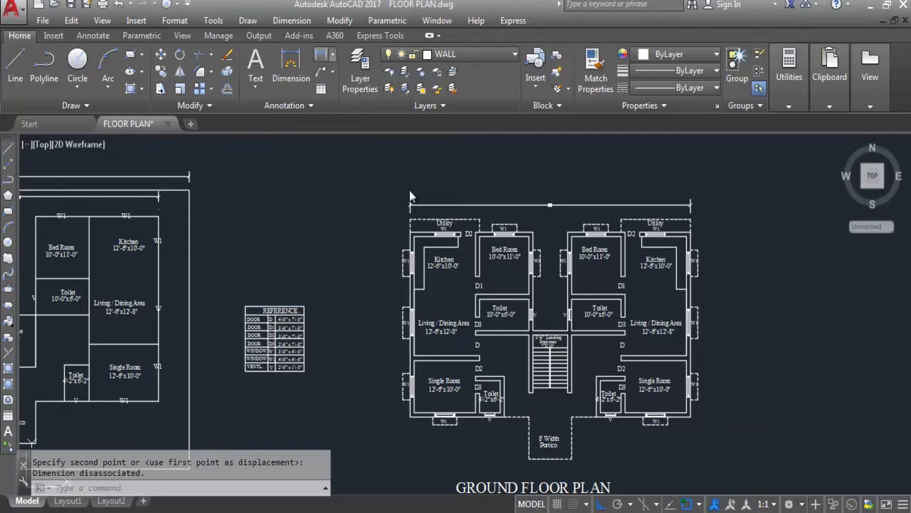
Dimension the left outer wall as 35'-2", placed 3' from the wall.
click(324, 58)
key(Return)
scroll(411, 245, up, 6)
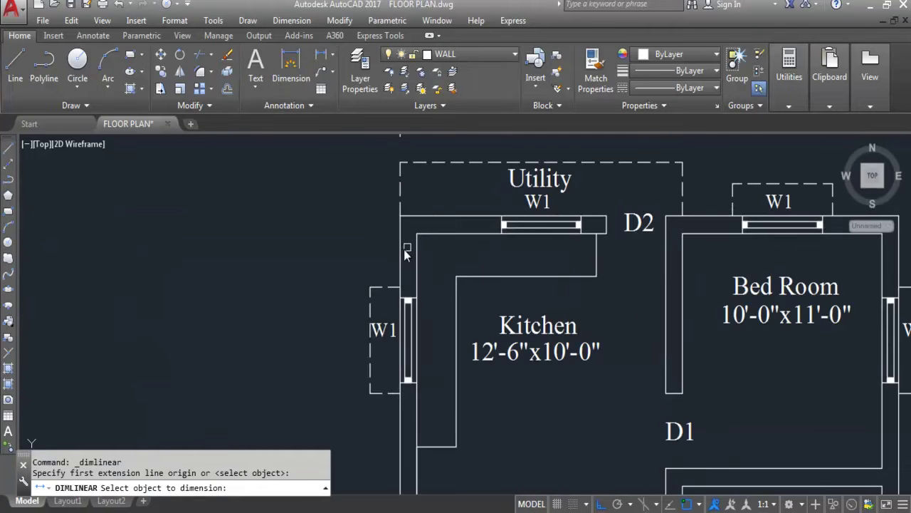
click(474, 254)
scroll(447, 263, down, 6)
text(3')
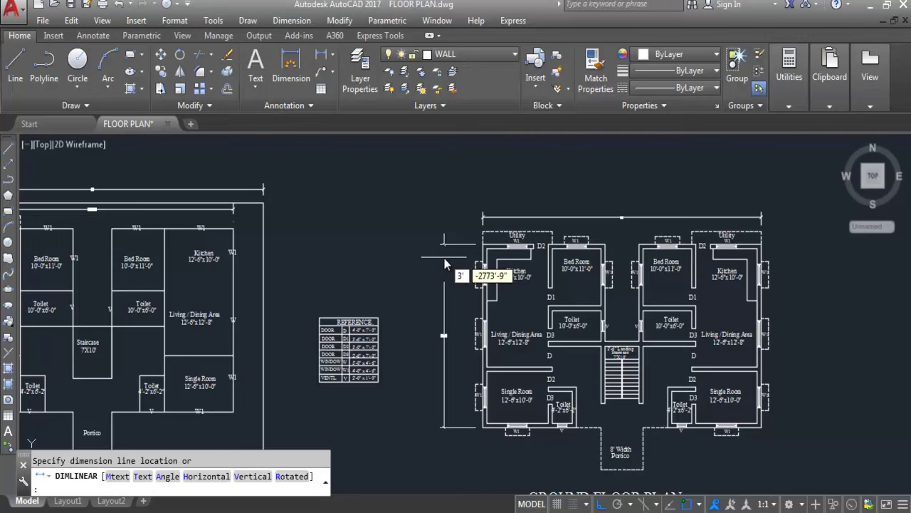
key(Return)
scroll(491, 335, up, 6)
scroll(335, 305, down, 7)
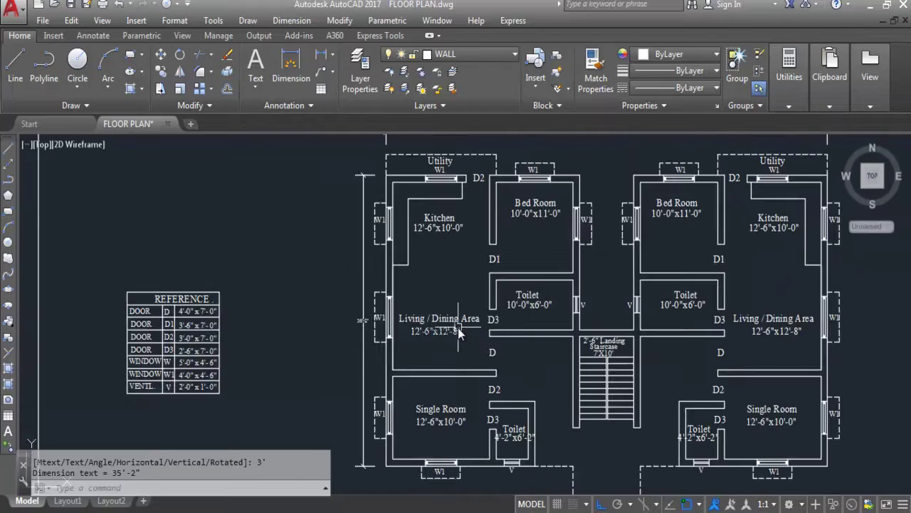
scroll(583, 224, up, 5)
scroll(509, 189, down, 5)
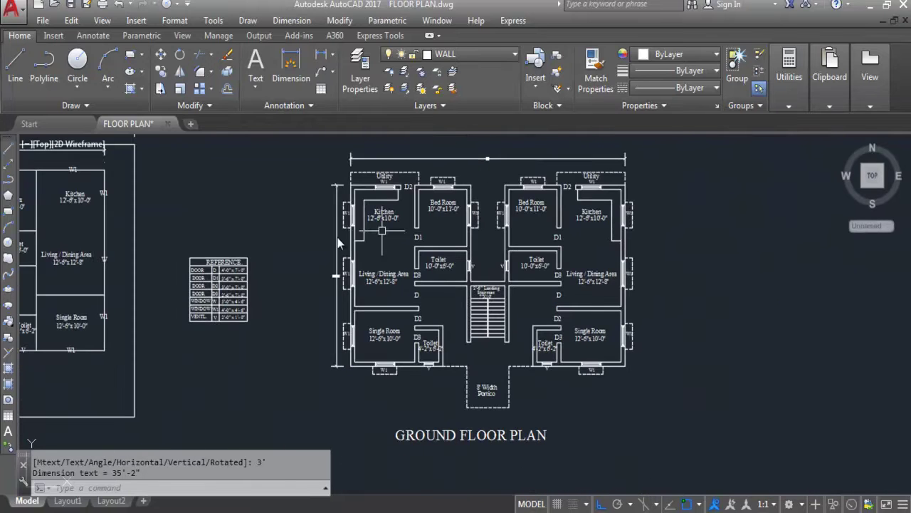
scroll(326, 265, up, 5)
scroll(386, 274, down, 5)
scroll(525, 319, down, 2)
scroll(213, 224, up, 6)
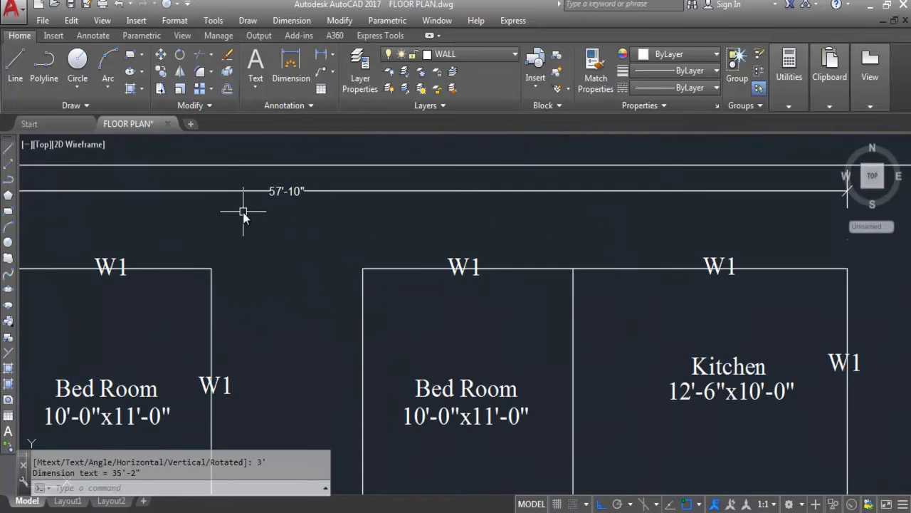
scroll(247, 212, down, 6)
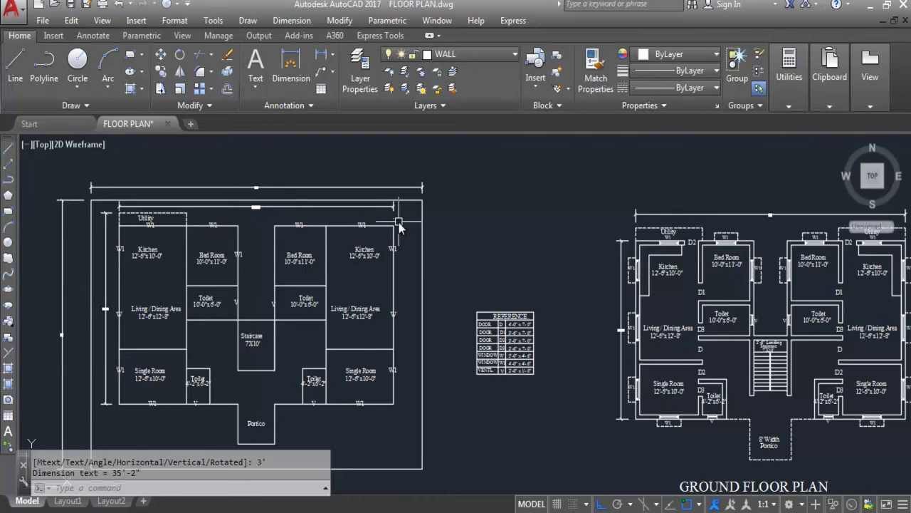
Stretch the left plan's right-hand walls by a distance of 10.
key(Caps_Lock)
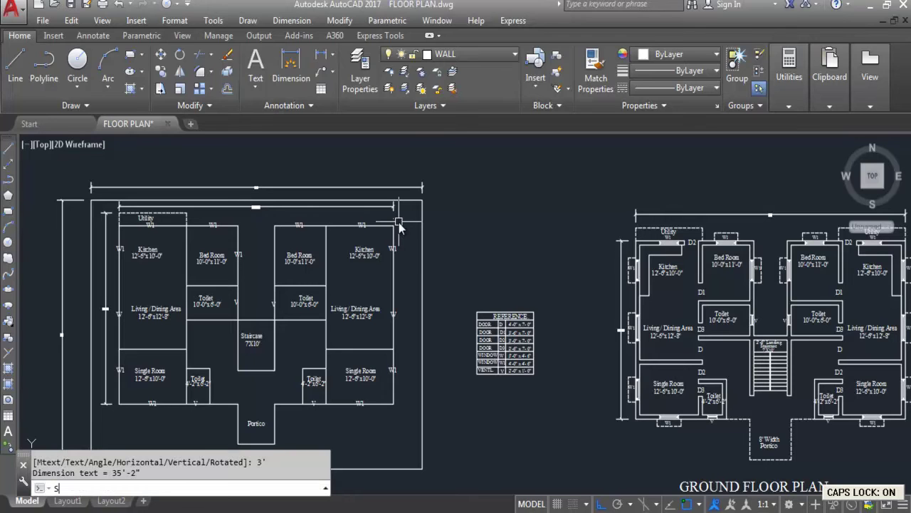
key(Return)
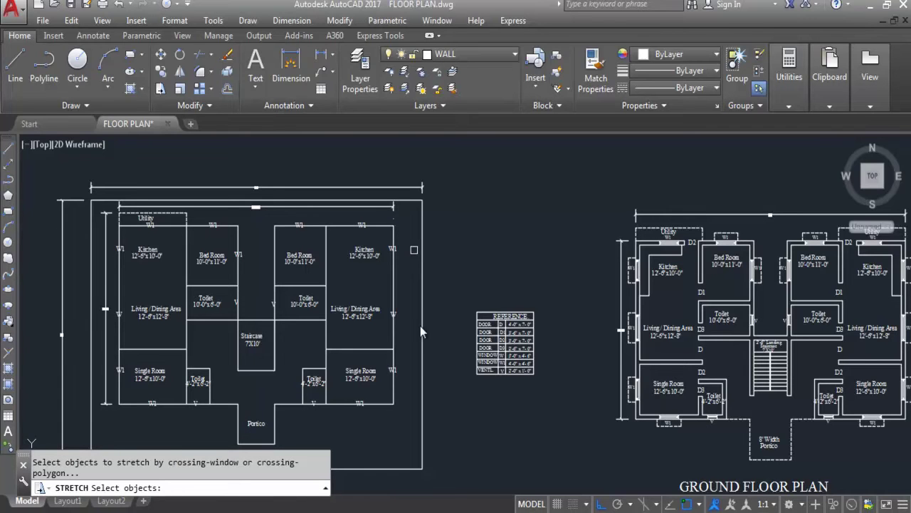
click(410, 429)
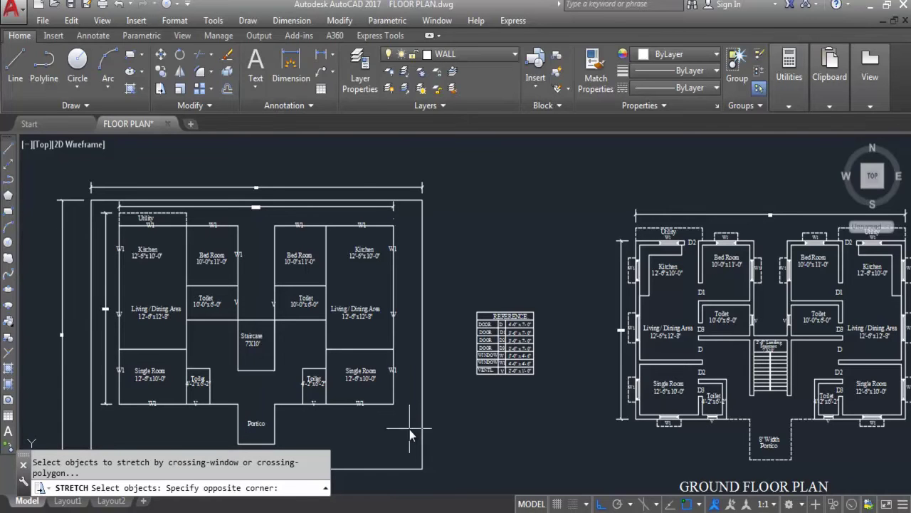
click(388, 198)
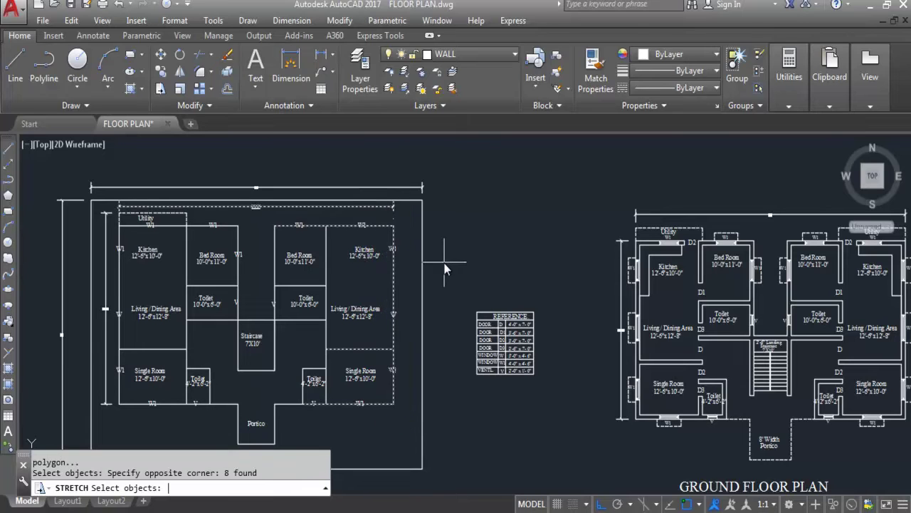
key(Return)
click(403, 294)
text(10)
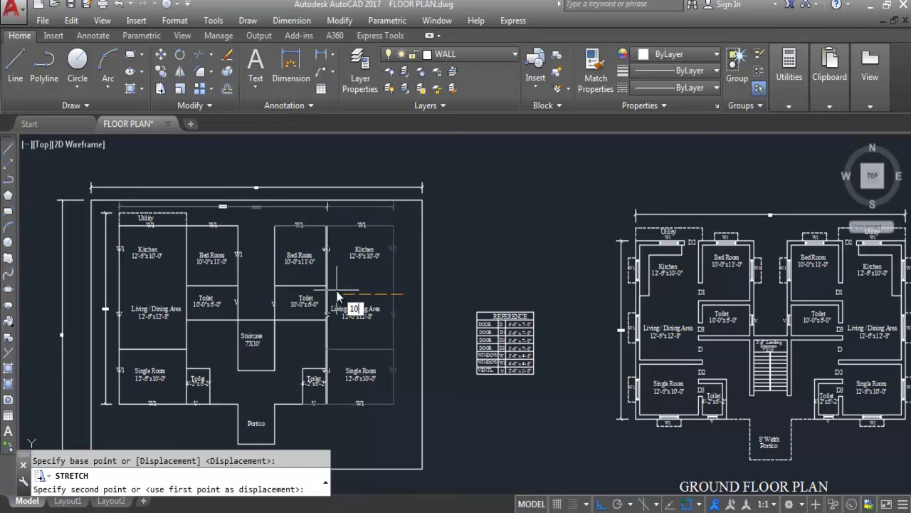
key(Return)
scroll(228, 217, up, 4)
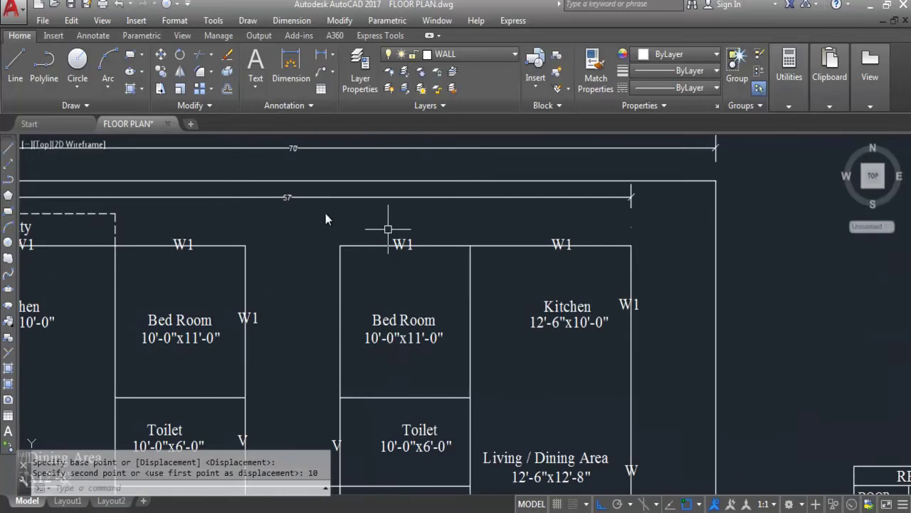
scroll(278, 195, up, 2)
scroll(291, 200, down, 5)
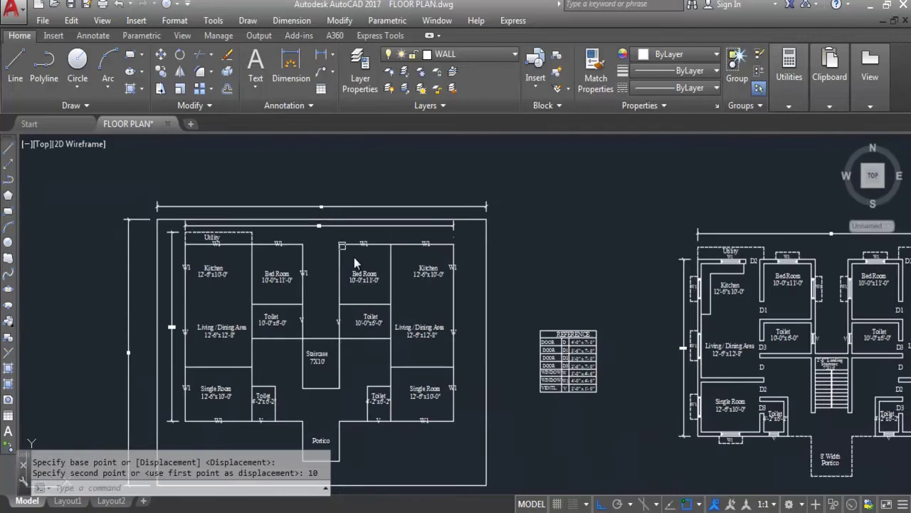
scroll(326, 240, up, 5)
scroll(271, 225, down, 6)
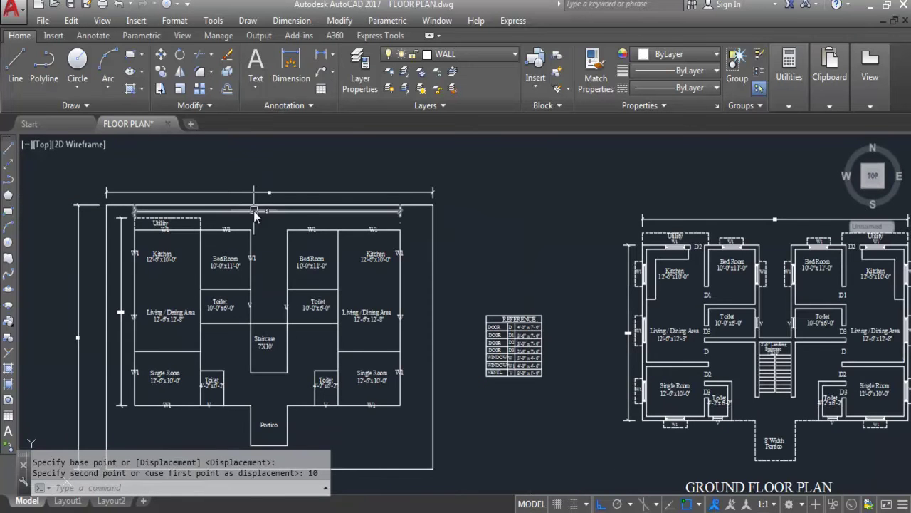
scroll(588, 224, up, 2)
scroll(587, 223, up, 3)
scroll(525, 185, down, 8)
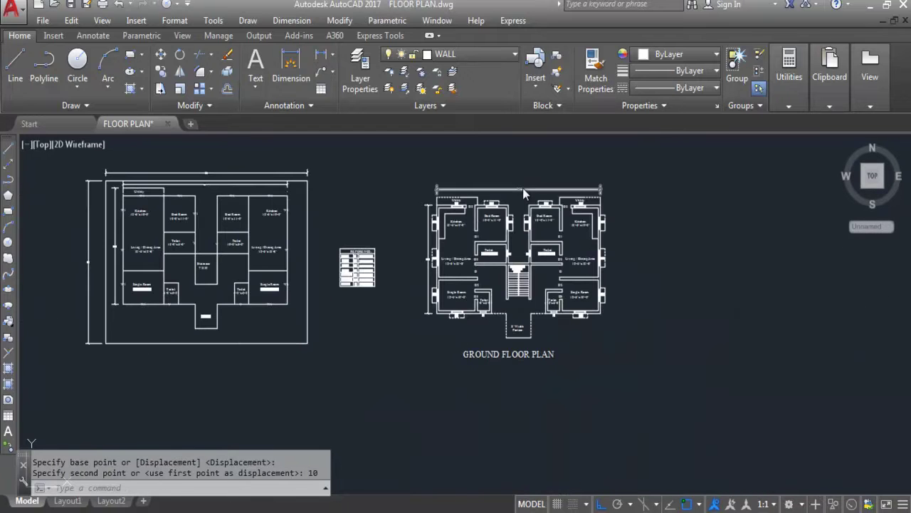
scroll(502, 206, up, 2)
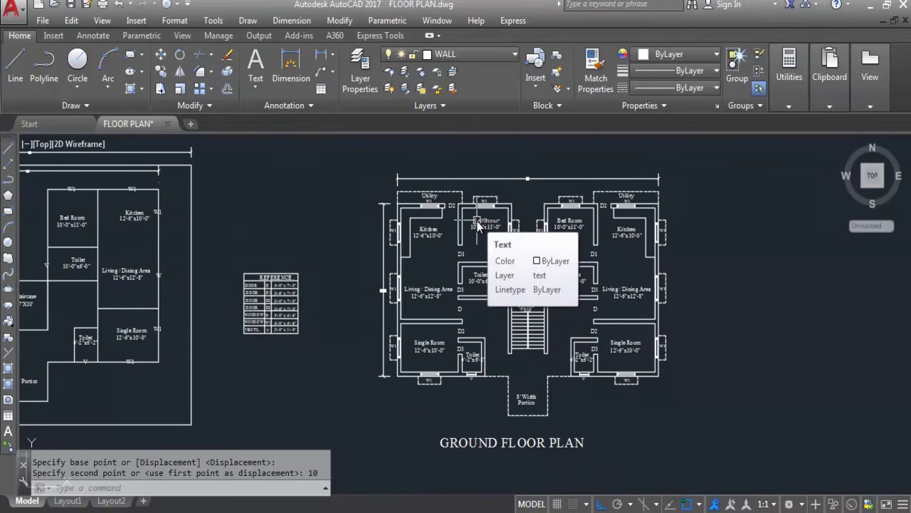
Select the outer wall lines around the Utility, Bed Room and staircase.
scroll(381, 242, up, 5)
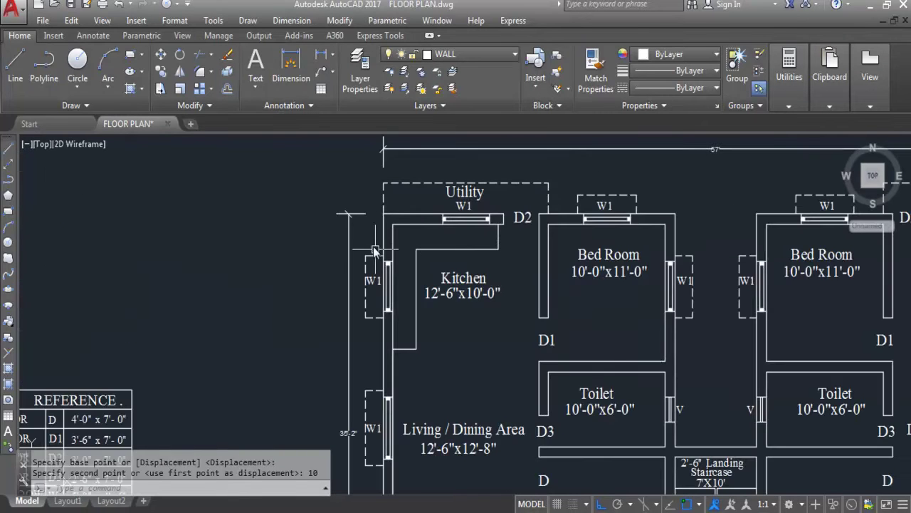
key(Return)
click(383, 239)
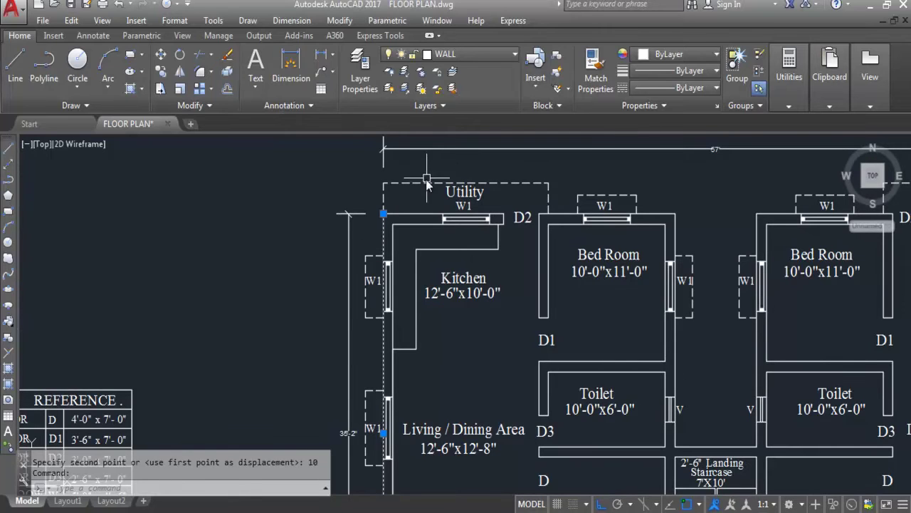
click(427, 183)
click(572, 214)
click(671, 235)
scroll(620, 167, down, 5)
scroll(658, 285, up, 7)
click(658, 275)
click(708, 249)
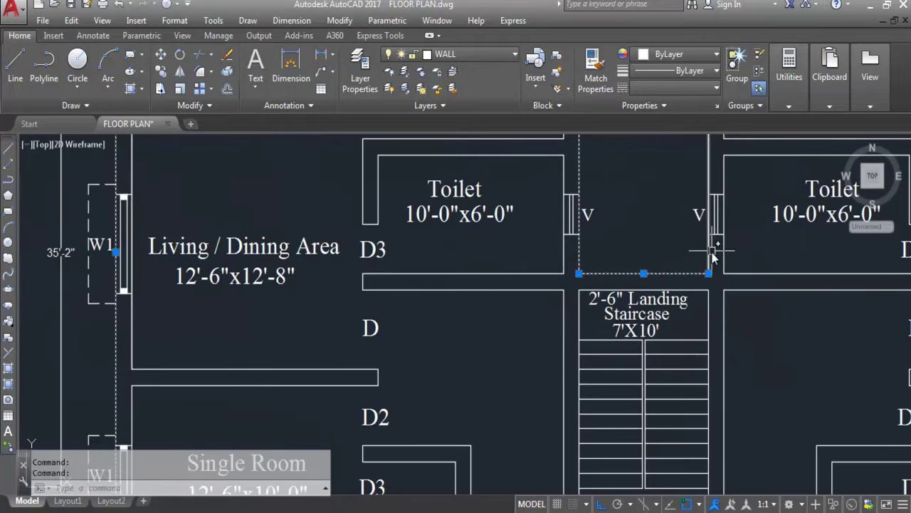
scroll(666, 317, down, 5)
scroll(685, 222, up, 5)
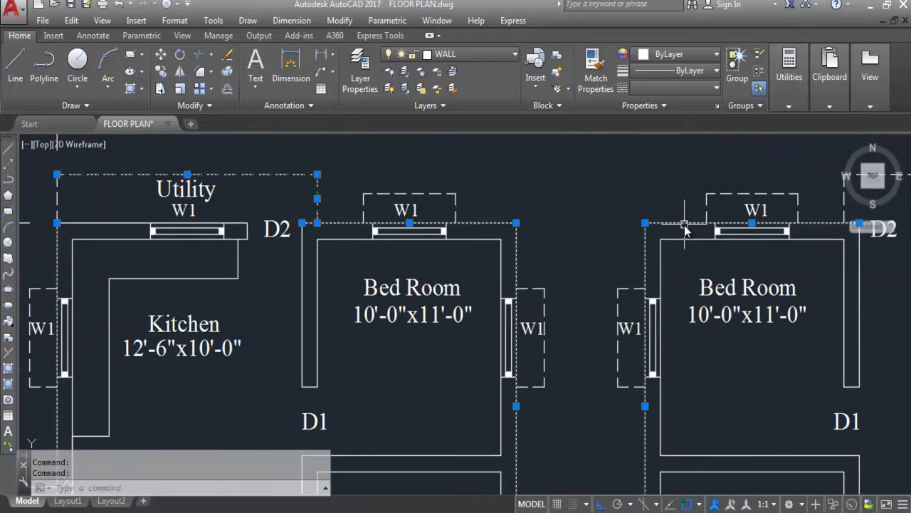
scroll(692, 209, down, 5)
click(692, 213)
scroll(692, 214, up, 5)
click(528, 209)
click(521, 189)
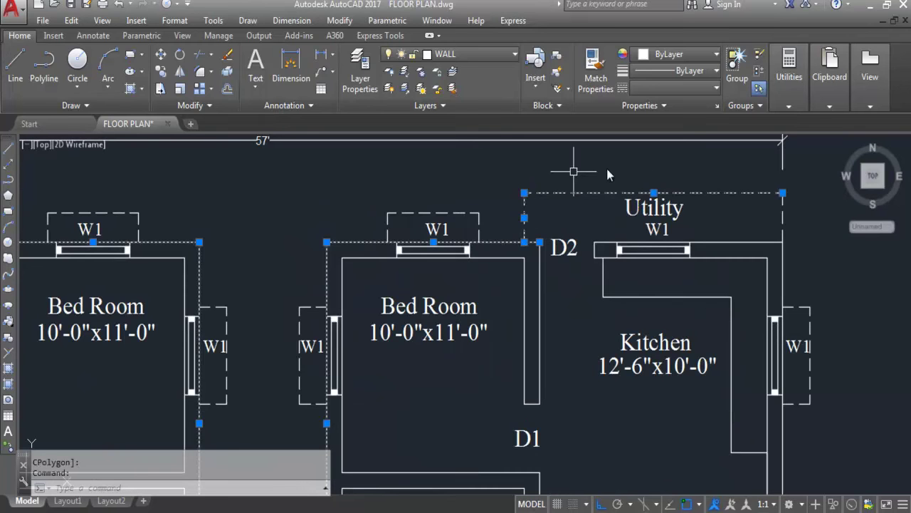
scroll(746, 167, down, 5)
scroll(737, 359, up, 4)
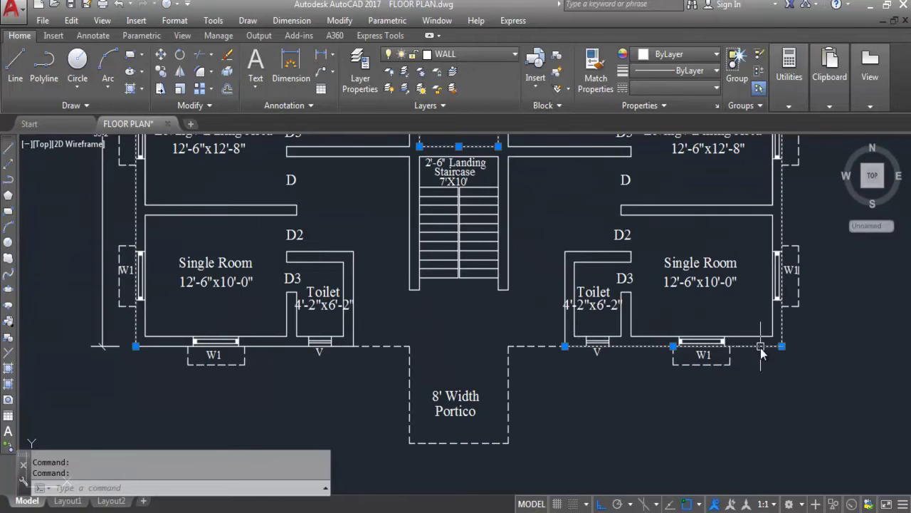
Add the portico walls and front wall segments to the selection.
click(514, 357)
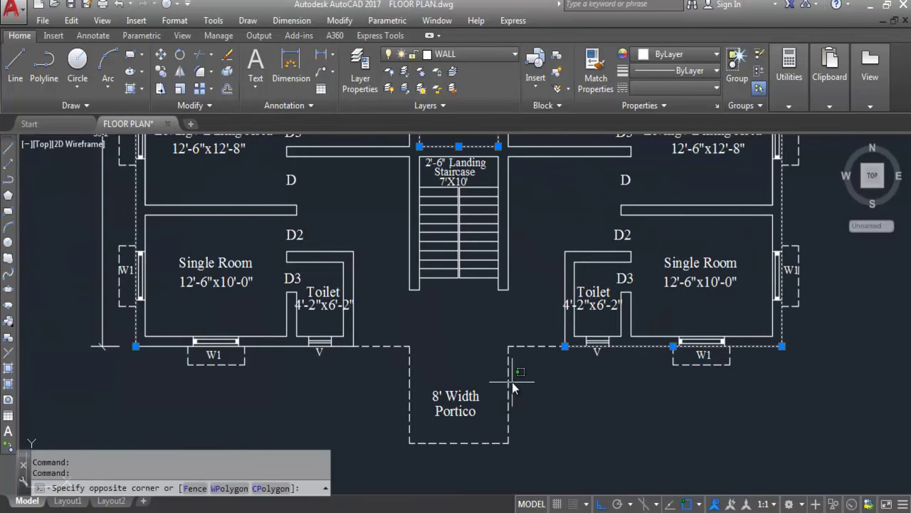
click(501, 378)
scroll(694, 335, down, 2)
scroll(694, 335, down, 2)
scroll(569, 335, up, 3)
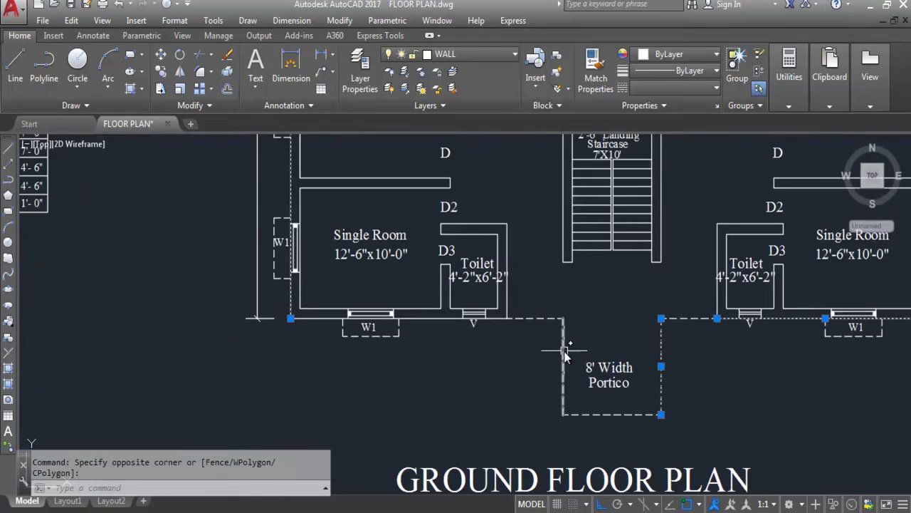
click(562, 347)
click(633, 414)
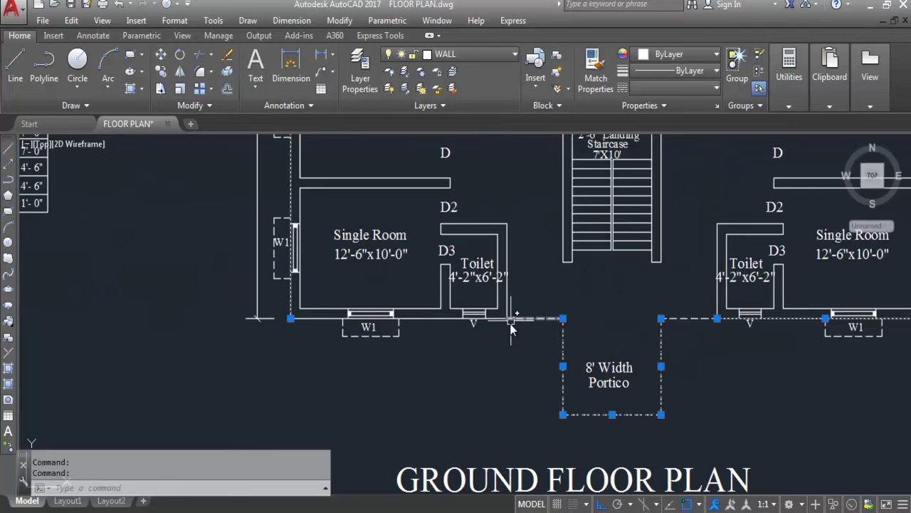
click(528, 323)
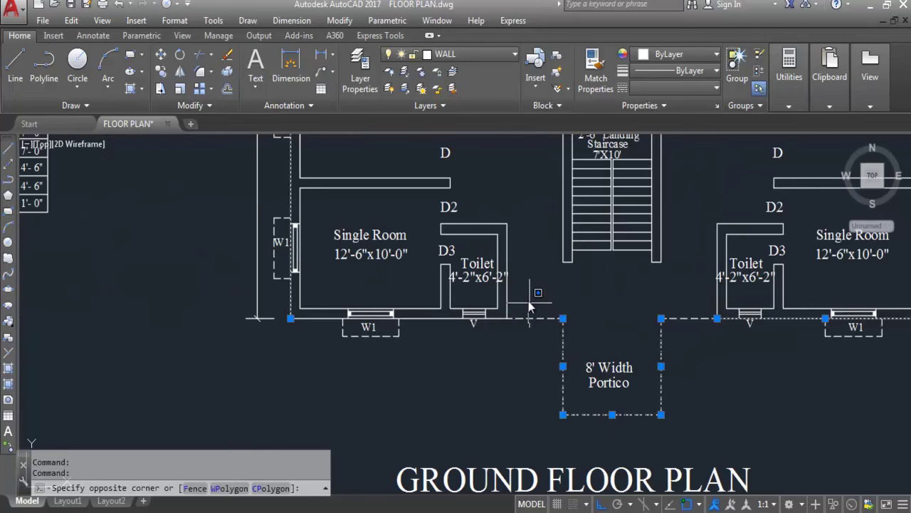
click(521, 299)
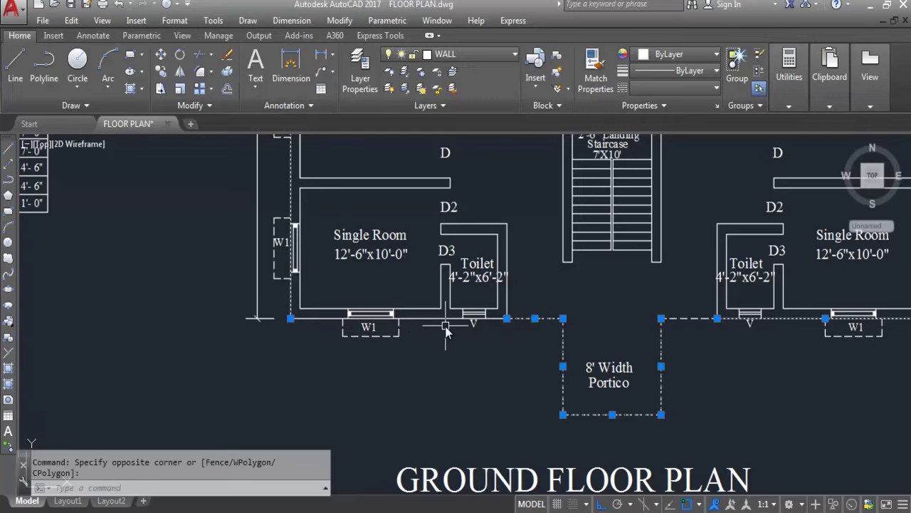
Copy the selected outline and place it below the existing plans.
text(CP)
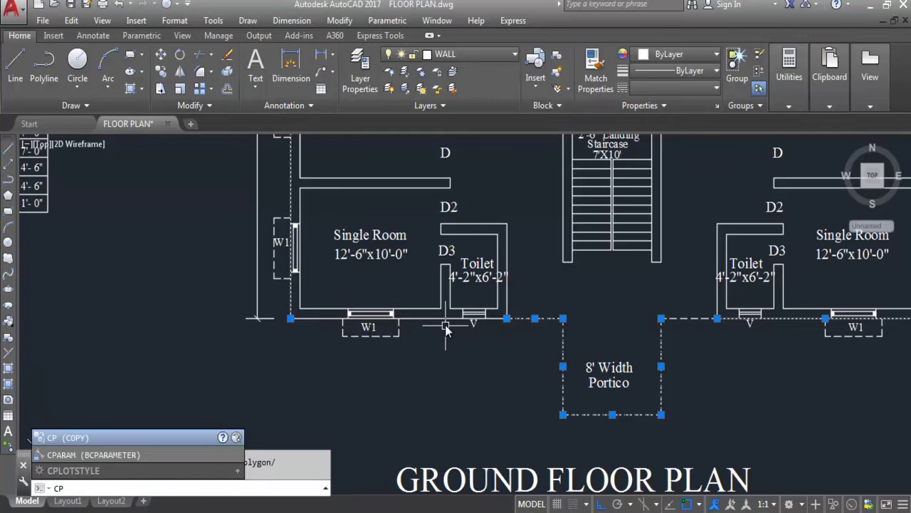
text(o)
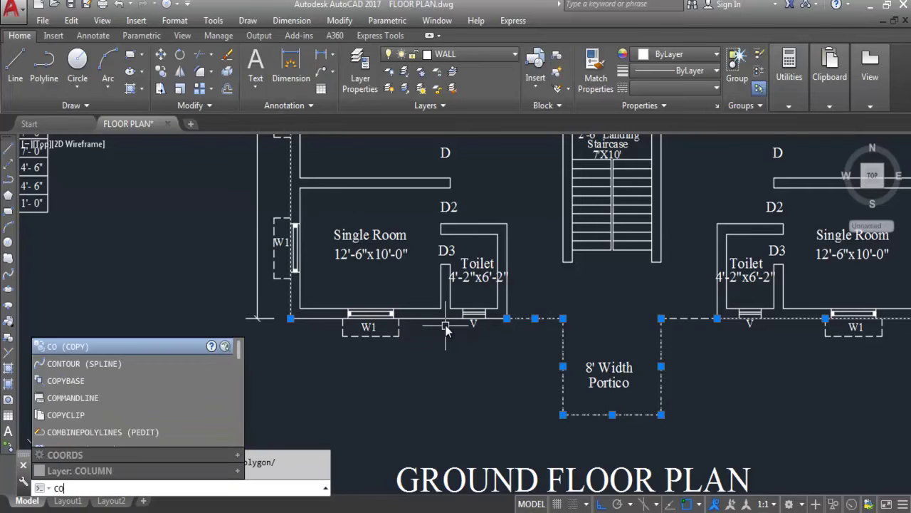
key(Return)
click(603, 310)
scroll(609, 310, down, 6)
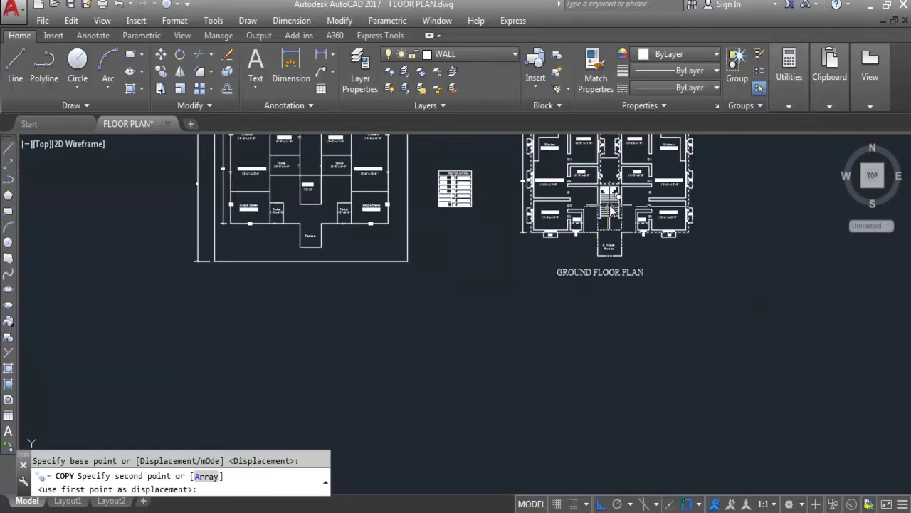
scroll(612, 307, up, 2)
click(605, 332)
key(Escape)
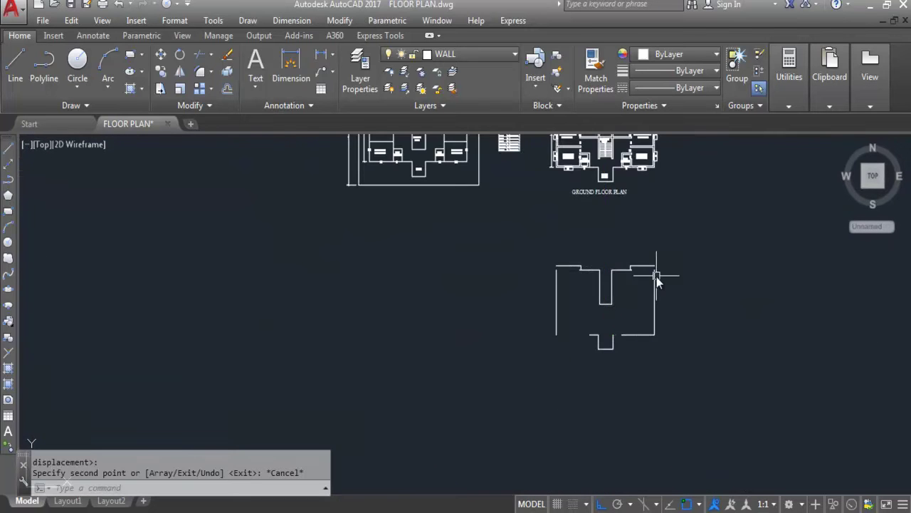
scroll(655, 276, up, 4)
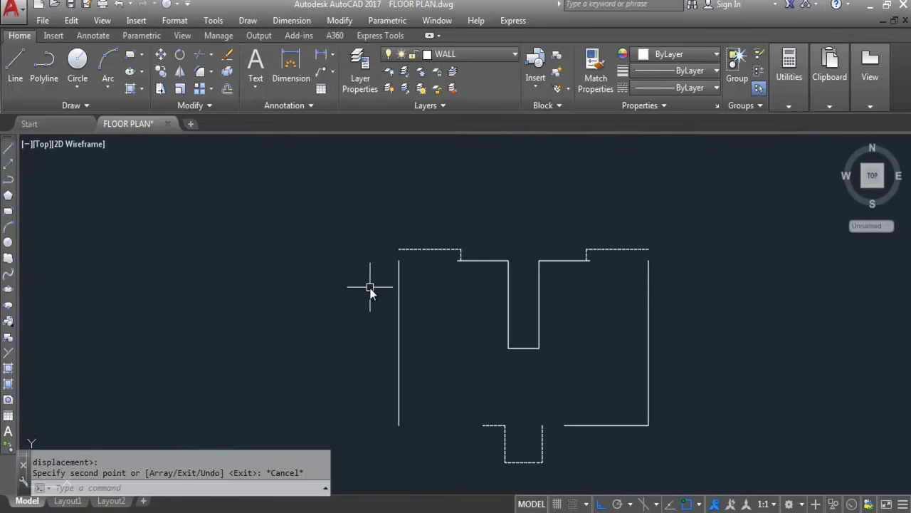
Fillet the copied outline's four open corners so the wall lines meet.
text(F)
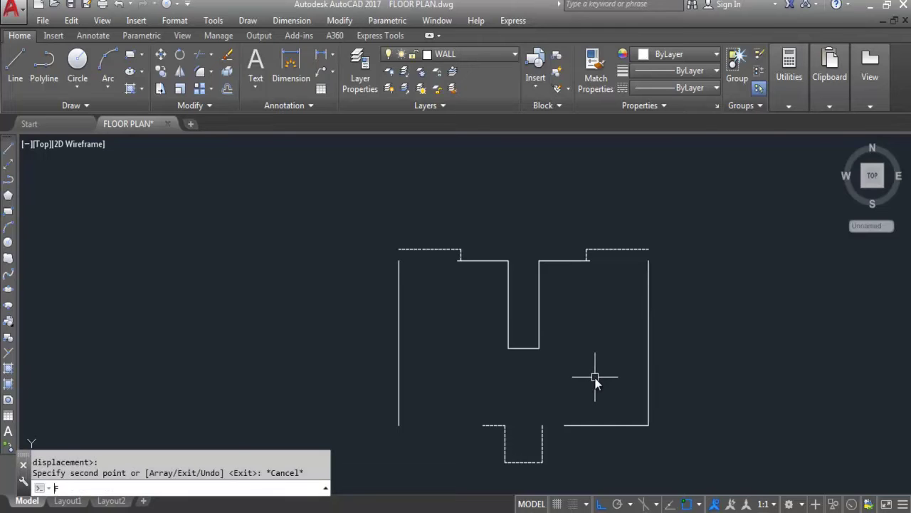
key(Return)
click(489, 426)
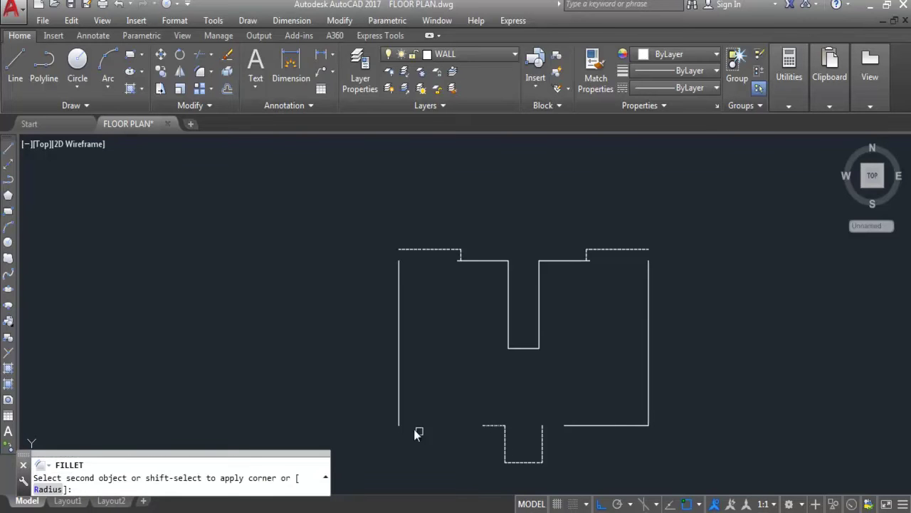
click(397, 414)
key(Return)
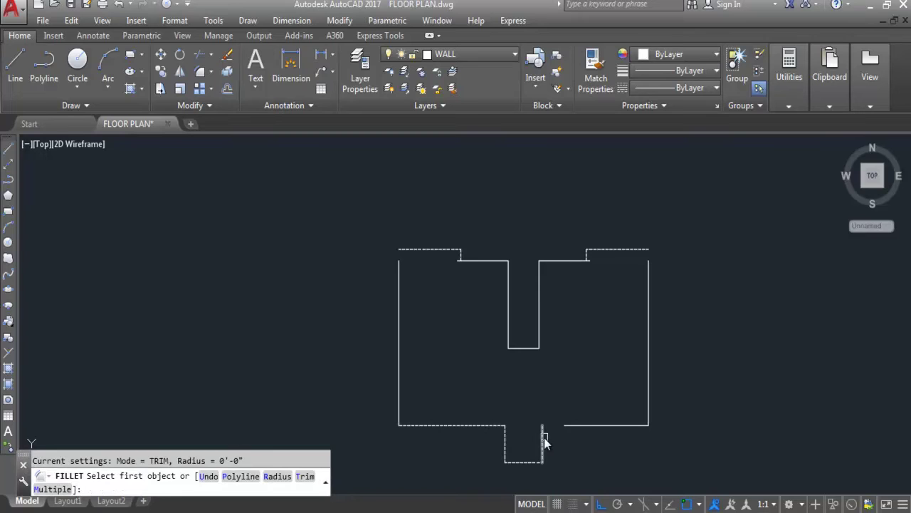
click(544, 436)
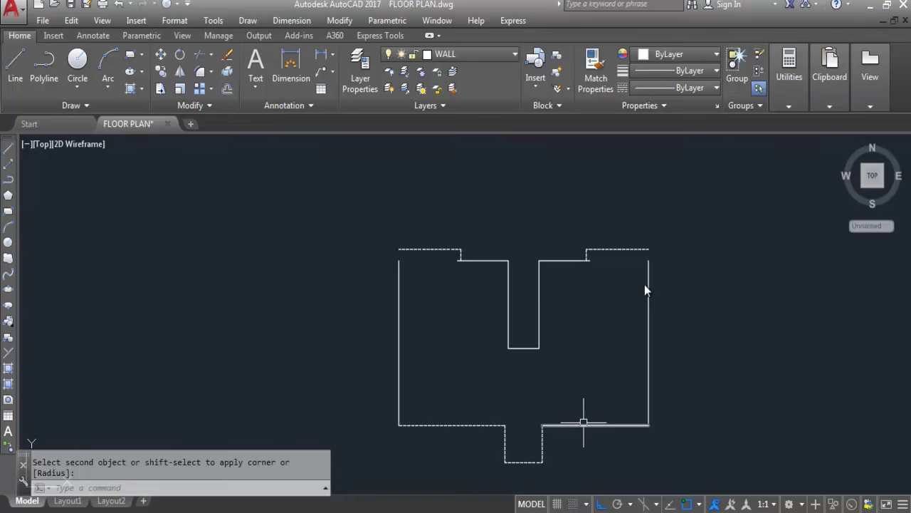
click(583, 423)
key(Return)
click(648, 315)
click(634, 249)
key(Return)
scroll(413, 256, up, 4)
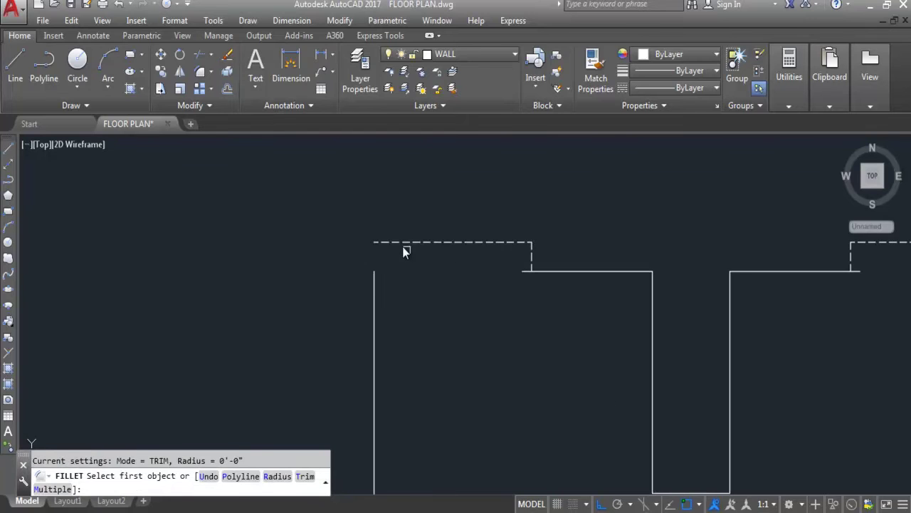
click(403, 243)
click(374, 283)
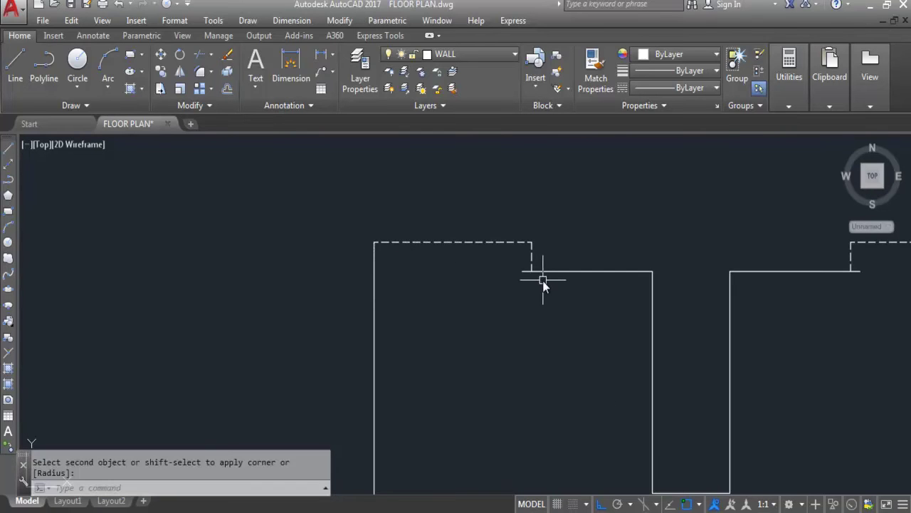
Trim the leftover wall stubs at the top-left and top-right.
text(tr)
key(Return)
key(Return)
click(525, 271)
scroll(523, 274, down, 4)
scroll(657, 265, up, 4)
click(642, 280)
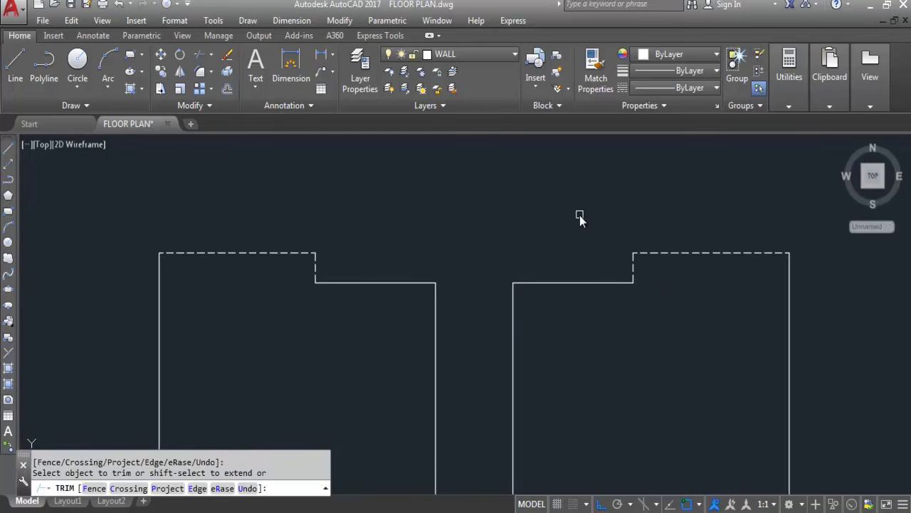
scroll(579, 215, down, 4)
key(Escape)
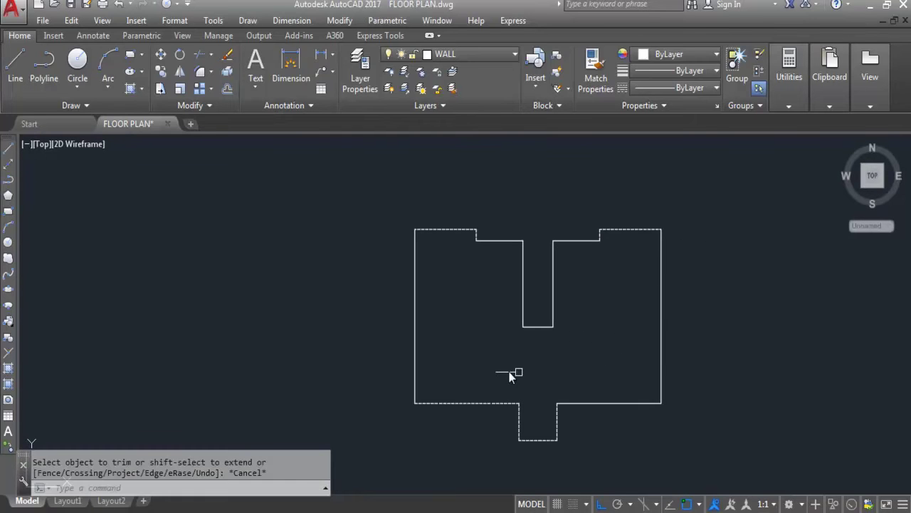
scroll(577, 264, down, 4)
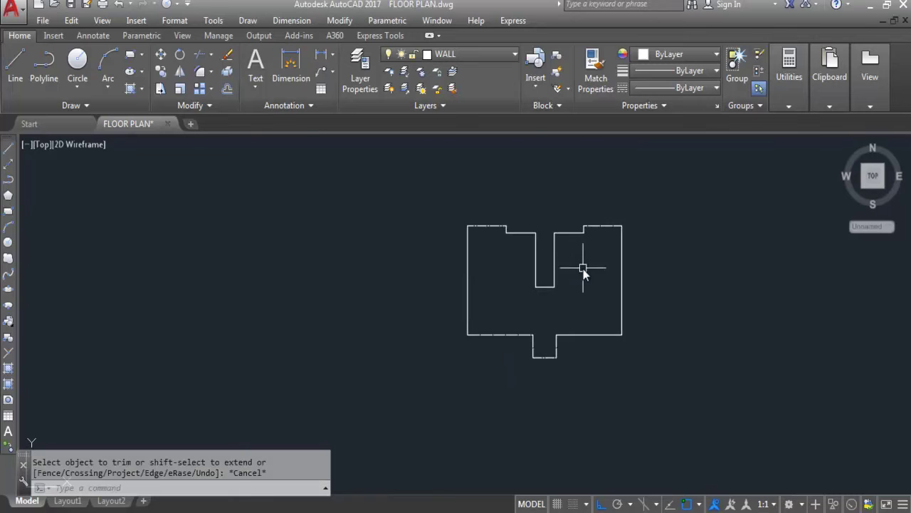
scroll(580, 251, up, 2)
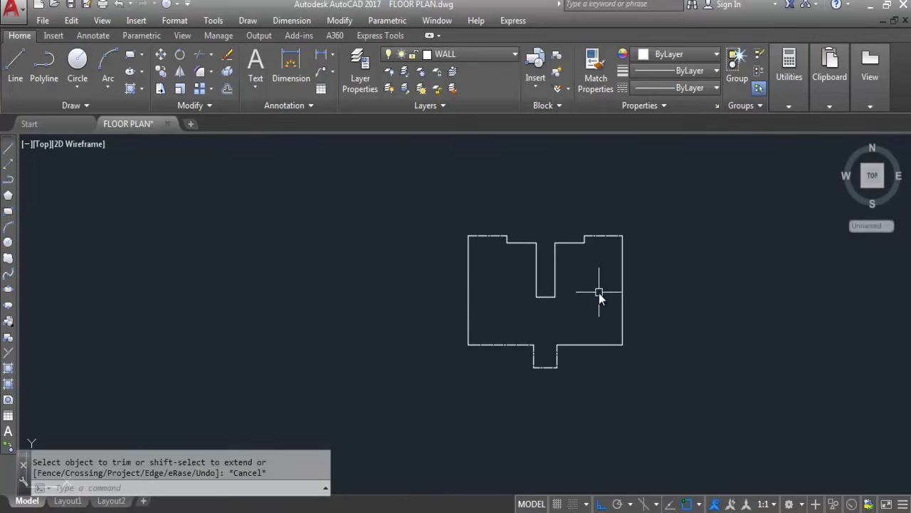
Create a boundary polyline from a point inside the copied perimeter and check it.
text(BO)
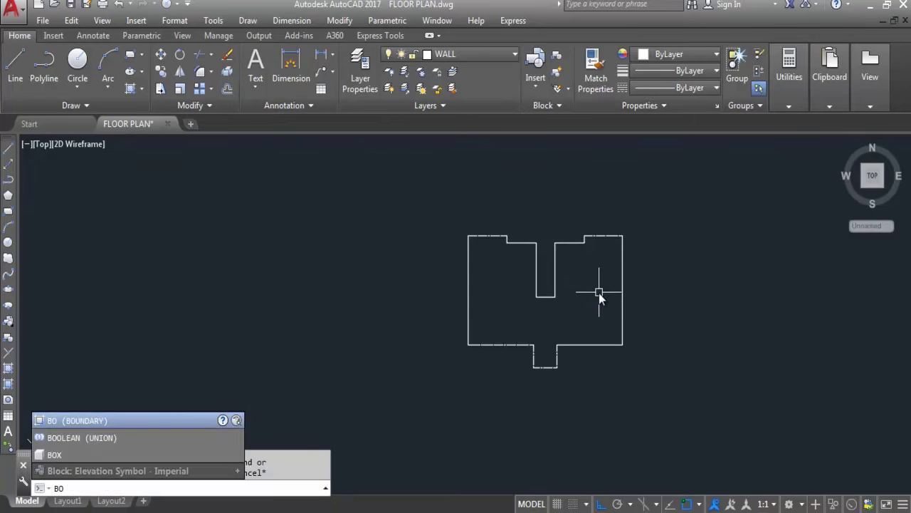
key(Return)
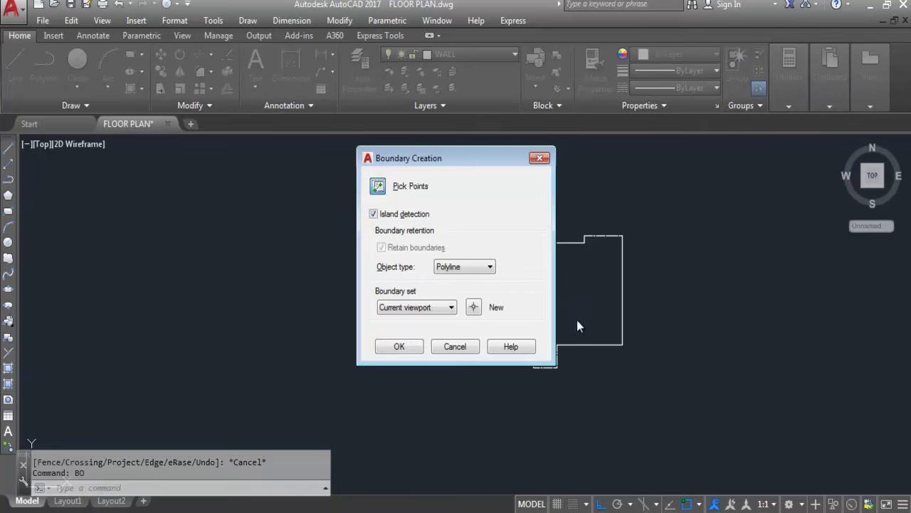
key(Return)
click(574, 306)
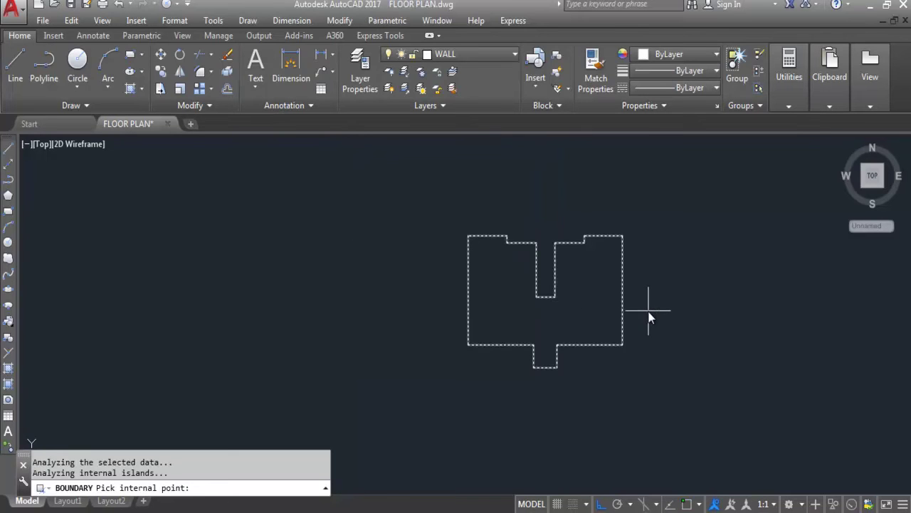
key(Return)
scroll(535, 201, down, 2)
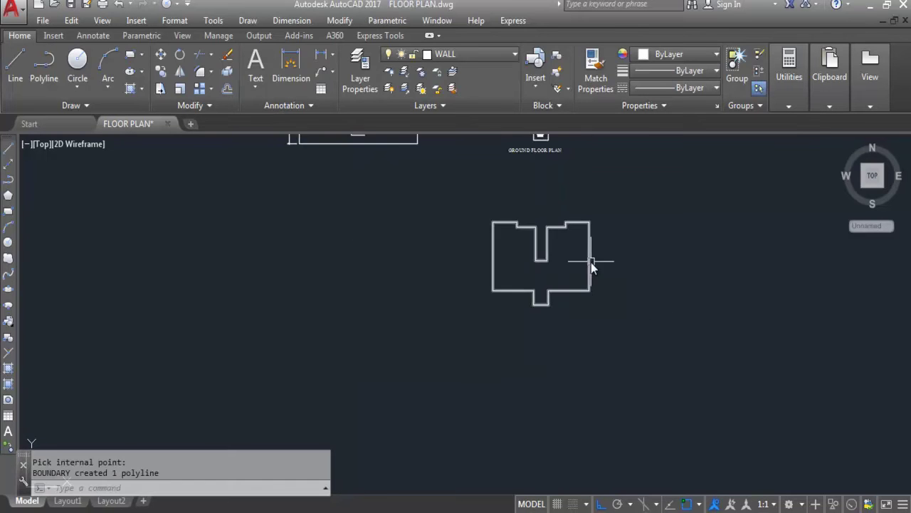
click(589, 256)
scroll(507, 253, up, 2)
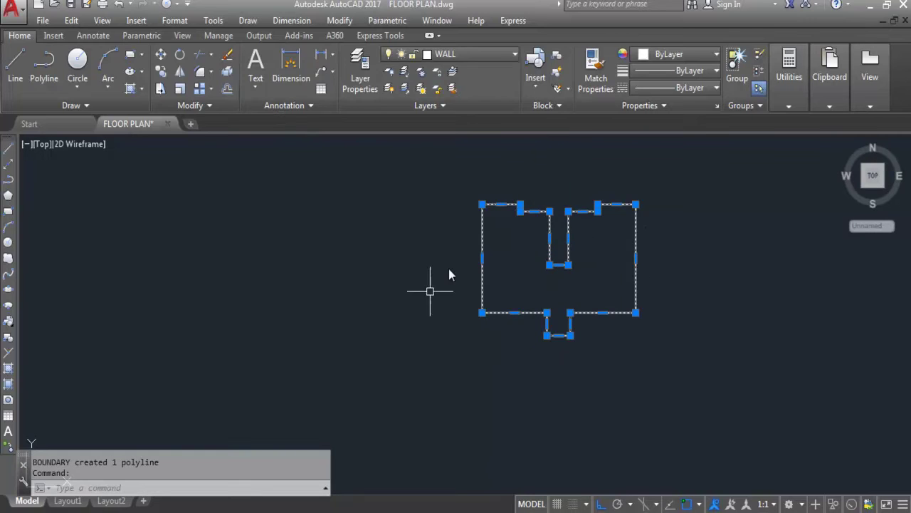
key(Escape)
scroll(502, 250, down, 2)
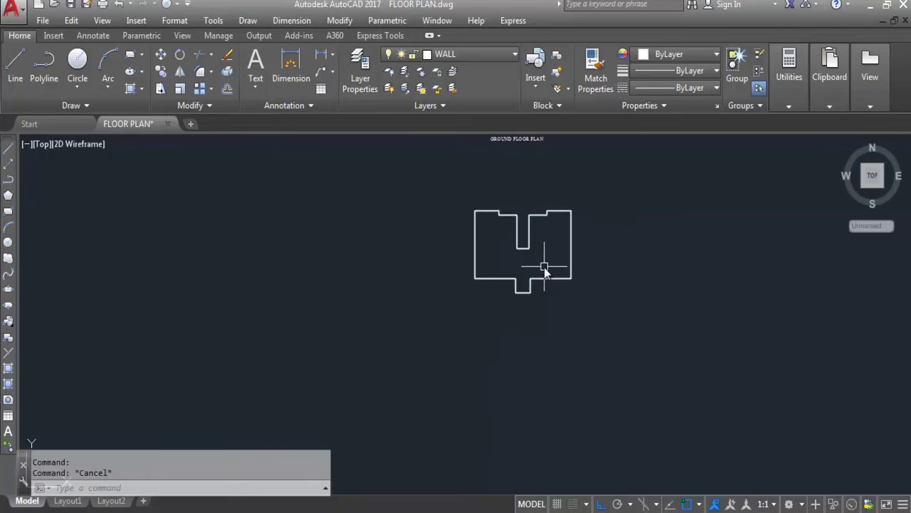
List the boundary polyline to read its 2014.00 sq ft area and 247'-8" perimeter.
text(l)
key(Return)
click(571, 237)
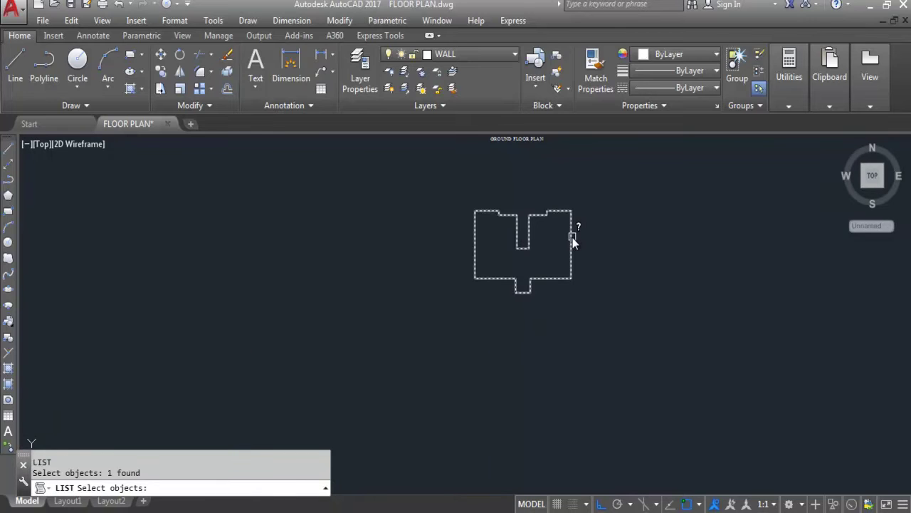
key(Return)
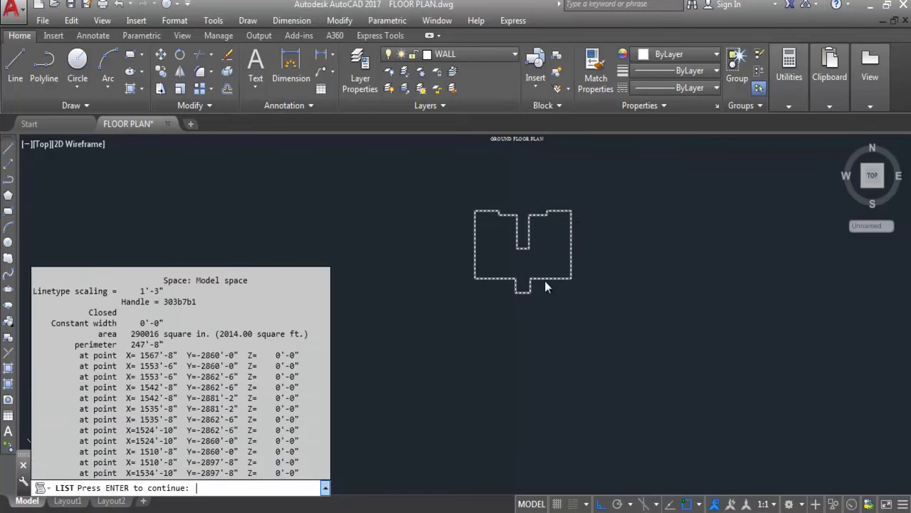
drag(218, 333, 249, 334)
key(Return)
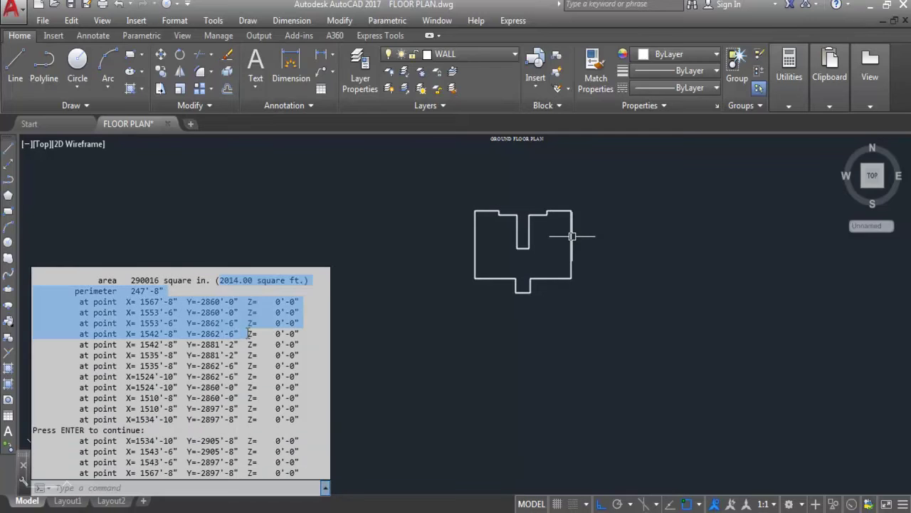
click(229, 276)
drag(220, 278, 251, 277)
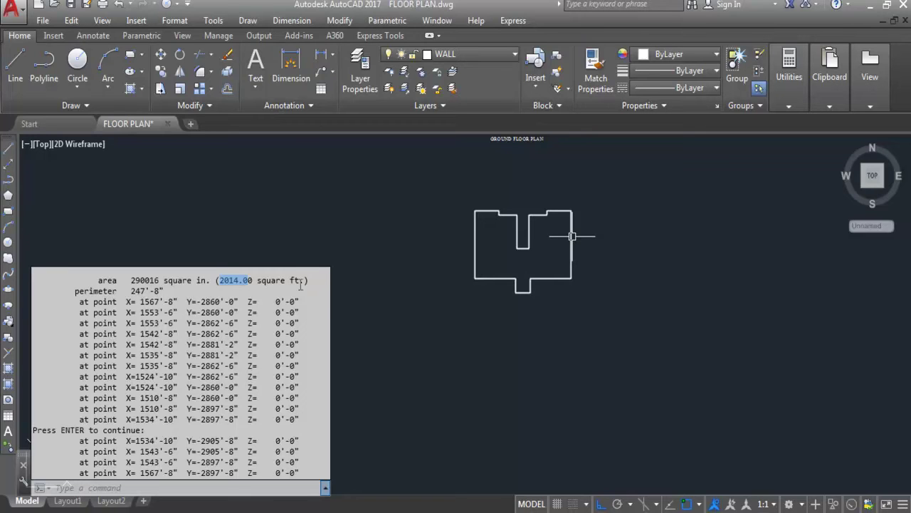
scroll(498, 386, down, 4)
Append ': 2014 Sqft.' to the GROUND FLOOR PLAN title text.
scroll(532, 297, up, 4)
scroll(479, 285, up, 5)
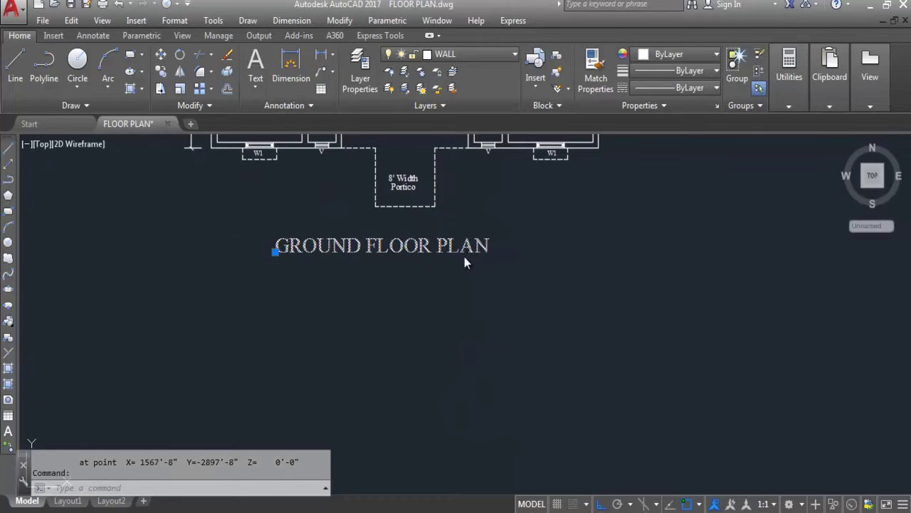
double_click(473, 257)
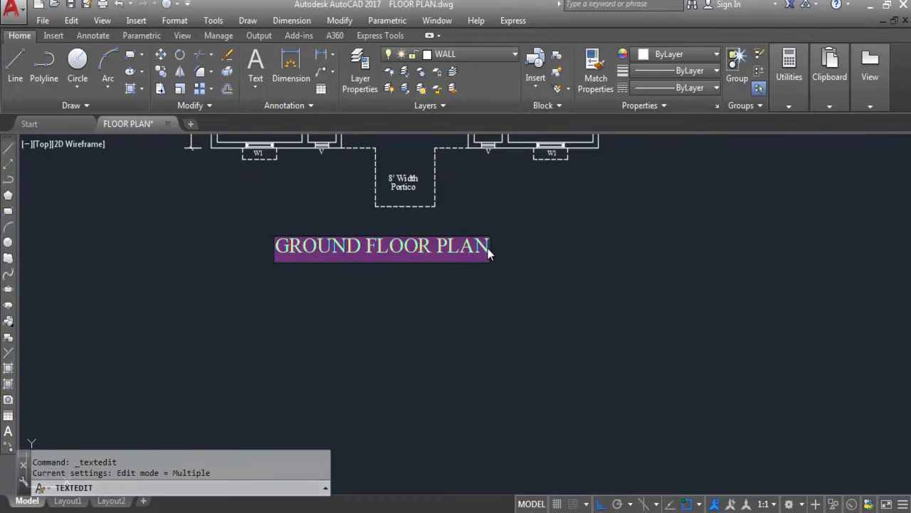
click(490, 253)
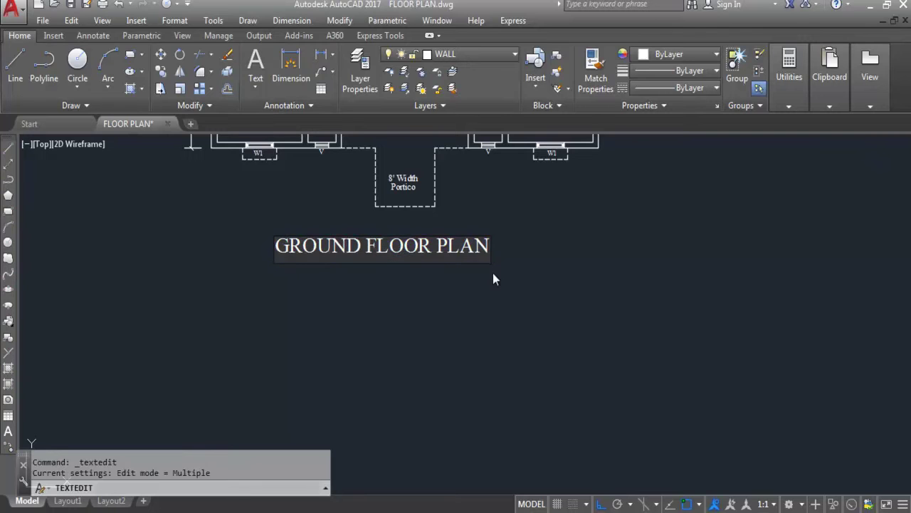
text(:)
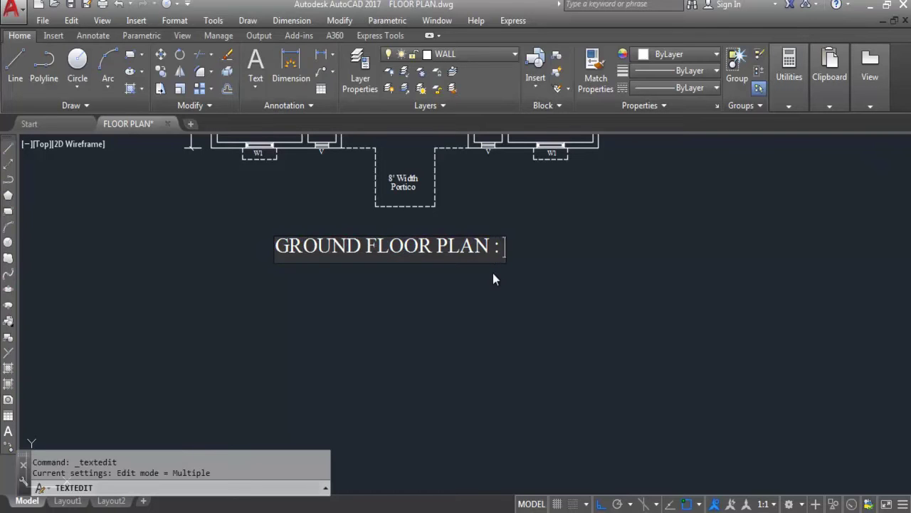
text( 2014)
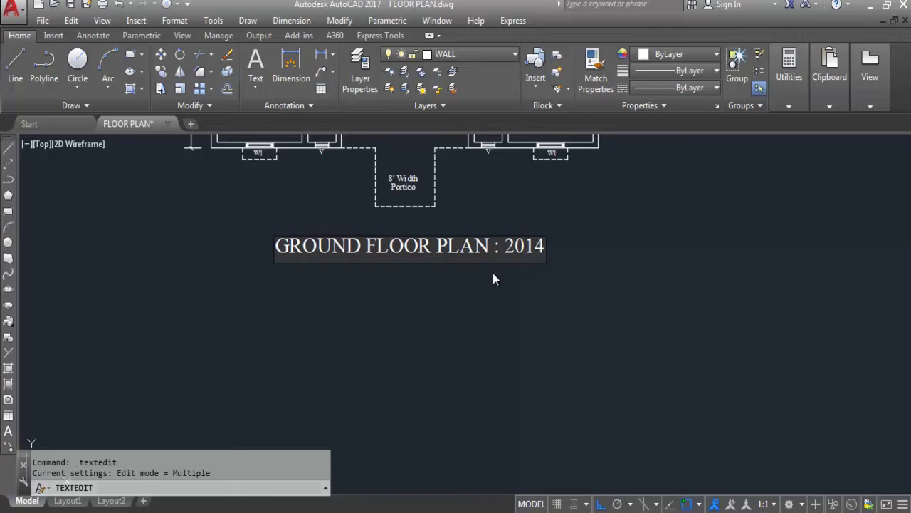
text( S)
key(Caps_Lock)
text(qft)
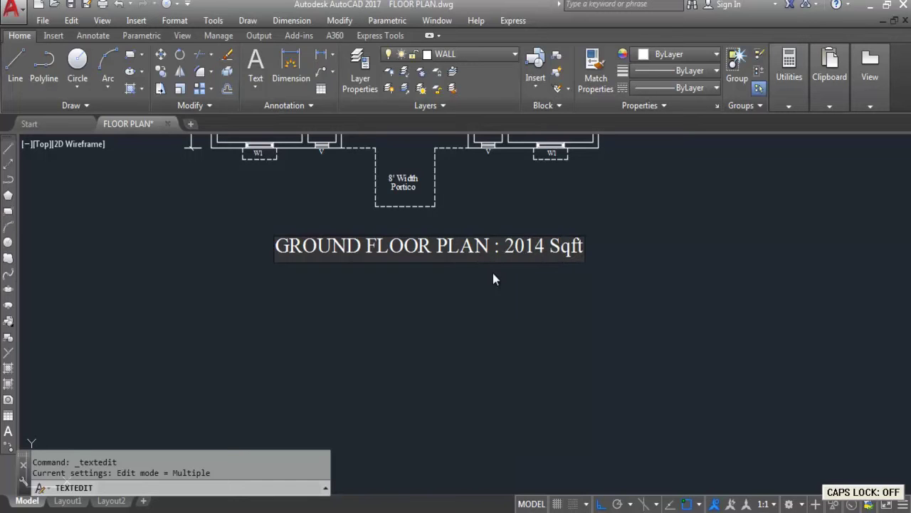
text(.)
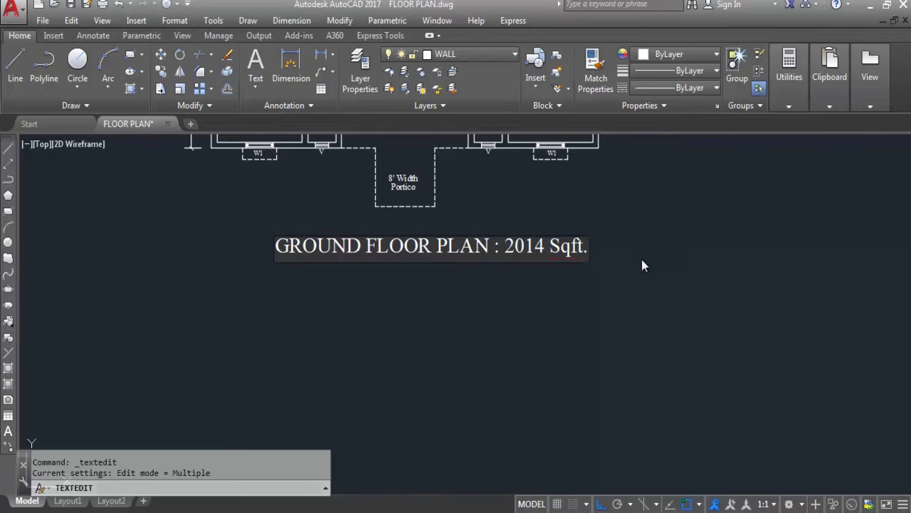
click(598, 362)
scroll(523, 269, down, 2)
key(Escape)
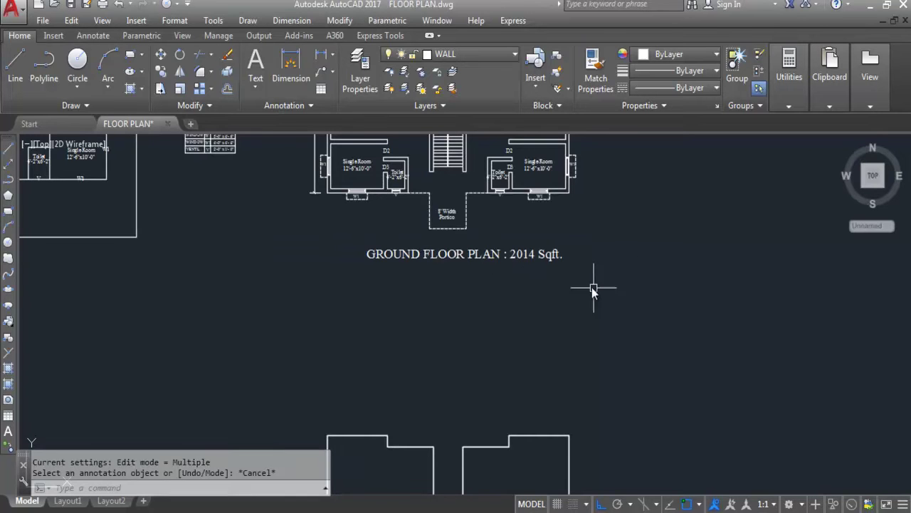
Crossing-select the extra building outline below the plans and delete it.
scroll(591, 397, down, 4)
click(613, 437)
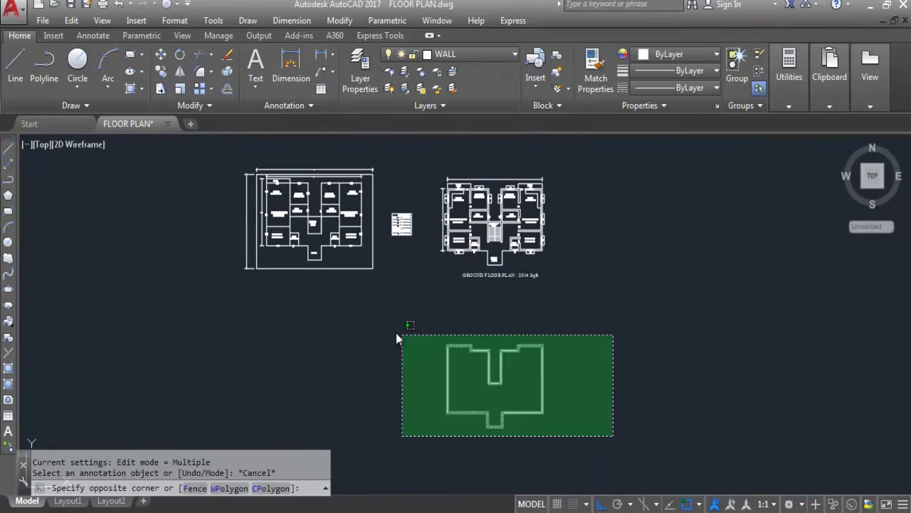
click(389, 325)
key(Delete)
Move the GROUND FLOOR PLAN title so it sits centred beneath the floor plan.
scroll(569, 299, up, 3)
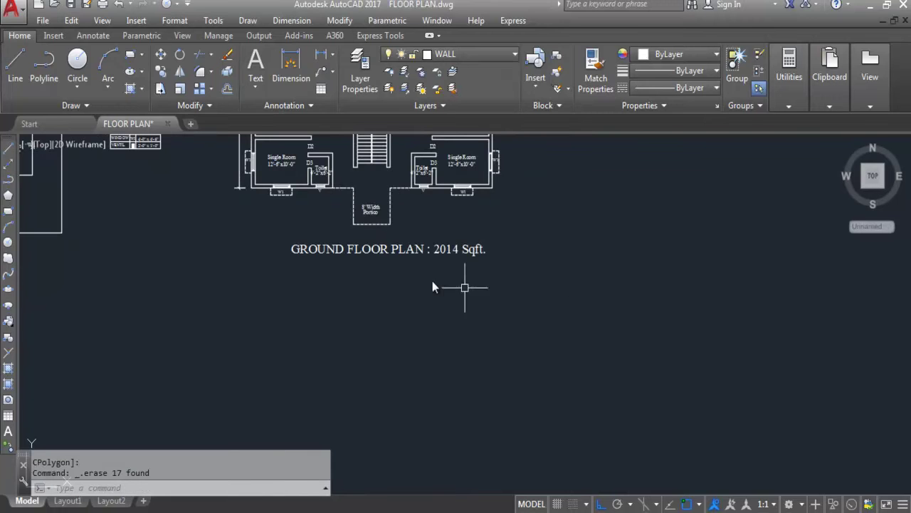
click(389, 251)
text(m)
key(Return)
scroll(361, 253, up, 4)
click(361, 252)
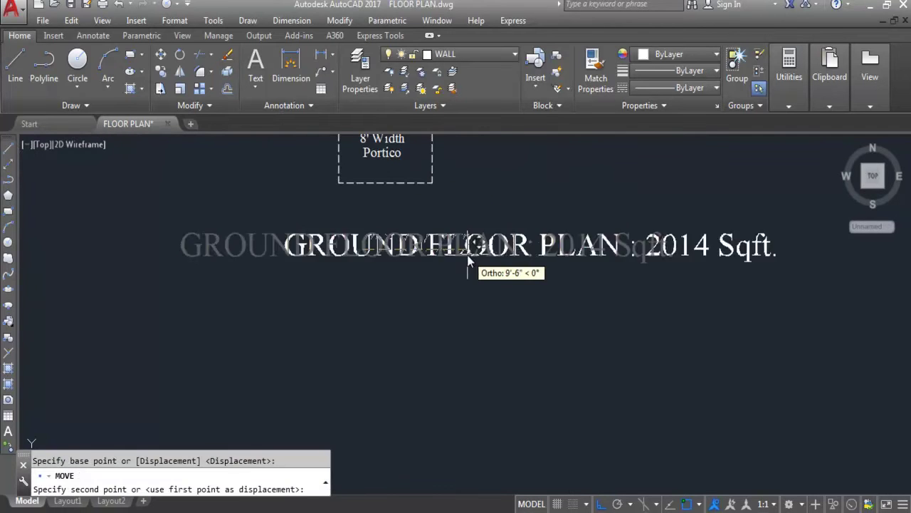
scroll(398, 253, down, 3)
scroll(392, 254, up, 2)
click(396, 254)
scroll(509, 313, down, 1)
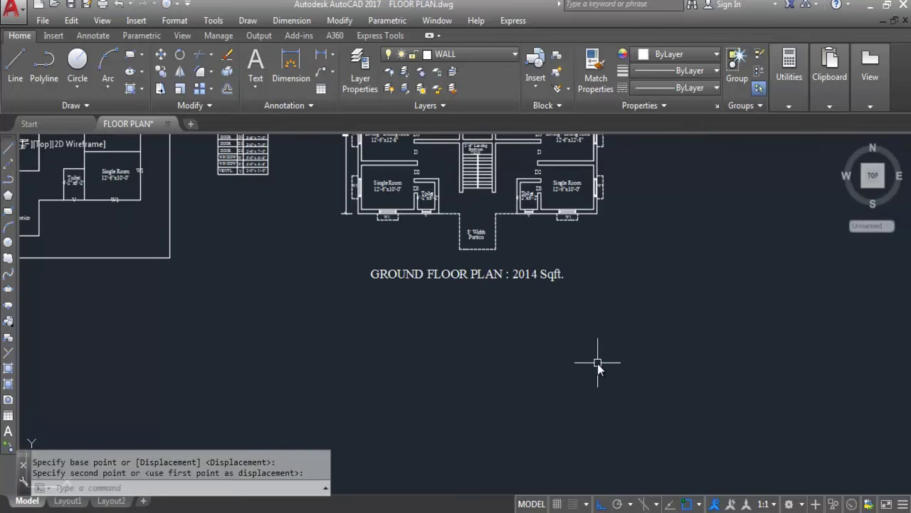
scroll(562, 253, up, 3)
scroll(530, 366, down, 6)
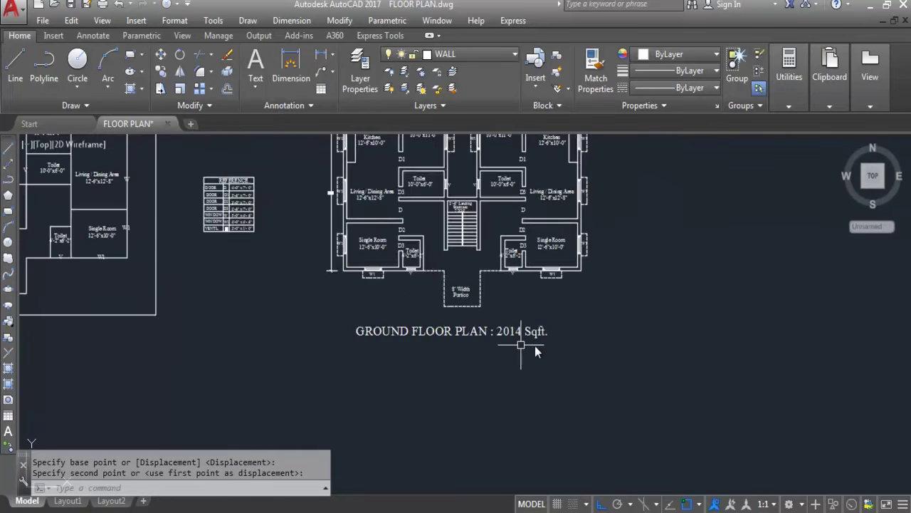
scroll(493, 238, up, 3)
scroll(493, 239, up, 2)
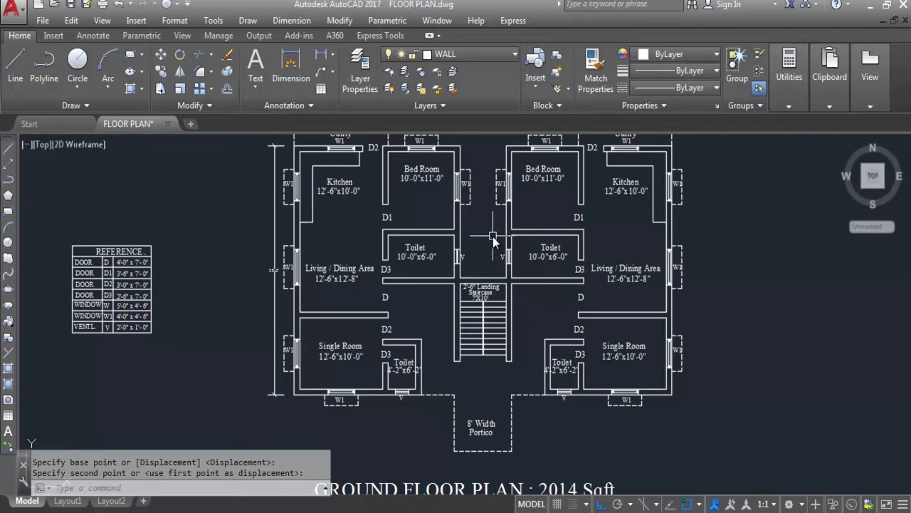
scroll(493, 239, down, 3)
scroll(299, 267, up, 4)
scroll(285, 235, up, 2)
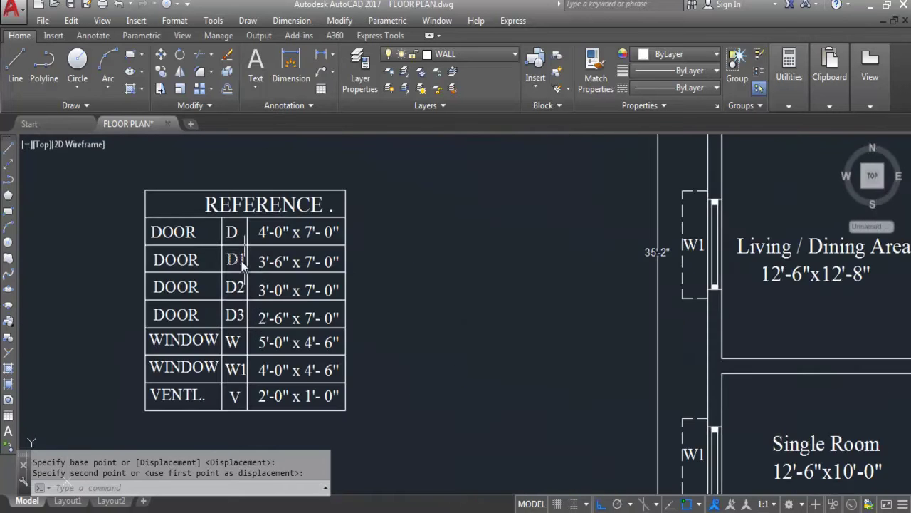
click(238, 287)
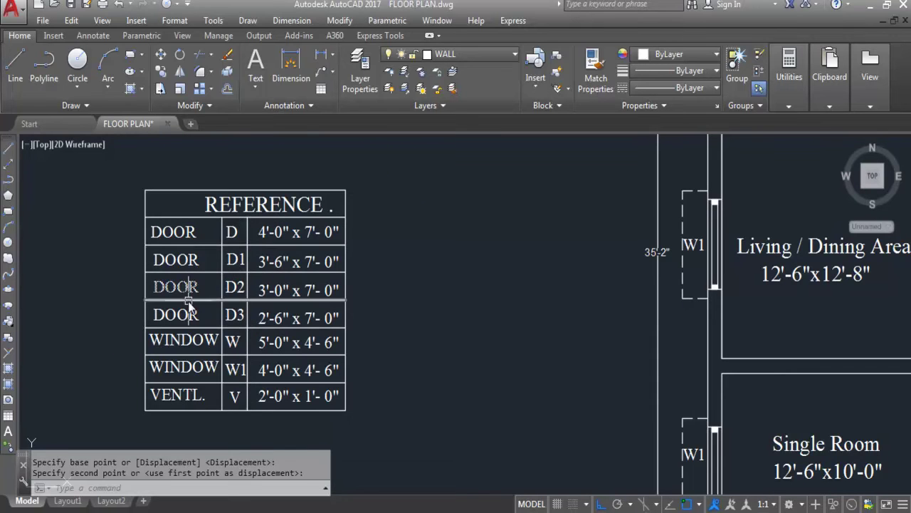
scroll(189, 299, down, 3)
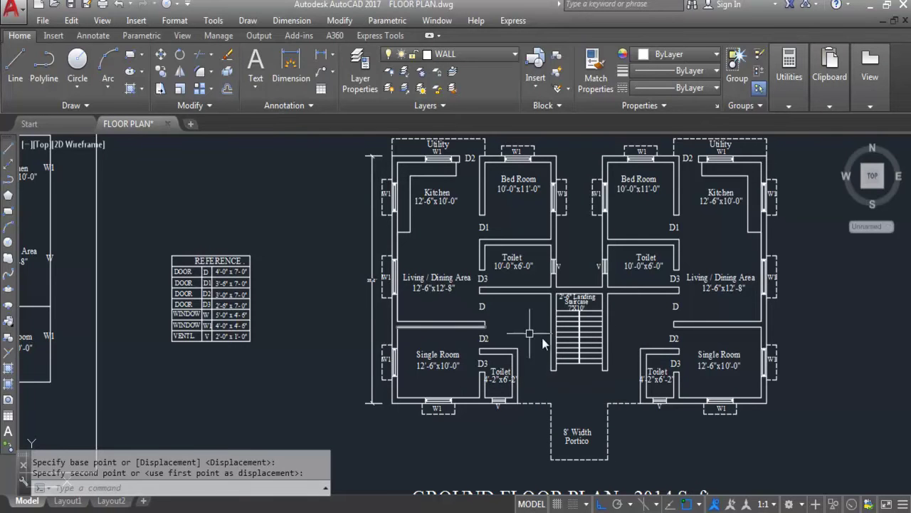
scroll(234, 271, up, 2)
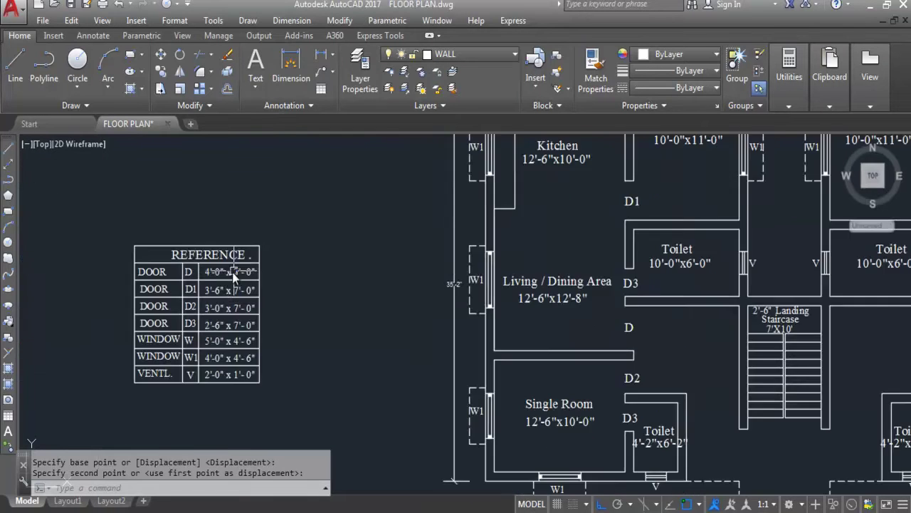
scroll(200, 286, down, 2)
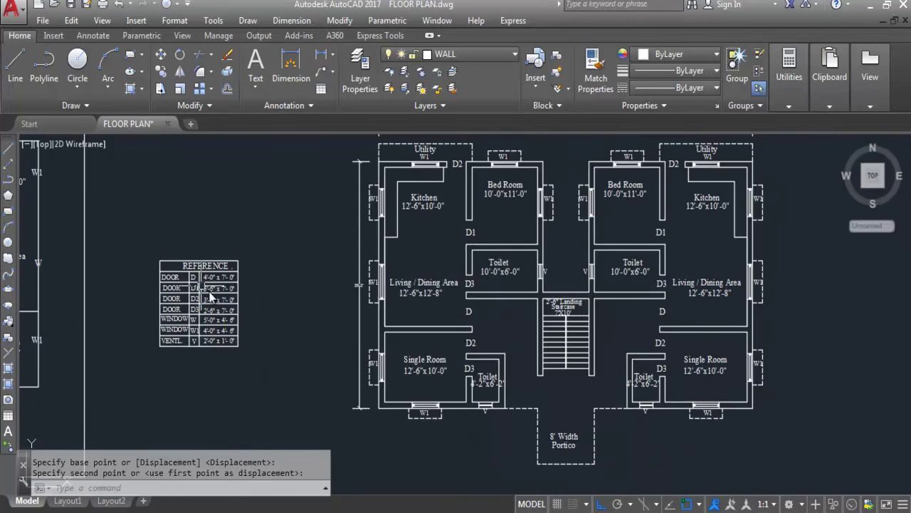
scroll(475, 317, up, 2)
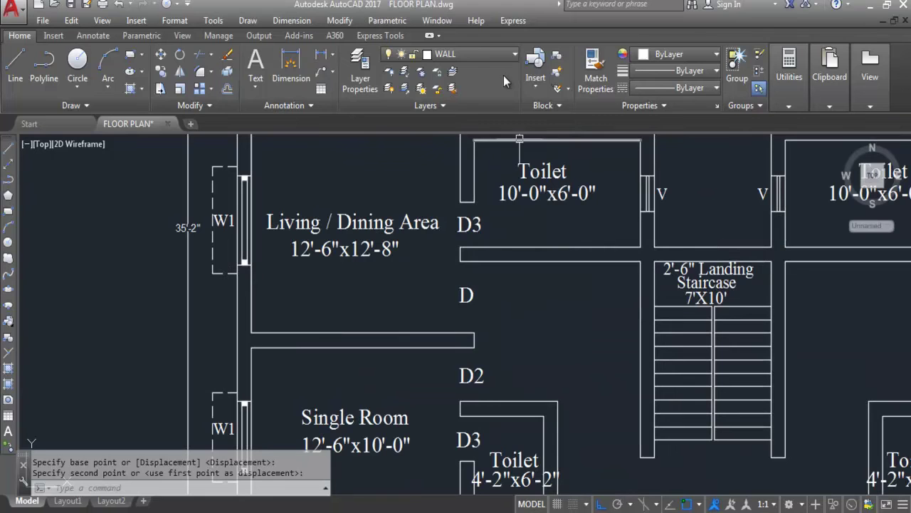
Make DOOR the current layer and start the frame outline with a 2-unit line.
click(488, 54)
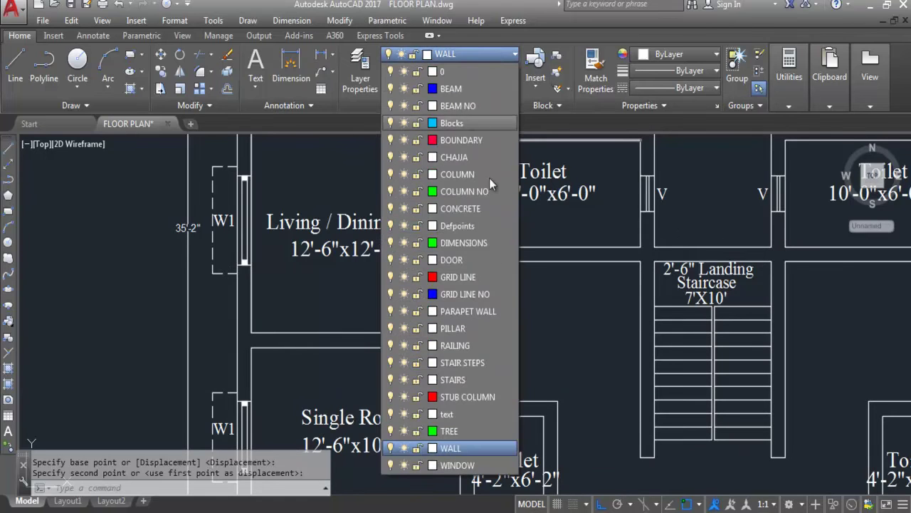
click(477, 258)
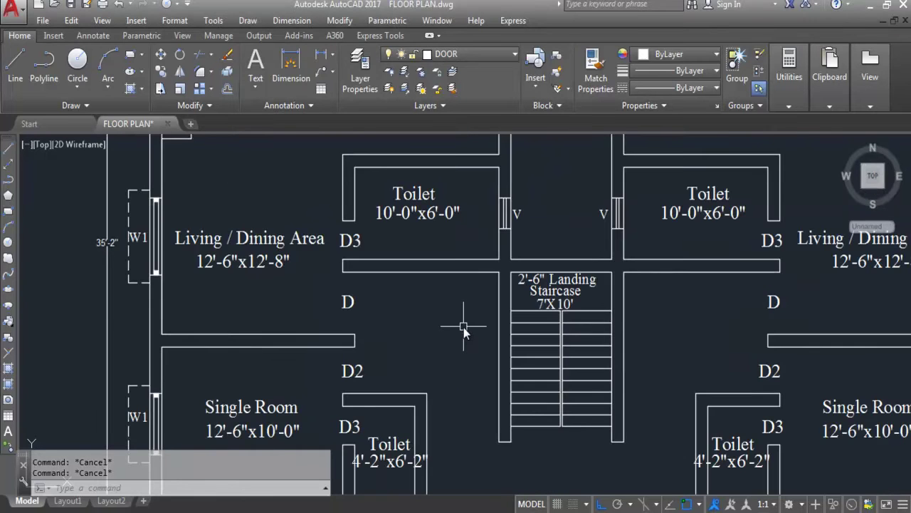
text(L)
key(Return)
click(421, 276)
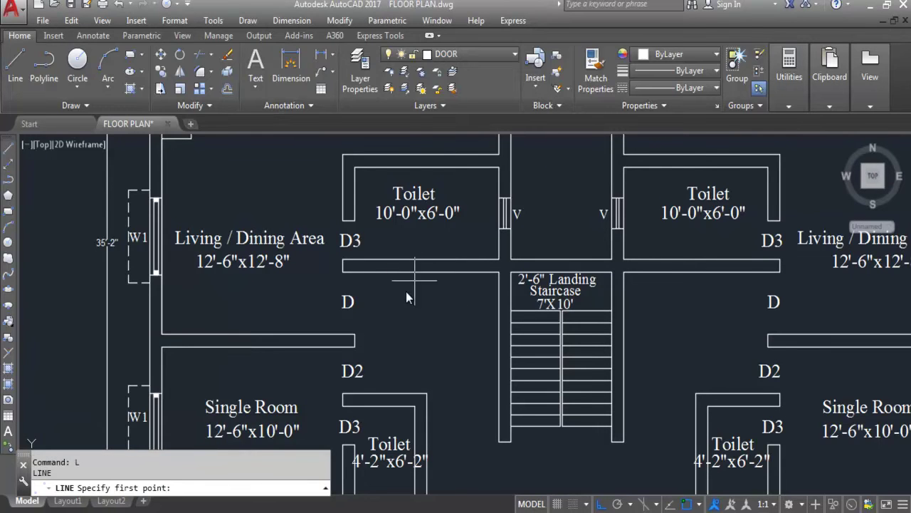
scroll(421, 277, up, 2)
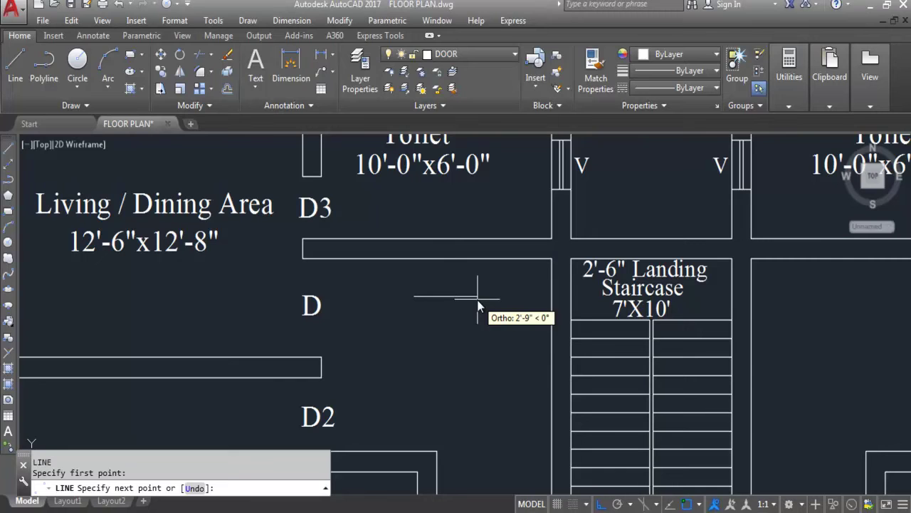
text(2)
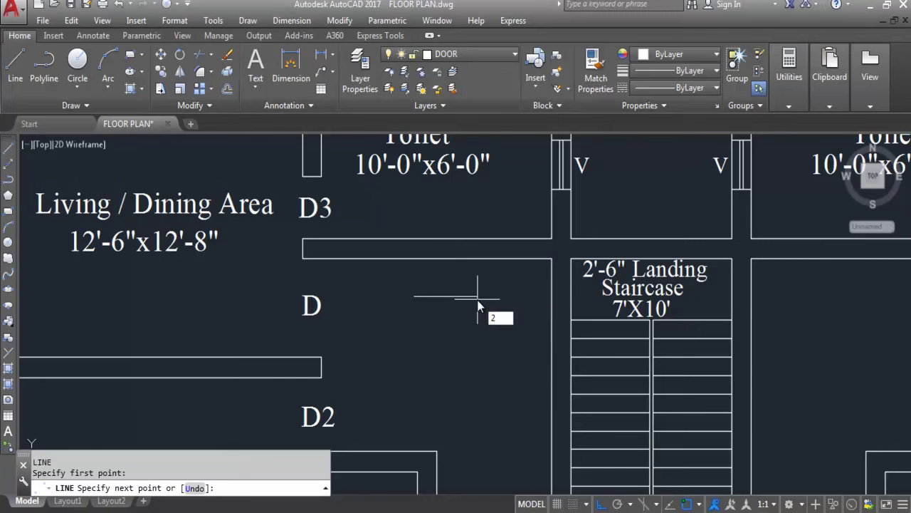
key(Return)
Continue the door-frame outline with segments of 2, 1, 2, 3 and 4 units.
scroll(408, 312, up, 4)
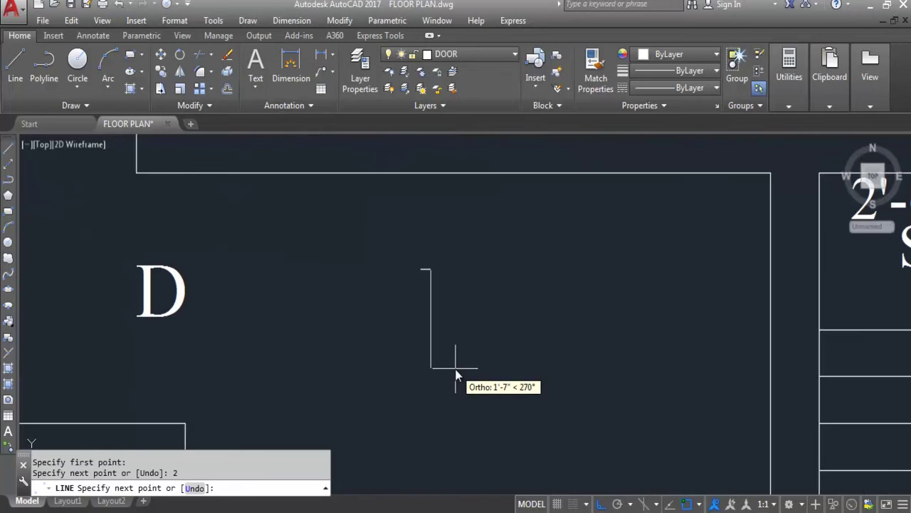
text(2)
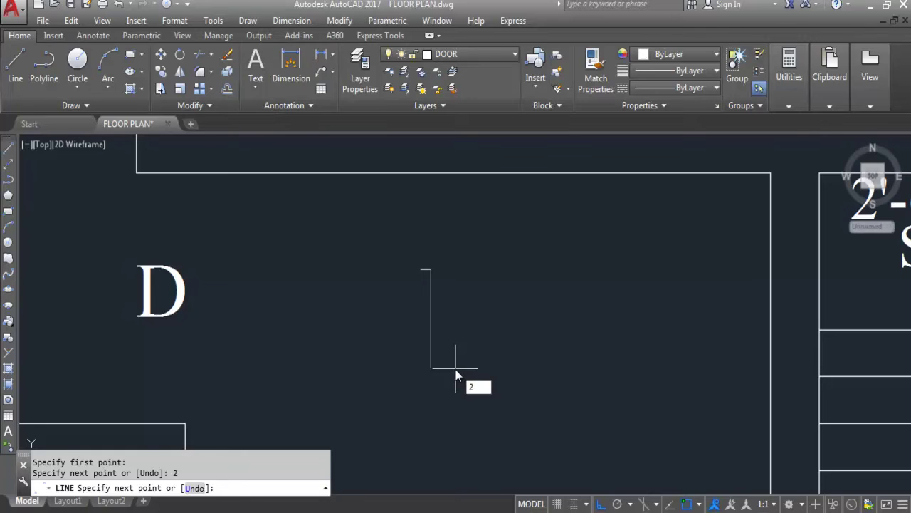
key(Return)
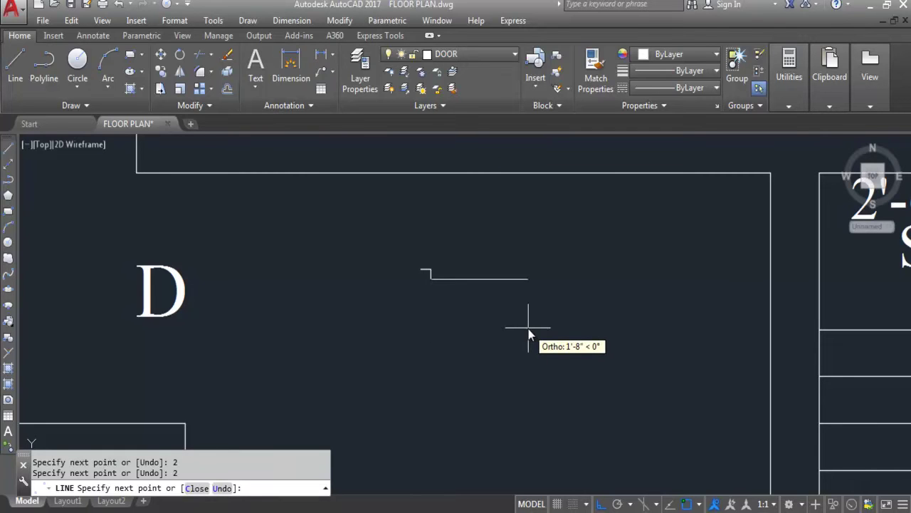
text(1)
key(Return)
text(2)
key(Return)
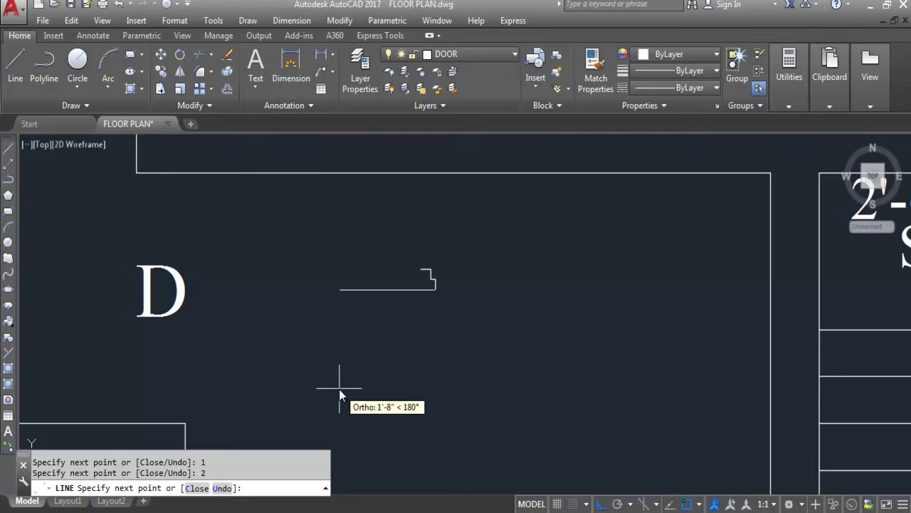
text(3)
key(Return)
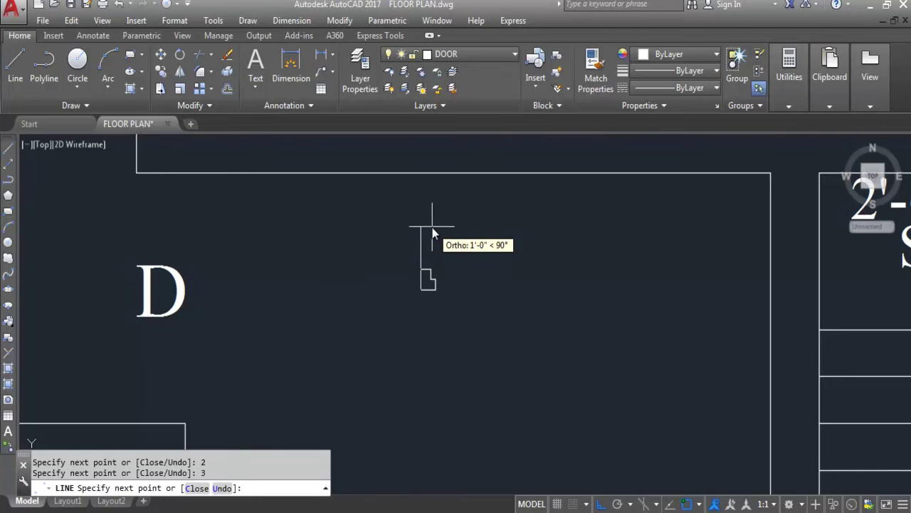
text(4)
key(Return)
key(Return)
scroll(420, 305, up, 2)
scroll(524, 307, down, 4)
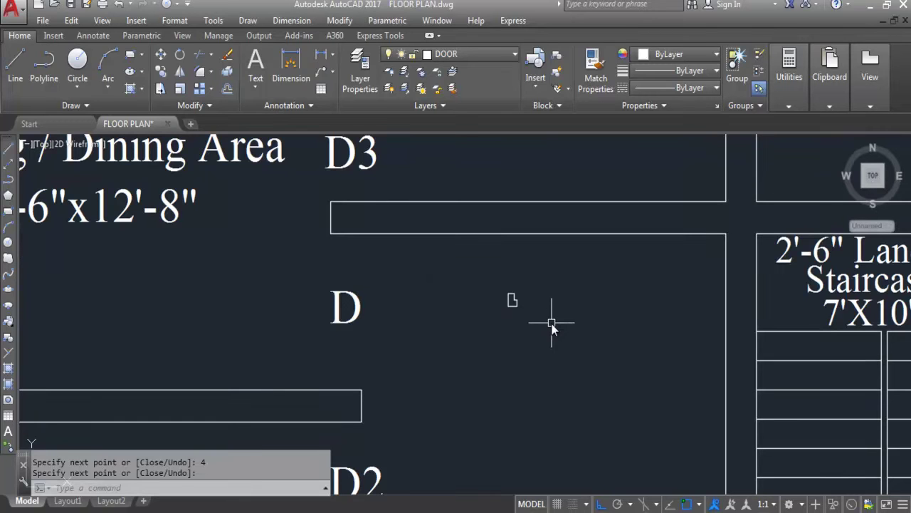
Save the six door-frame objects as block D, redefining the existing D block.
text(BLOCK)
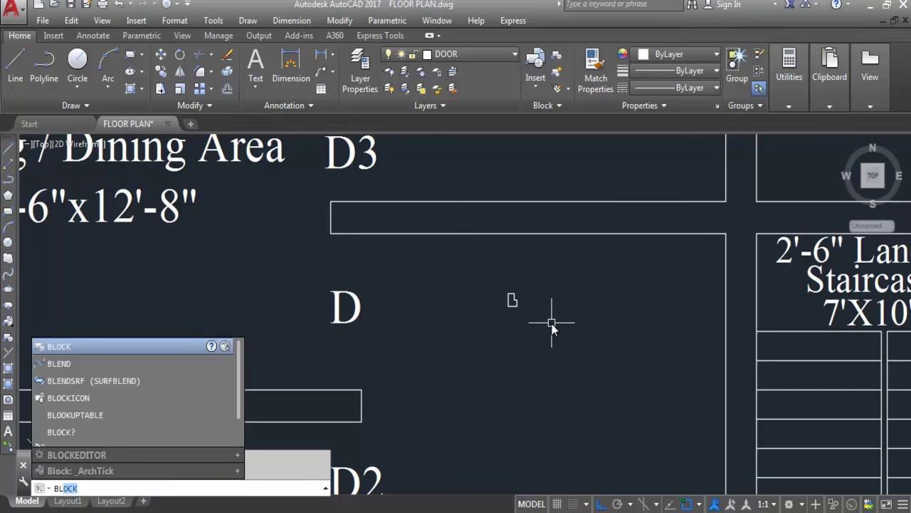
key(Return)
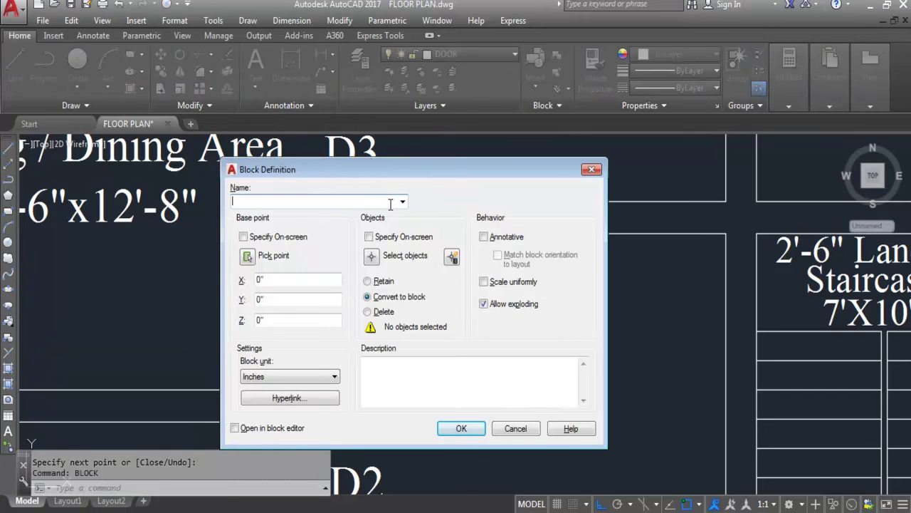
text(D)
click(373, 257)
click(527, 318)
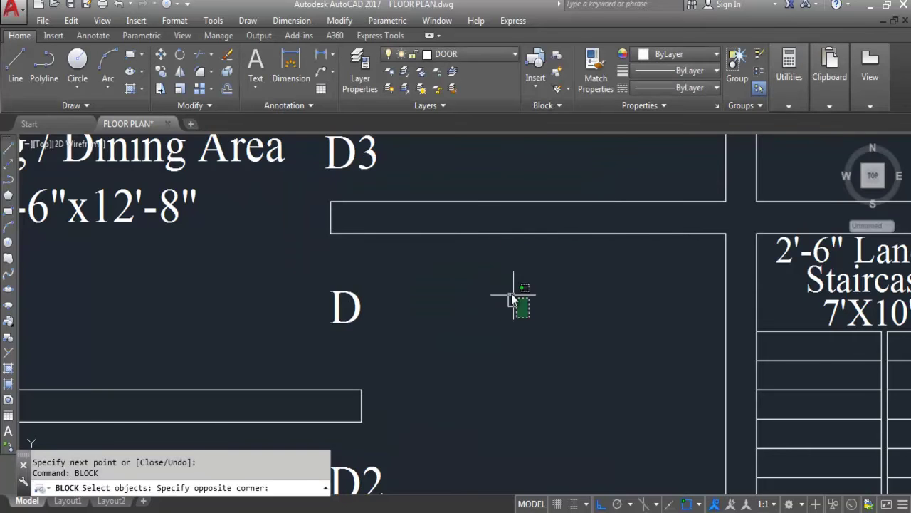
click(494, 278)
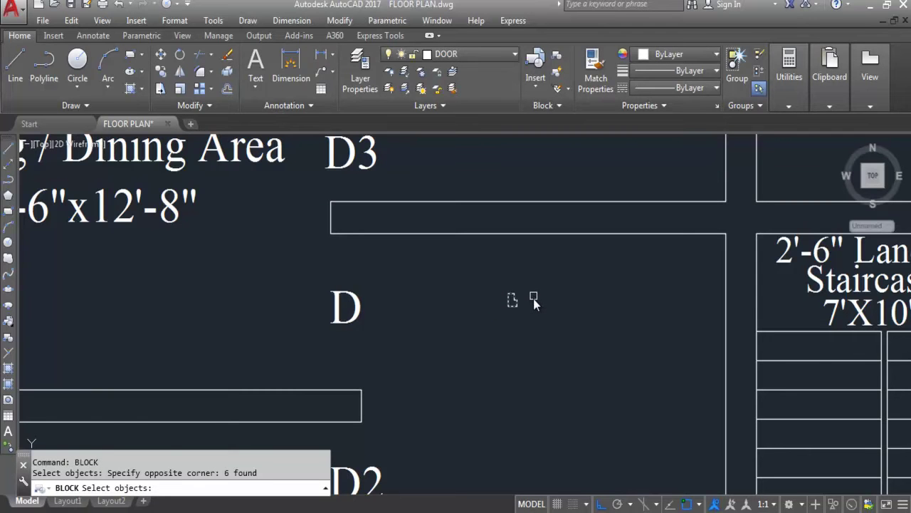
key(Return)
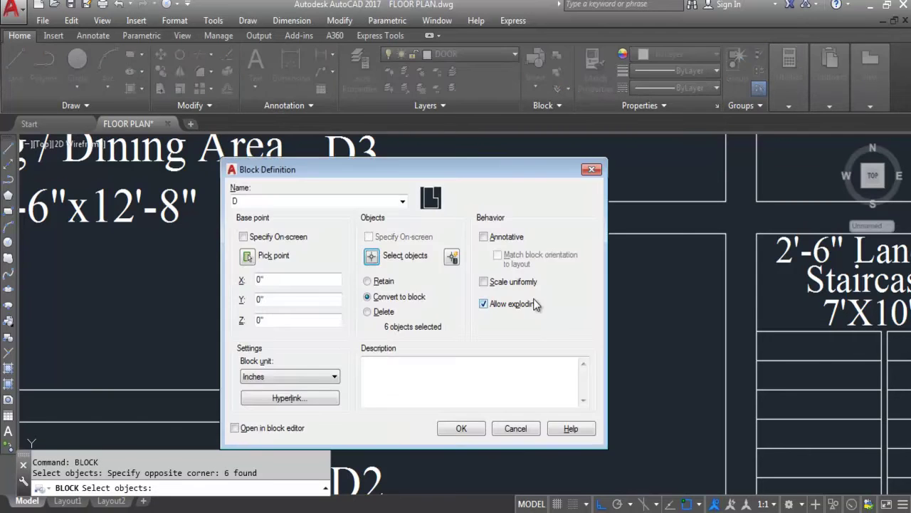
click(461, 428)
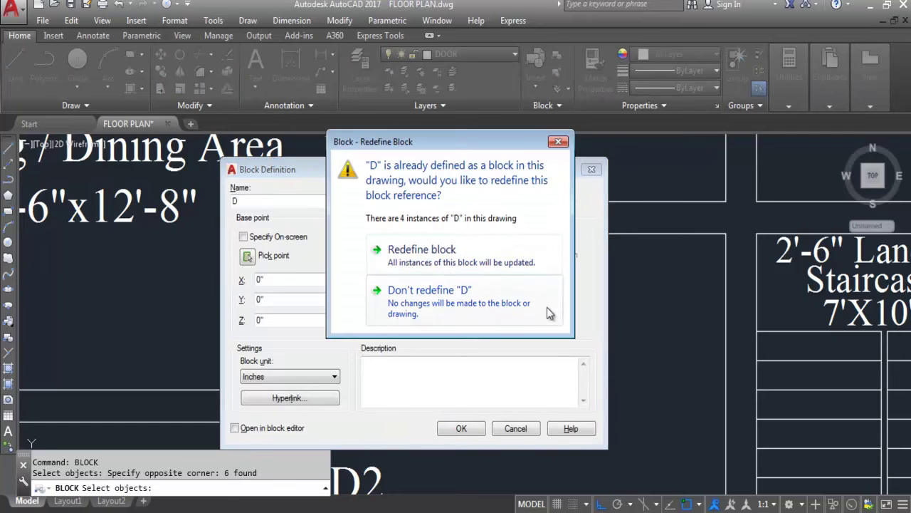
click(441, 262)
scroll(512, 302, up, 2)
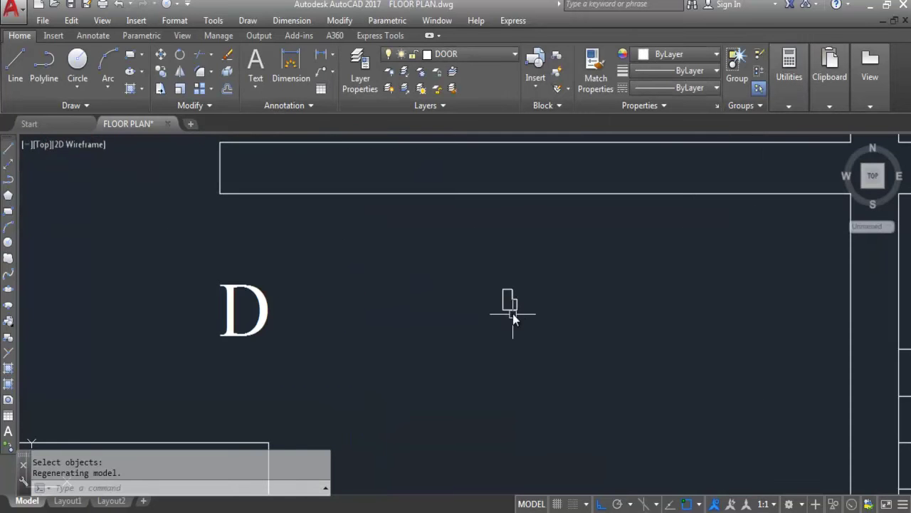
Copy the door-frame piece to a spot beside the D label.
scroll(605, 317, down, 2)
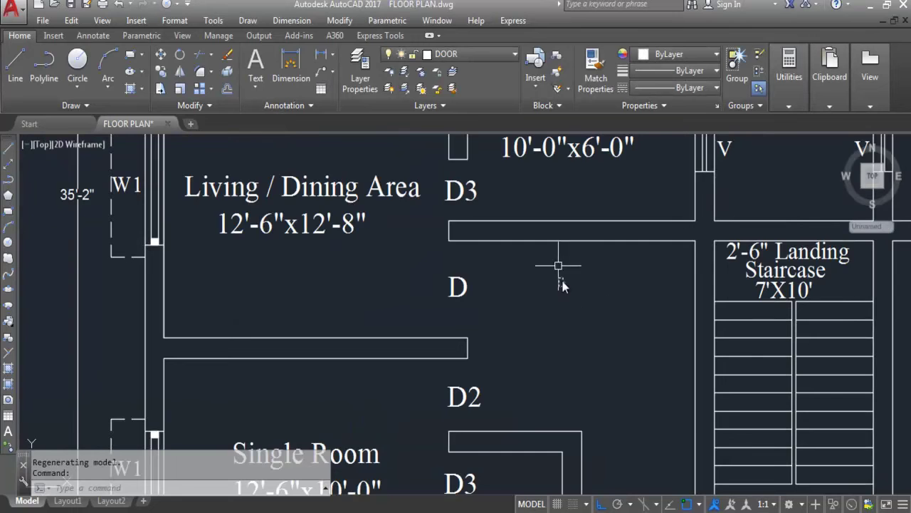
scroll(559, 271, up, 3)
text(co)
key(Return)
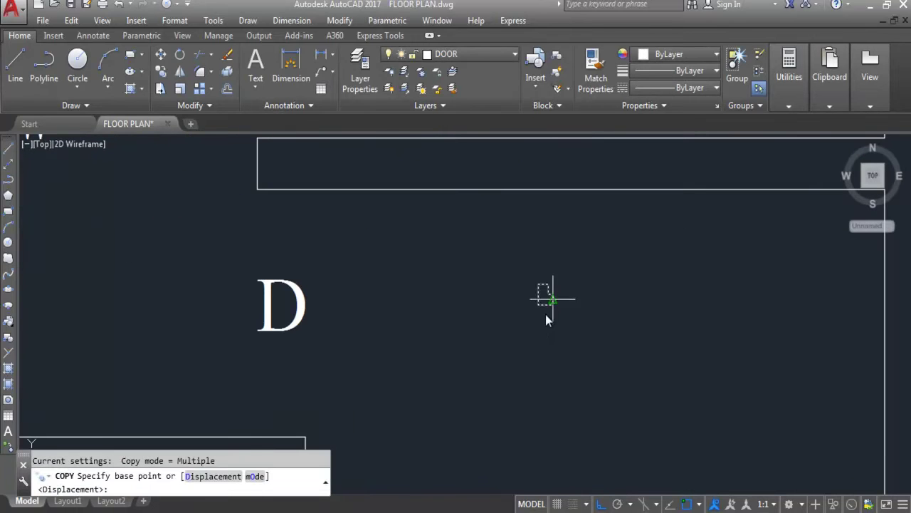
click(545, 306)
scroll(726, 319, down, 4)
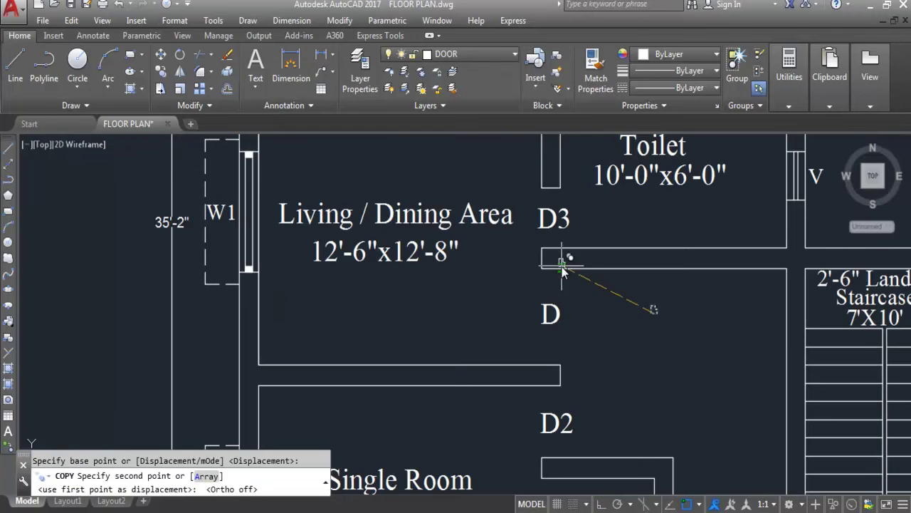
scroll(545, 293, up, 4)
click(542, 296)
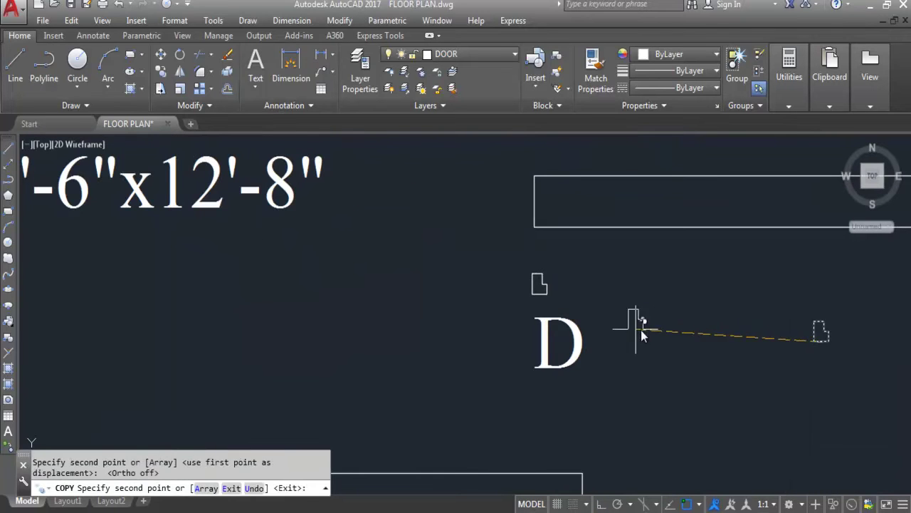
key(Escape)
Rotate the copied door piece 90° with Ortho on.
scroll(562, 285, down, 3)
click(567, 292)
click(531, 271)
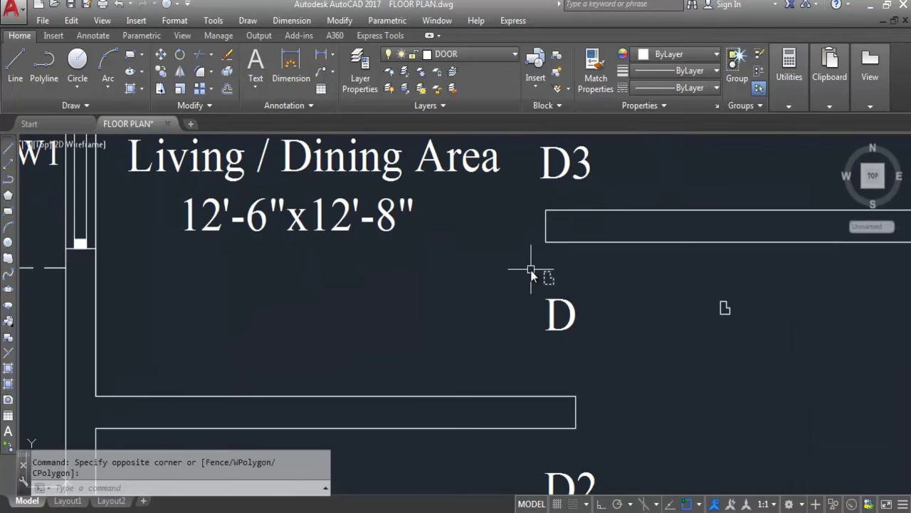
text(ro)
key(Return)
scroll(555, 283, up, 4)
click(550, 283)
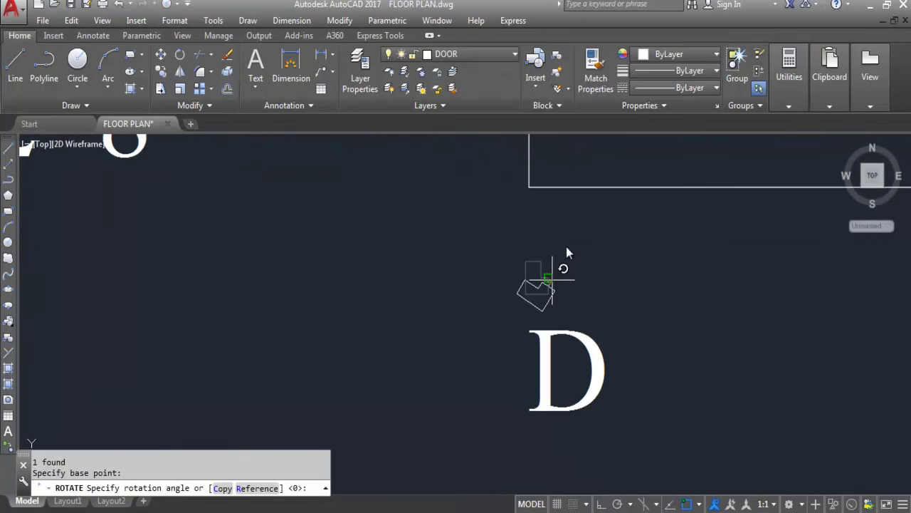
key(F8)
scroll(494, 259, down, 3)
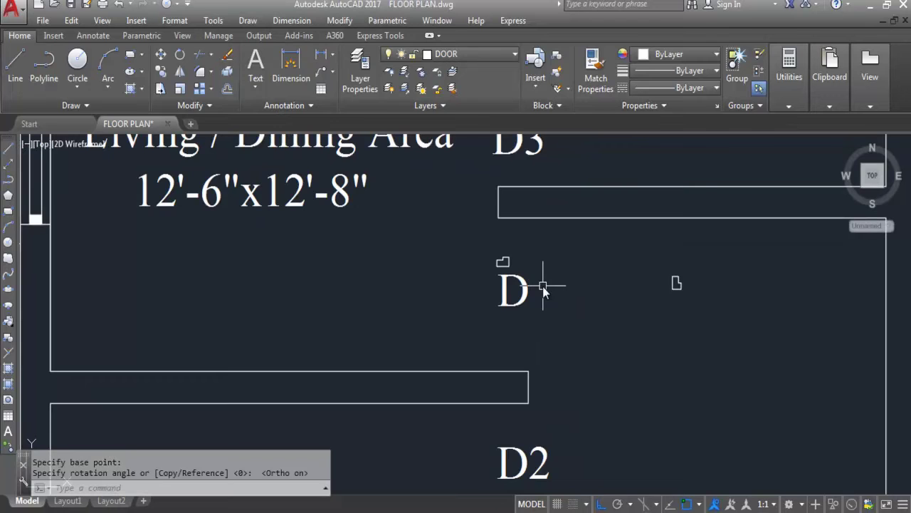
scroll(507, 268, up, 2)
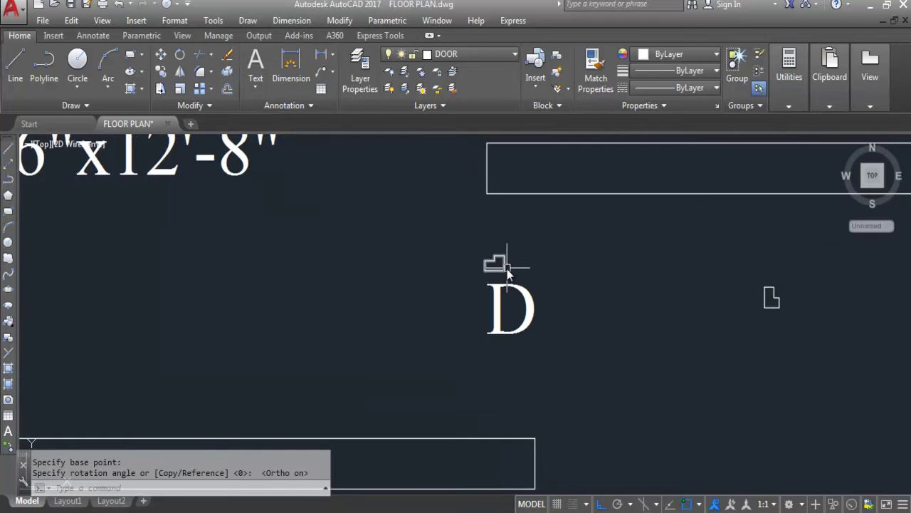
click(507, 269)
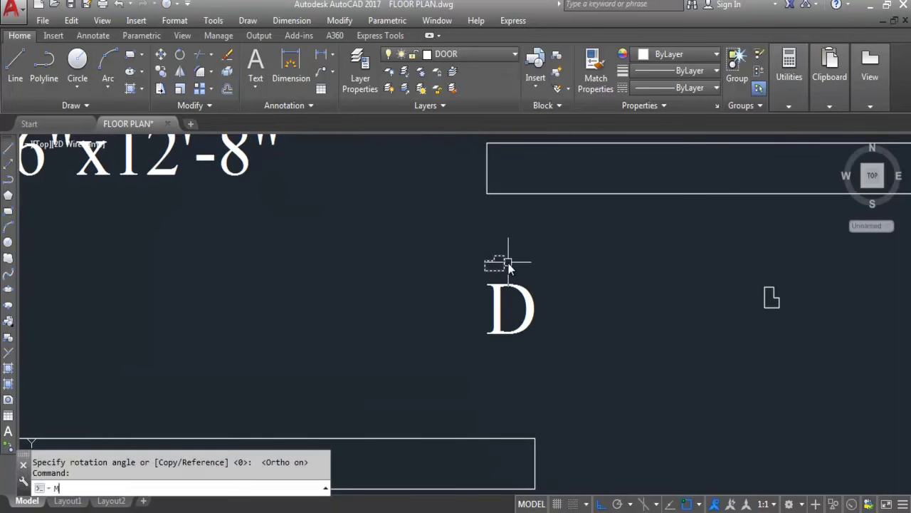
Mirror the door piece across a horizontal line, keeping the original.
text(MI)
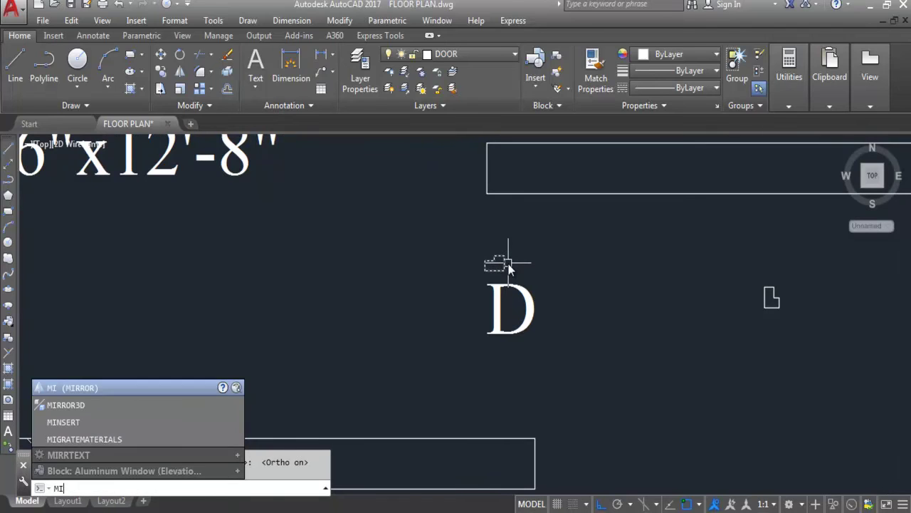
key(Return)
click(421, 243)
click(638, 247)
key(Return)
scroll(461, 266, down, 2)
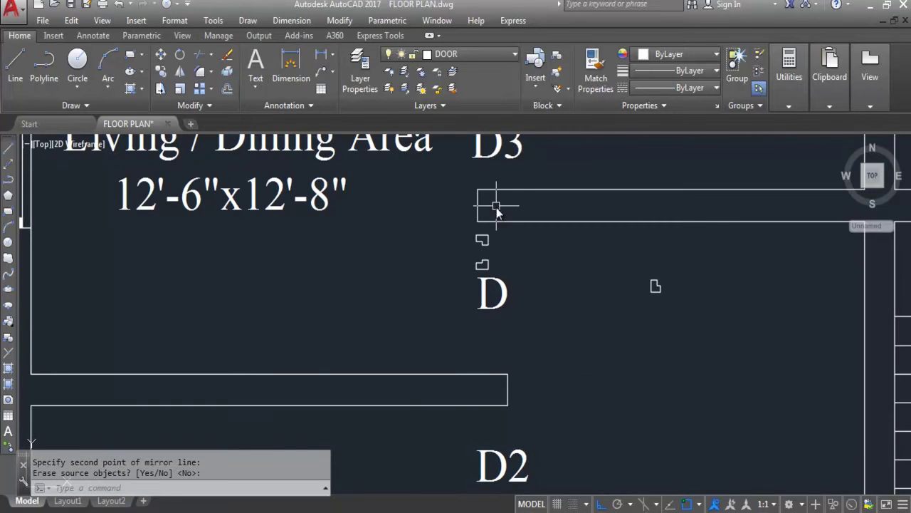
scroll(489, 214, up, 2)
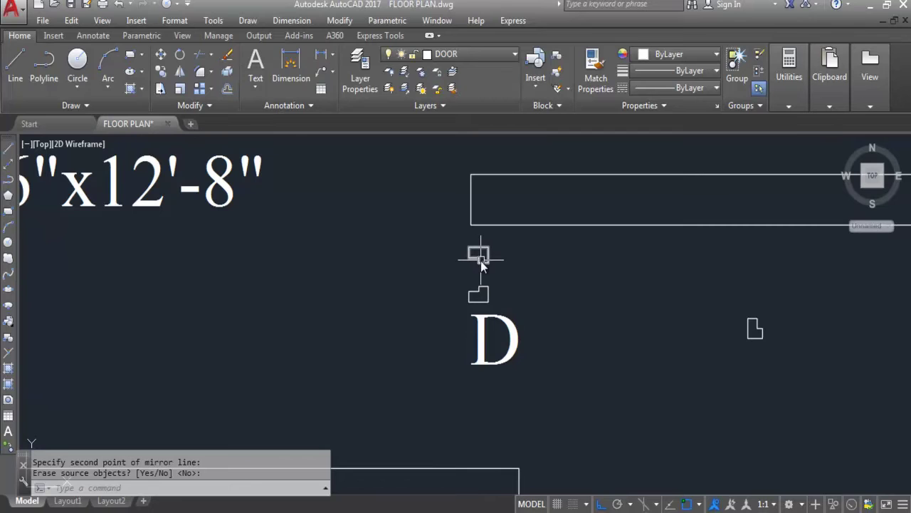
scroll(496, 251, up, 2)
key(Return)
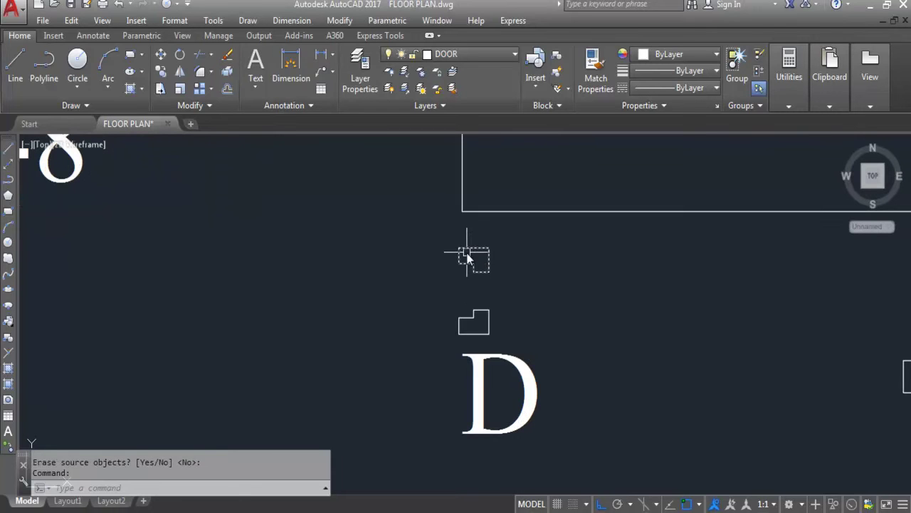
Move the mirrored frame piece onto the upper wall corner of the D opening.
text(m)
key(Return)
scroll(470, 258, up, 2)
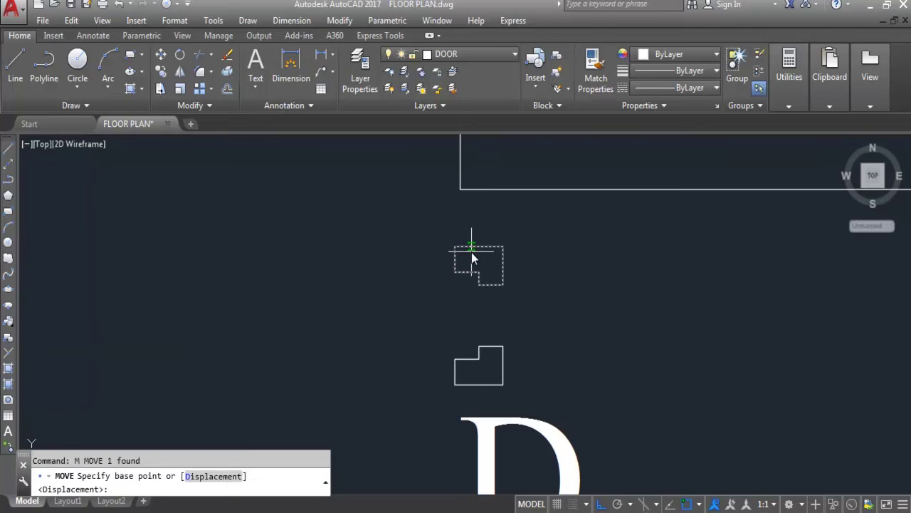
click(455, 246)
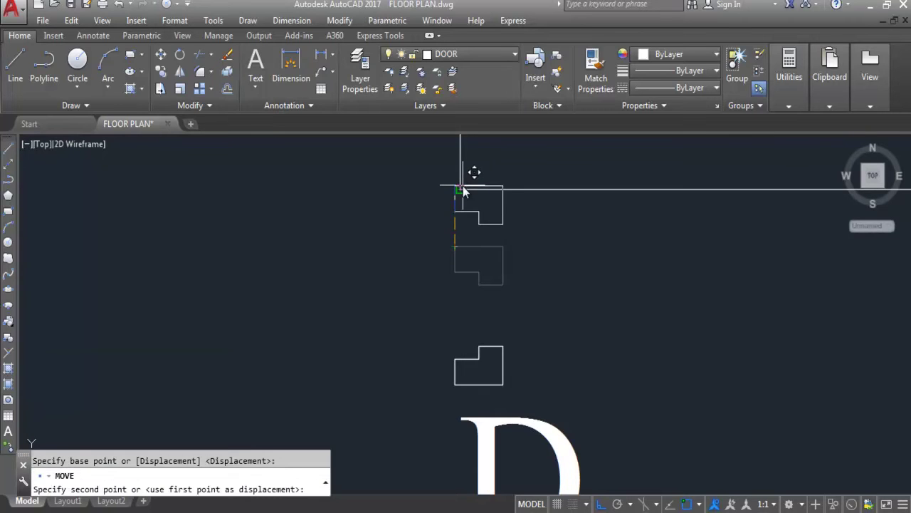
click(462, 190)
scroll(492, 246, down, 2)
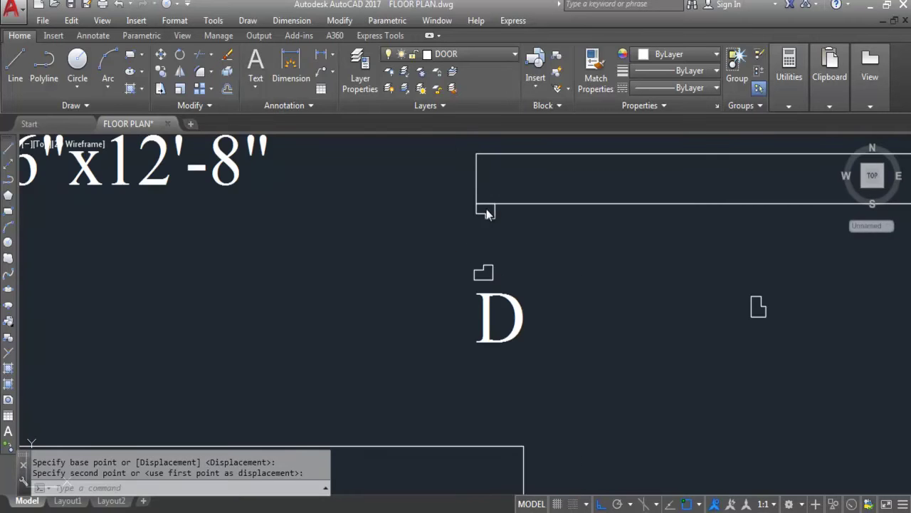
click(486, 217)
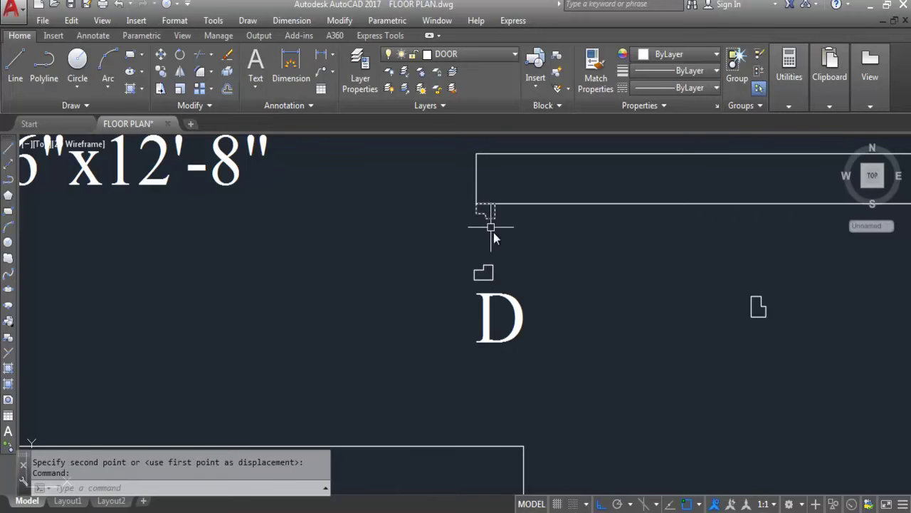
Mirror the frame piece across another horizontal line, keeping the original.
text(MI)
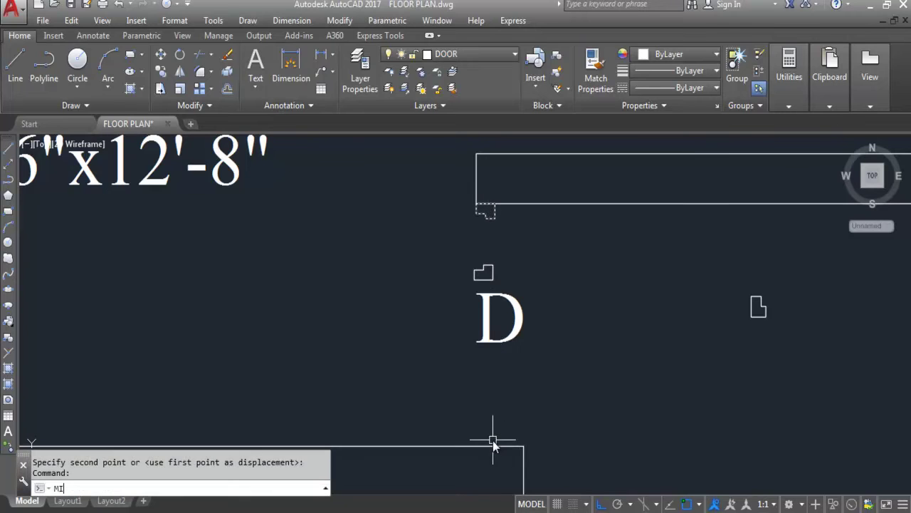
key(Return)
click(426, 378)
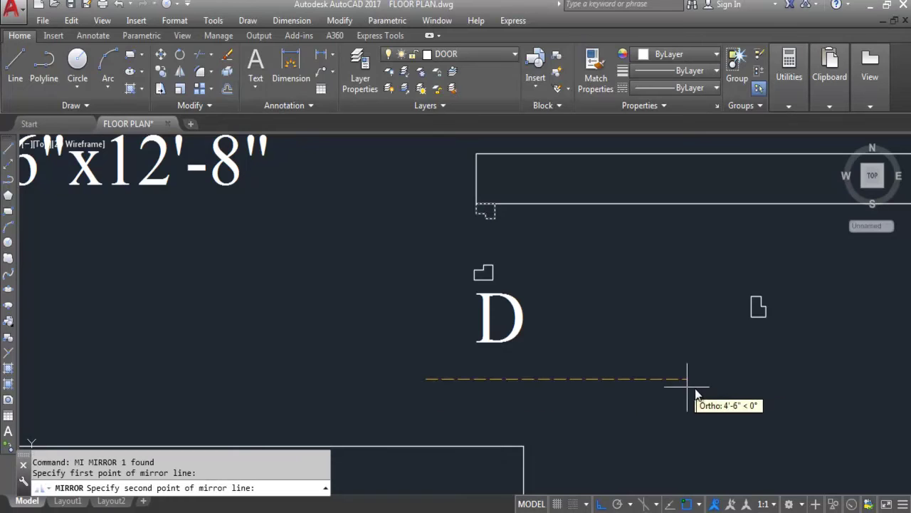
scroll(709, 388, down, 5)
scroll(709, 388, up, 2)
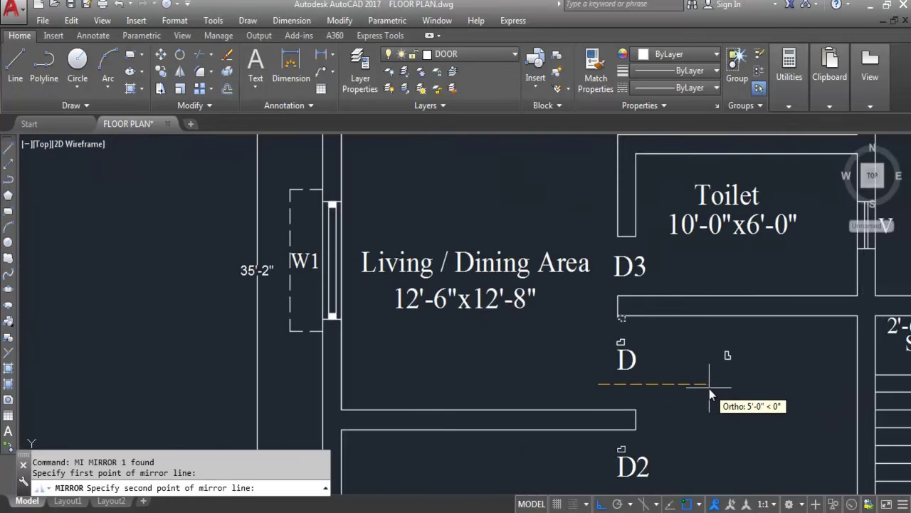
click(709, 388)
key(Return)
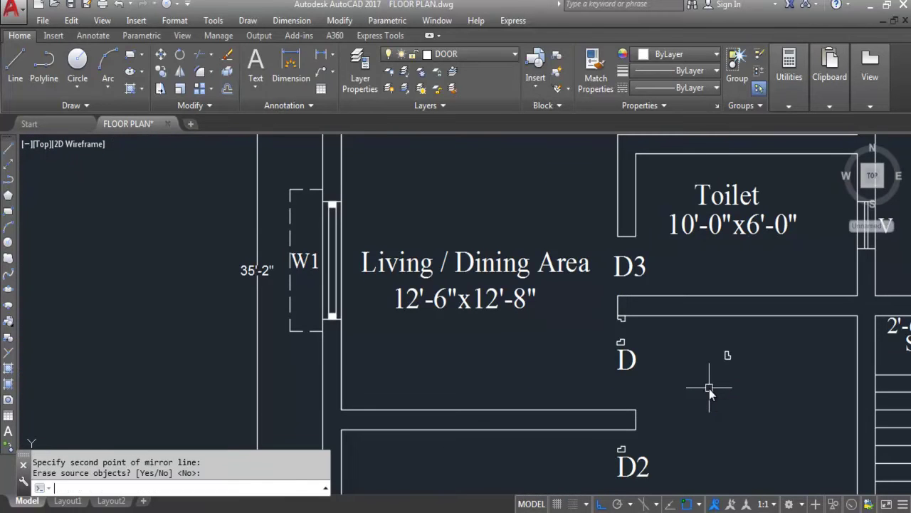
scroll(616, 465, up, 4)
key(Return)
Move the mirrored frame piece near D2 up toward the D opening.
click(610, 439)
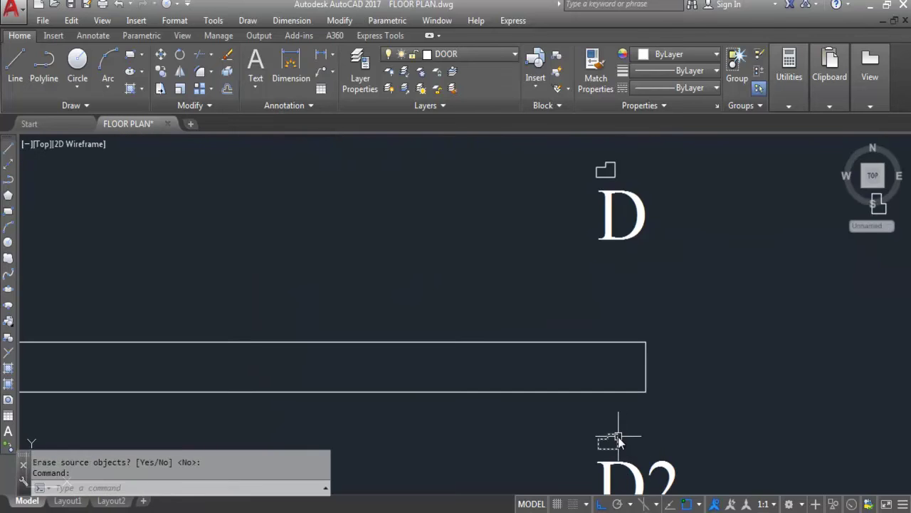
text(m)
key(Return)
scroll(610, 439, up, 4)
click(614, 463)
scroll(613, 200, up, 4)
click(610, 234)
scroll(554, 248, down, 3)
Snap the frame piece onto the lower wall corner of the D opening.
click(586, 261)
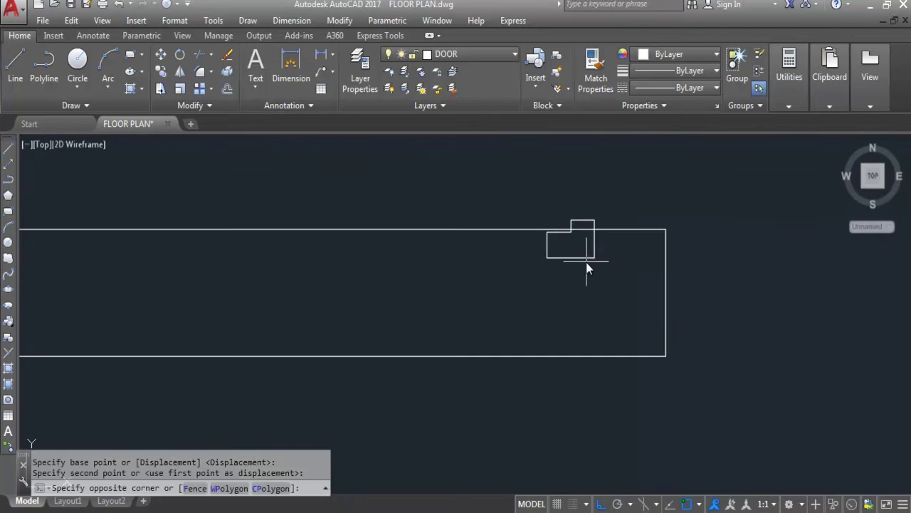
click(571, 254)
text(m)
key(Return)
scroll(599, 262, up, 5)
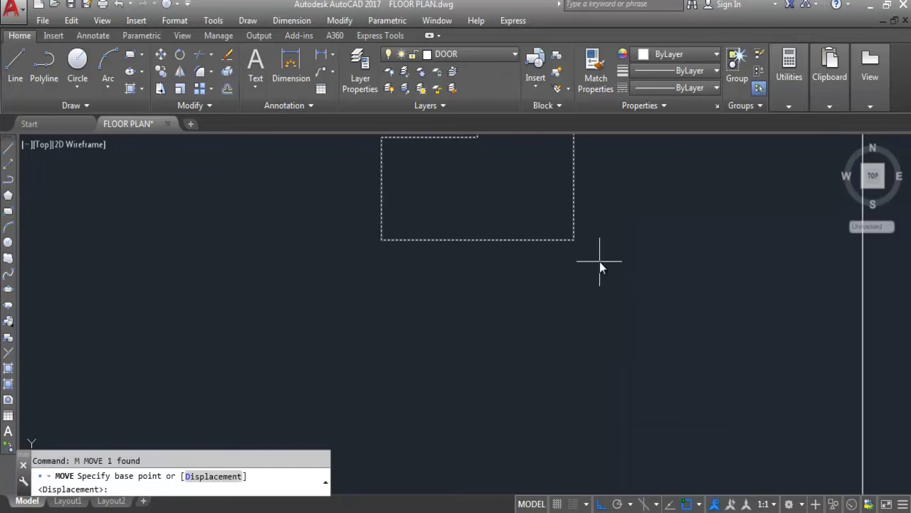
click(574, 239)
scroll(588, 281, down, 2)
scroll(583, 240, up, 4)
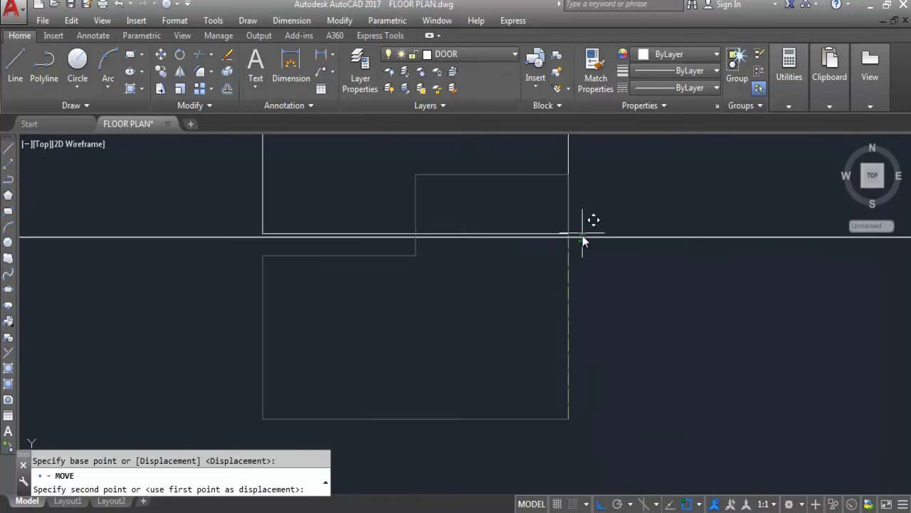
click(566, 239)
scroll(535, 310, down, 5)
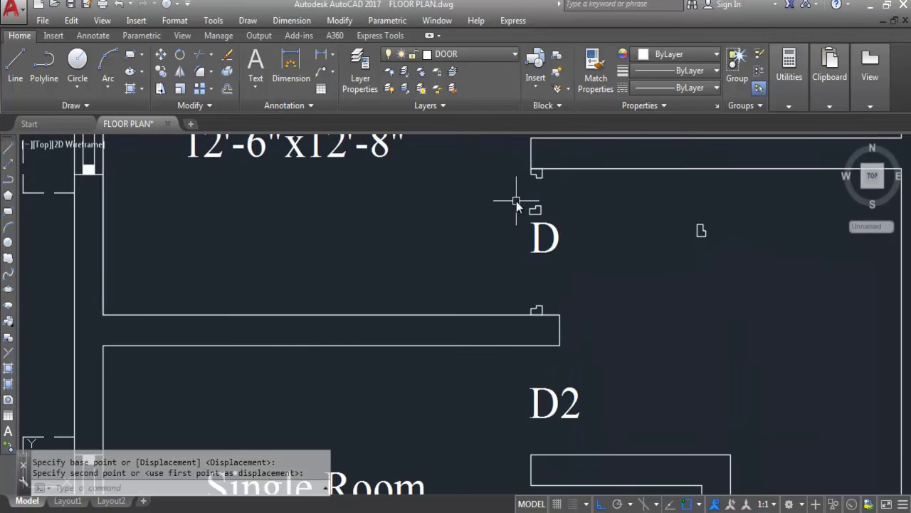
scroll(537, 209, up, 2)
Move the door mark from above the D label to its upper right.
click(547, 213)
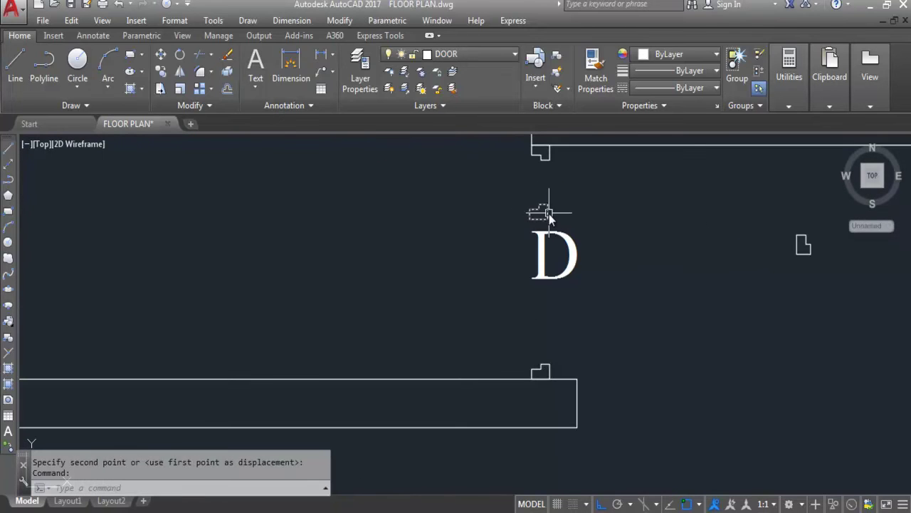
text(m)
key(Return)
click(510, 212)
scroll(560, 325, down, 2)
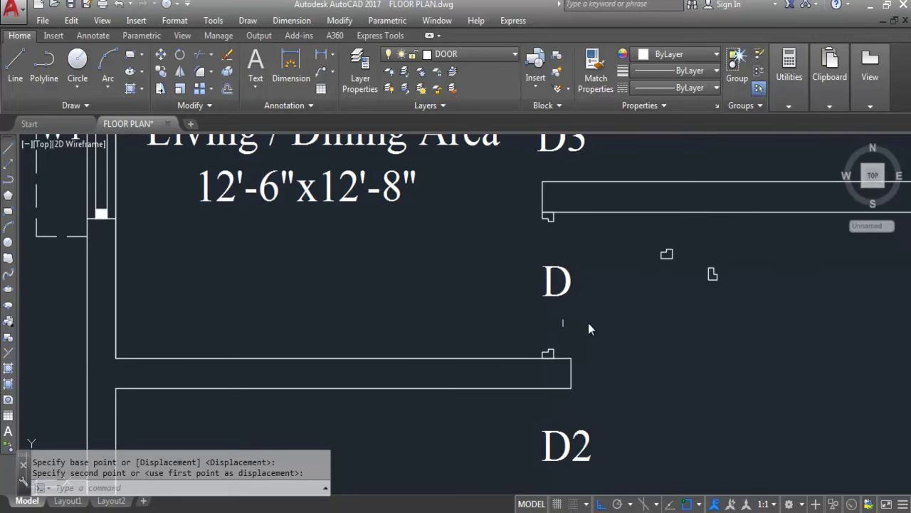
click(565, 279)
Draw a thin door-leaf rectangle between the jamb corners of the D opening.
text(rec)
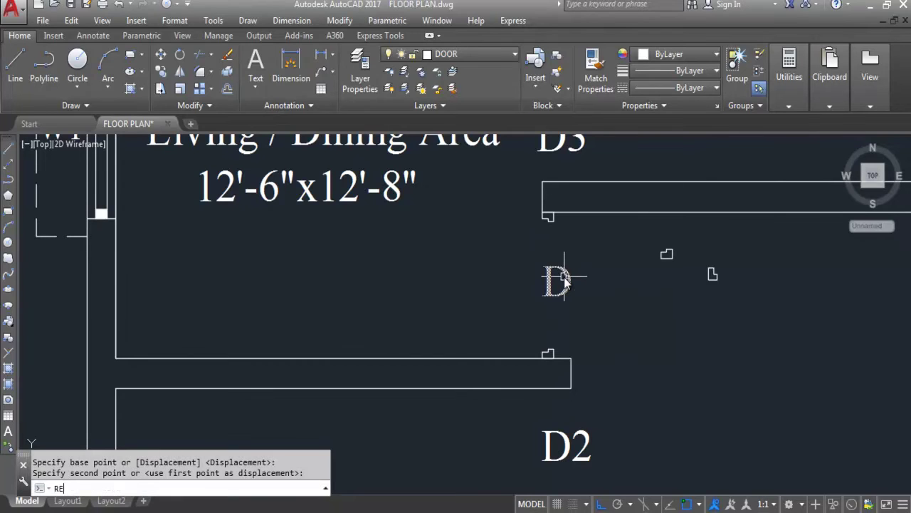
key(Return)
scroll(547, 344, up, 3)
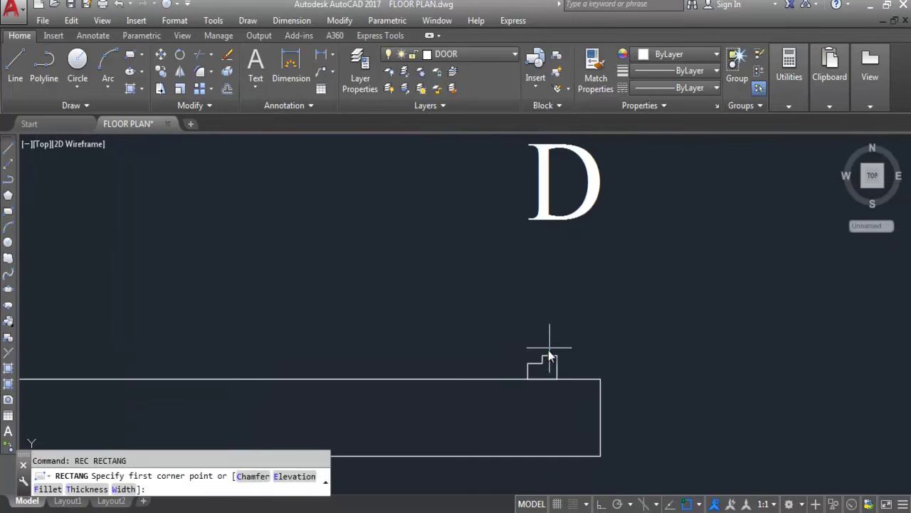
click(527, 364)
scroll(559, 225, down, 2)
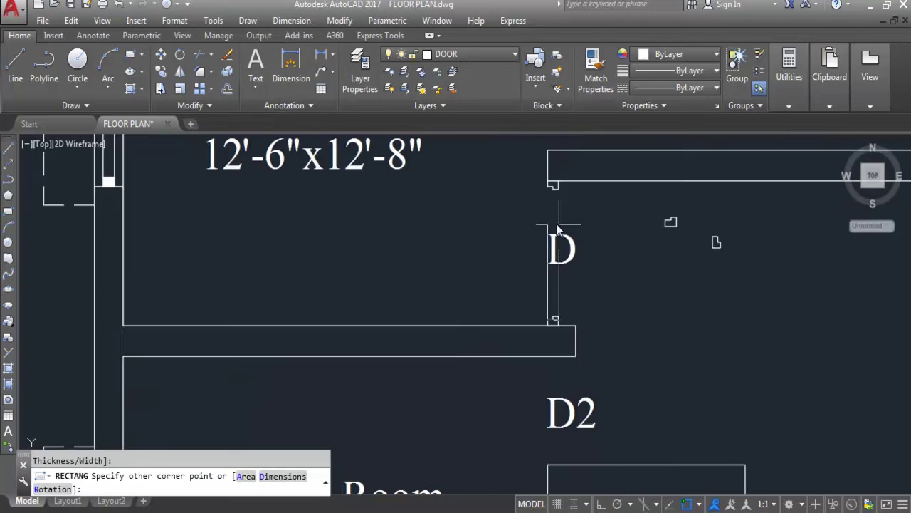
scroll(550, 196, up, 5)
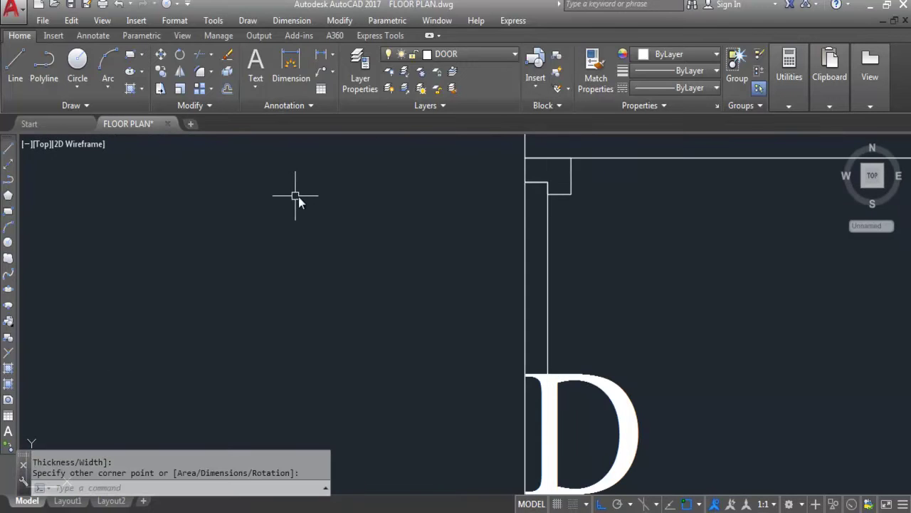
scroll(378, 235, down, 5)
scroll(475, 275, down, 2)
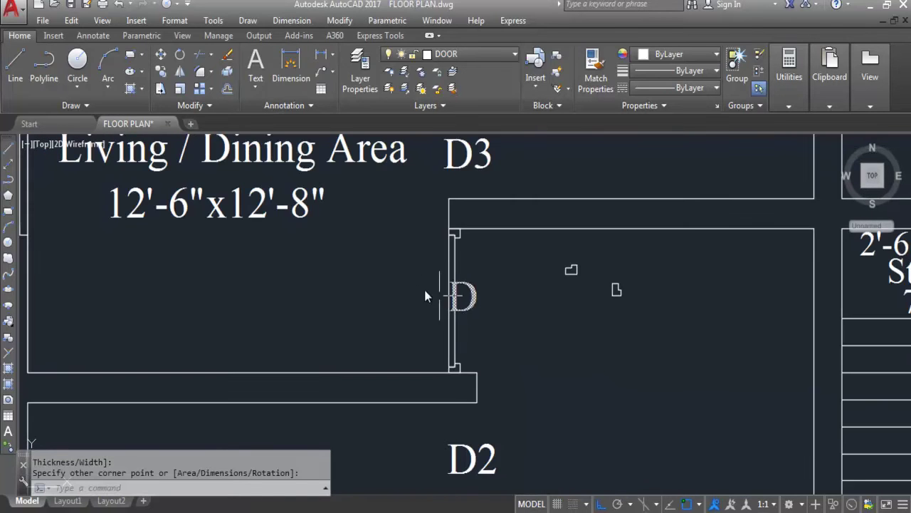
scroll(453, 356, up, 2)
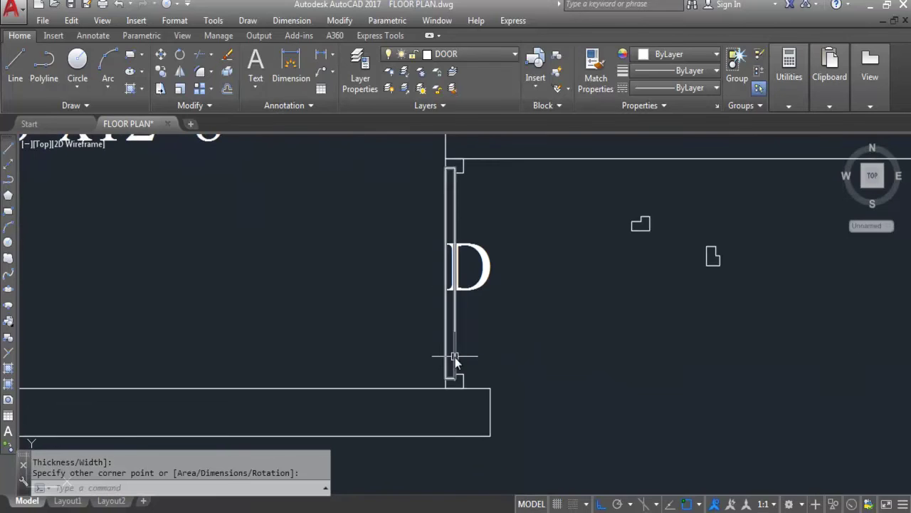
click(454, 360)
Rotate the leaf 90° about the lower jamb corner to lie along the wall.
text(RO)
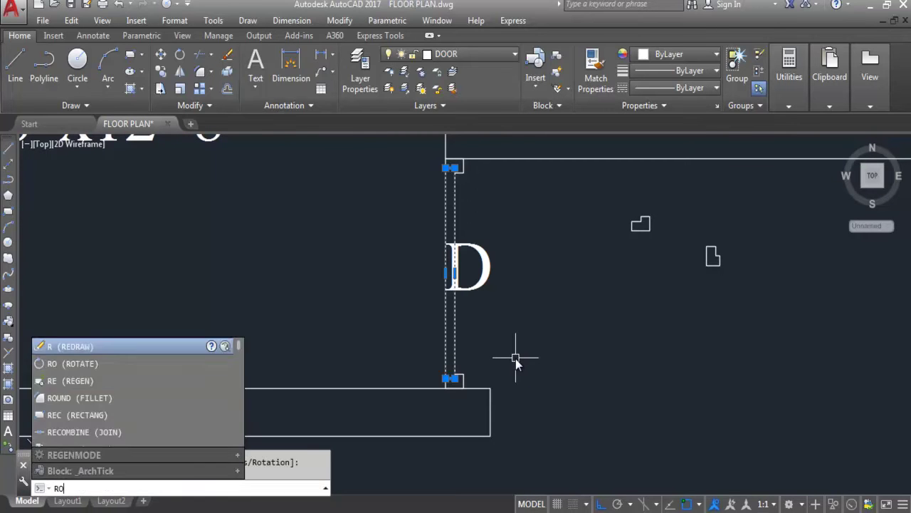
key(Return)
scroll(424, 386, up, 2)
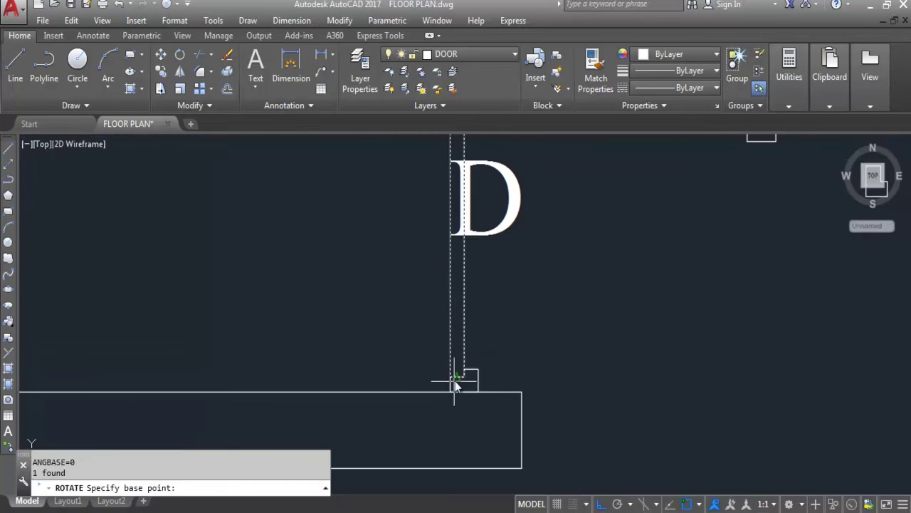
click(451, 377)
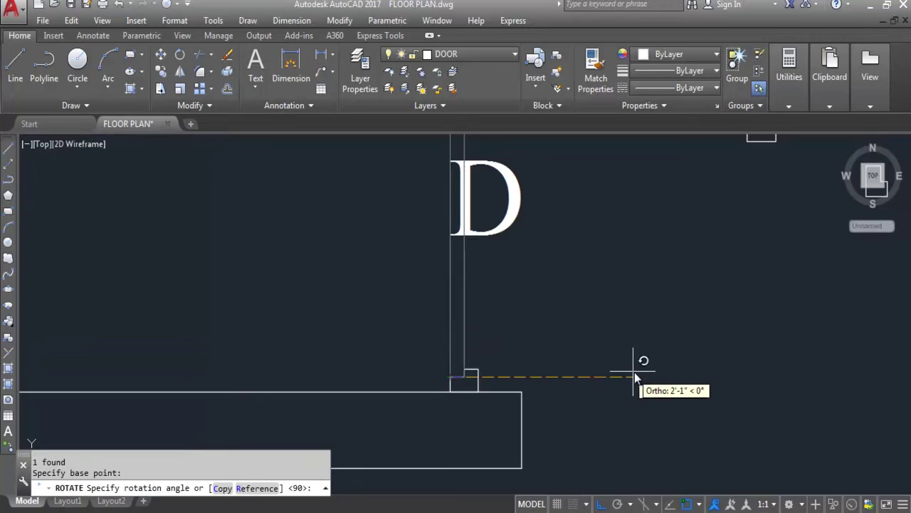
click(540, 242)
scroll(507, 370, down, 4)
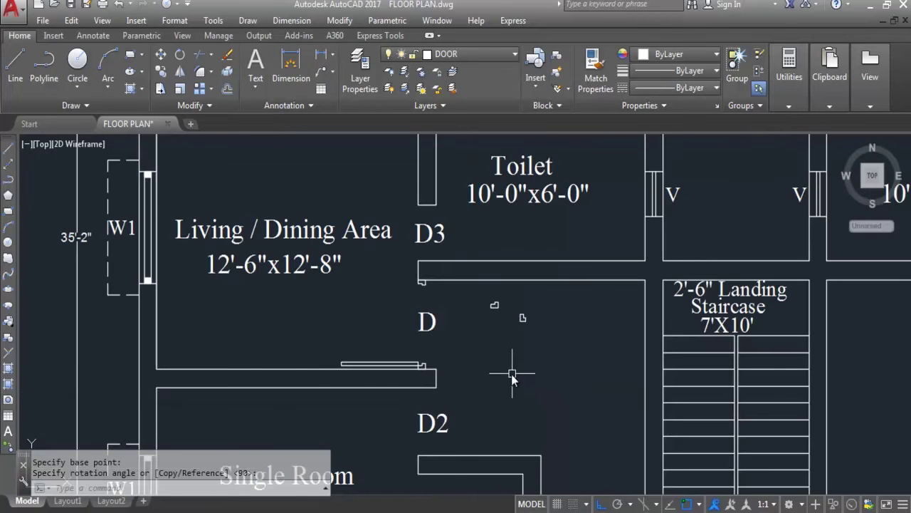
scroll(415, 347, up, 2)
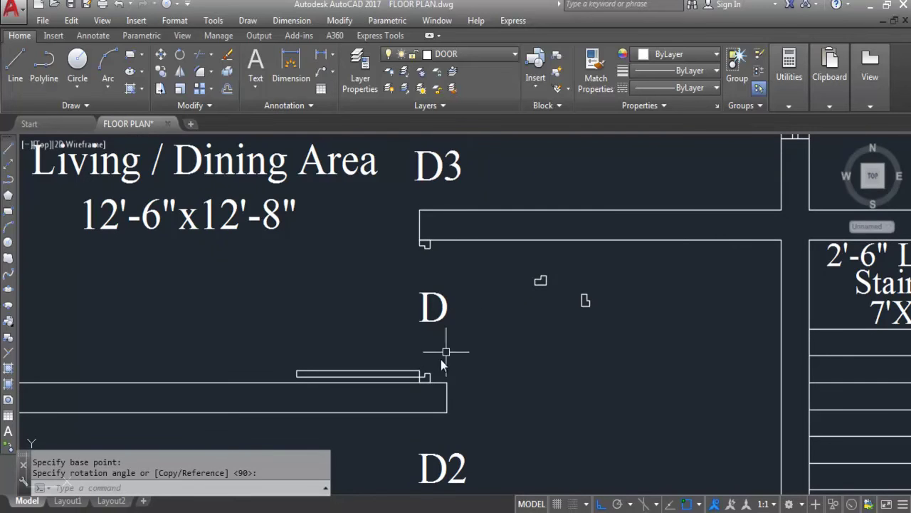
scroll(420, 381, up, 2)
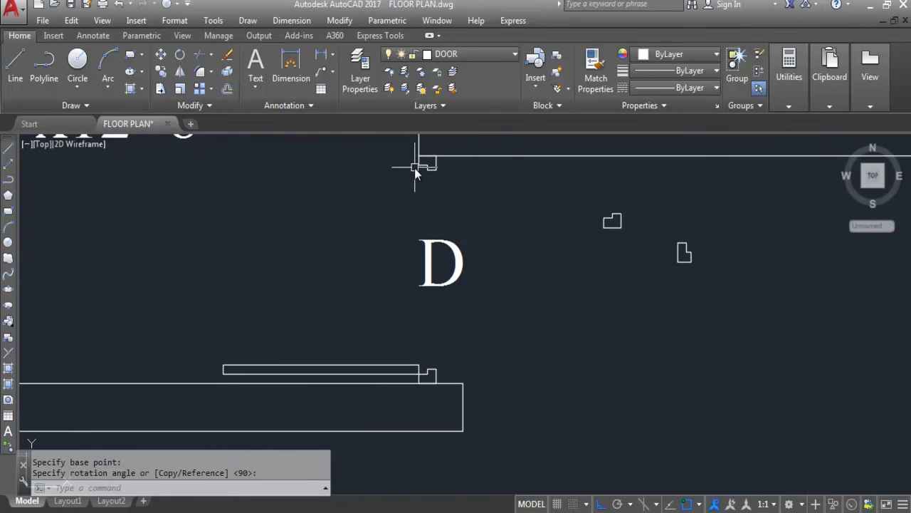
Draw a circle centred on the lower jamb corner with radius reaching the upper jamb corner.
click(7, 242)
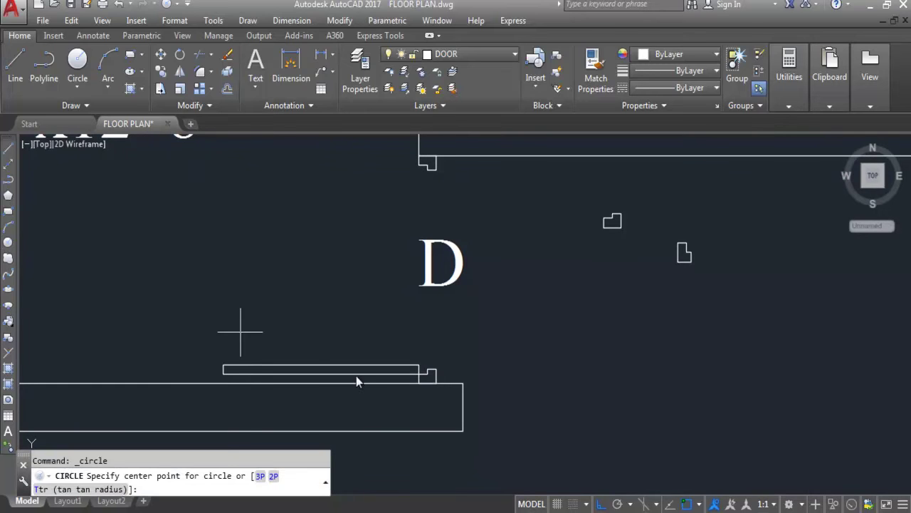
click(420, 315)
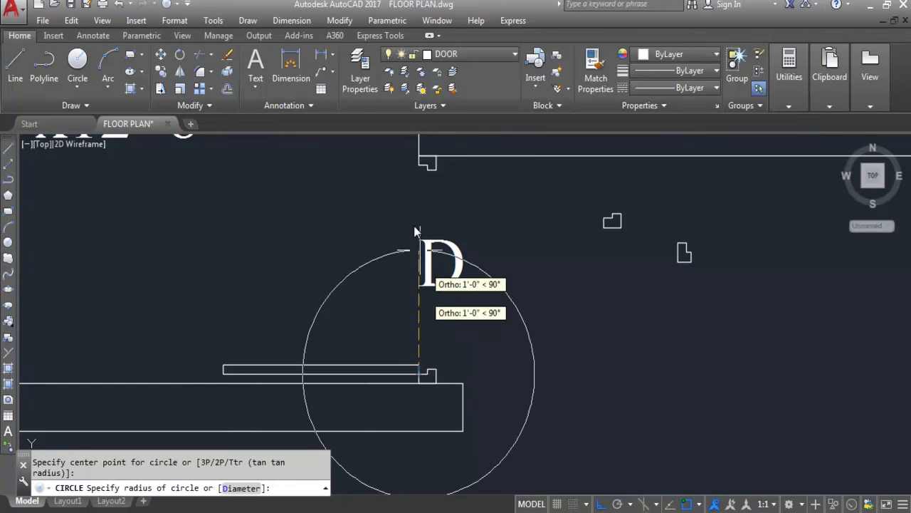
scroll(418, 164, up, 3)
scroll(418, 170, down, 2)
click(417, 165)
scroll(488, 167, down, 3)
scroll(454, 287, up, 5)
scroll(367, 305, down, 4)
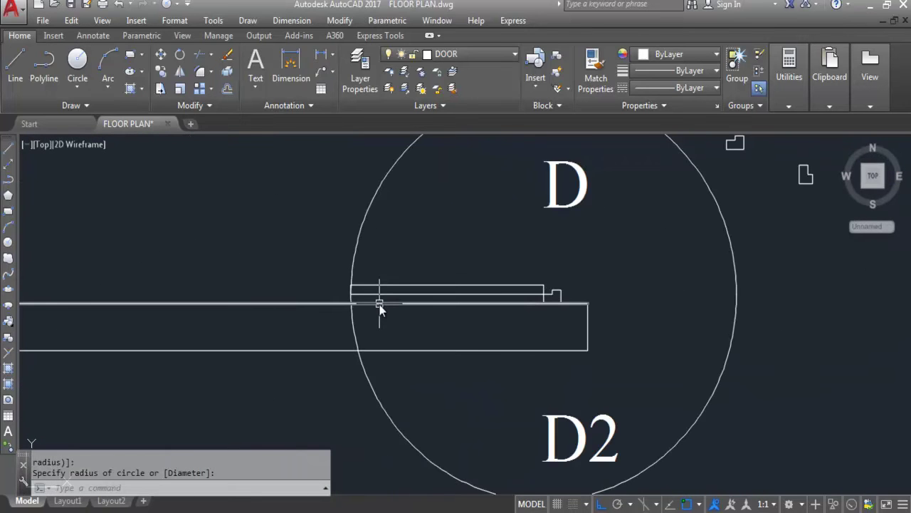
Trim away the circle pieces inside the leaf and the other unwanted part with TR.
text(TR)
key(Return)
key(Return)
scroll(352, 292, up, 9)
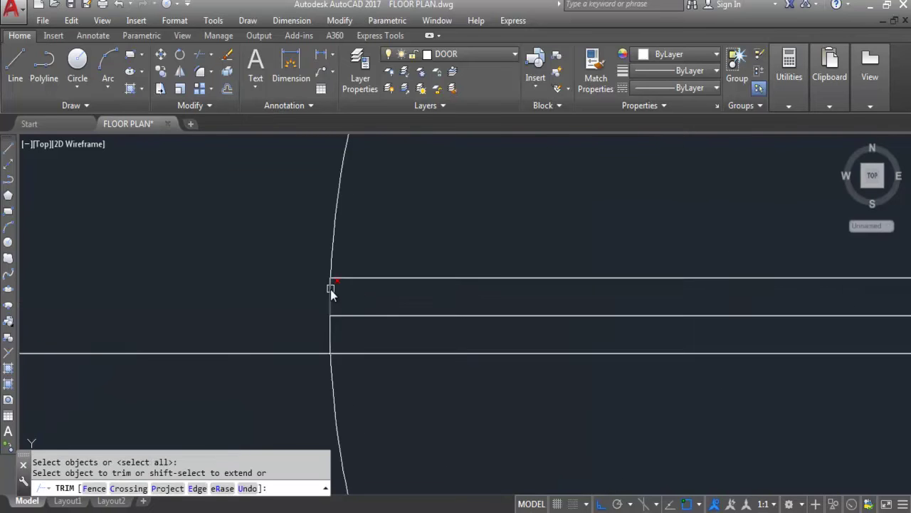
click(328, 271)
scroll(624, 242, down, 8)
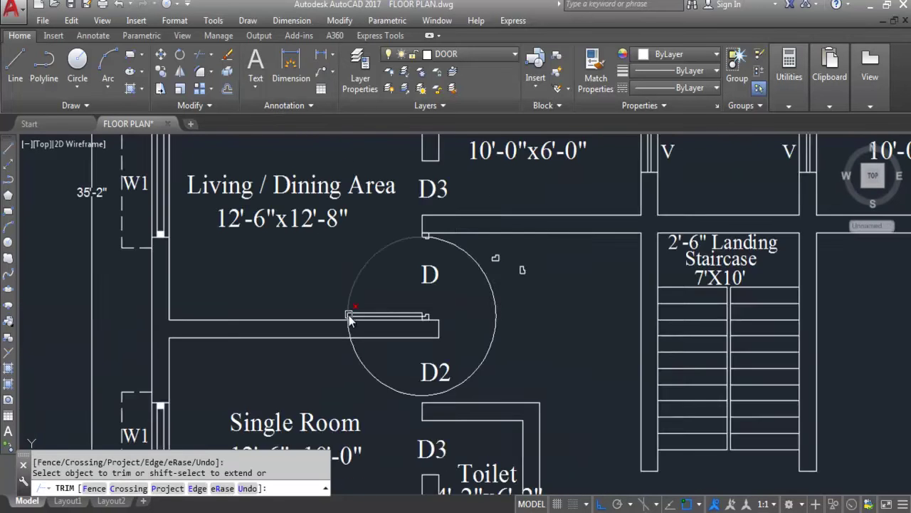
scroll(432, 230, up, 7)
scroll(410, 215, up, 8)
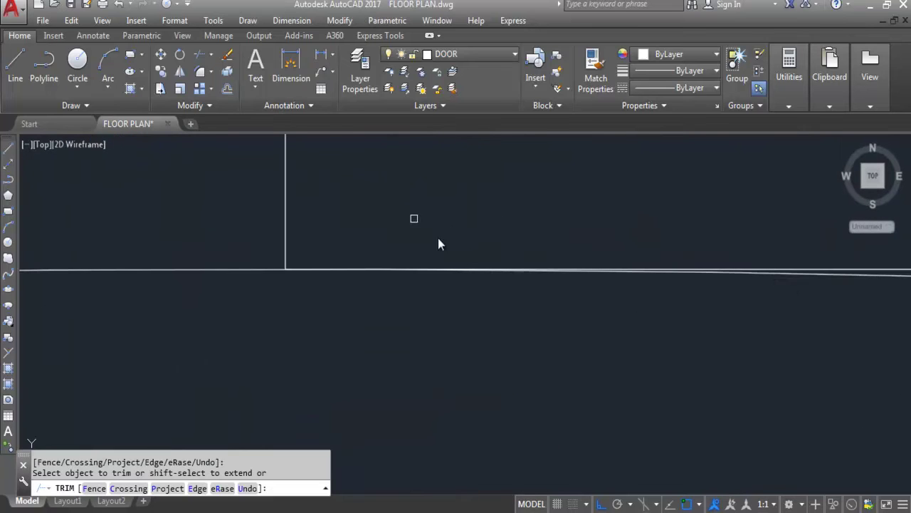
scroll(722, 268, down, 5)
scroll(729, 286, down, 2)
scroll(790, 281, up, 3)
click(791, 272)
scroll(489, 269, down, 3)
scroll(490, 269, down, 3)
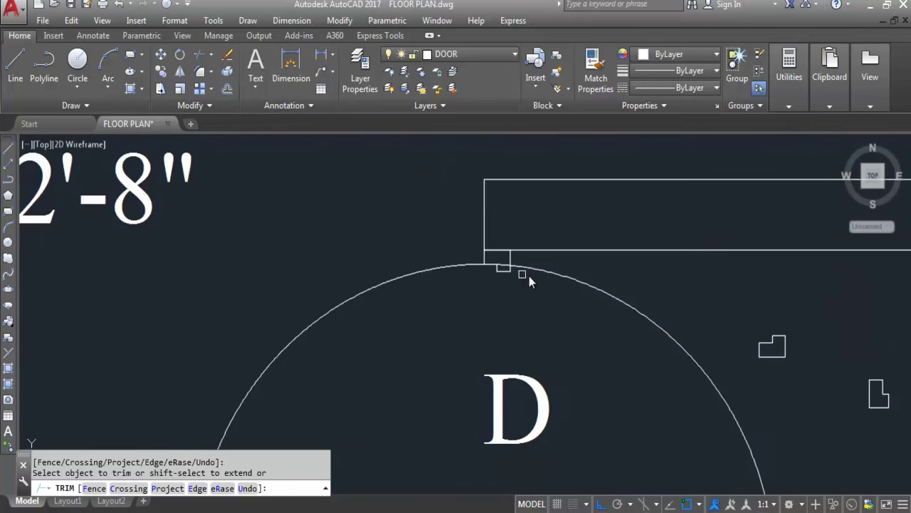
Erase the leftover circle so only the quarter swing arc remains.
key(Escape)
click(540, 273)
scroll(530, 256, down, 3)
key(Delete)
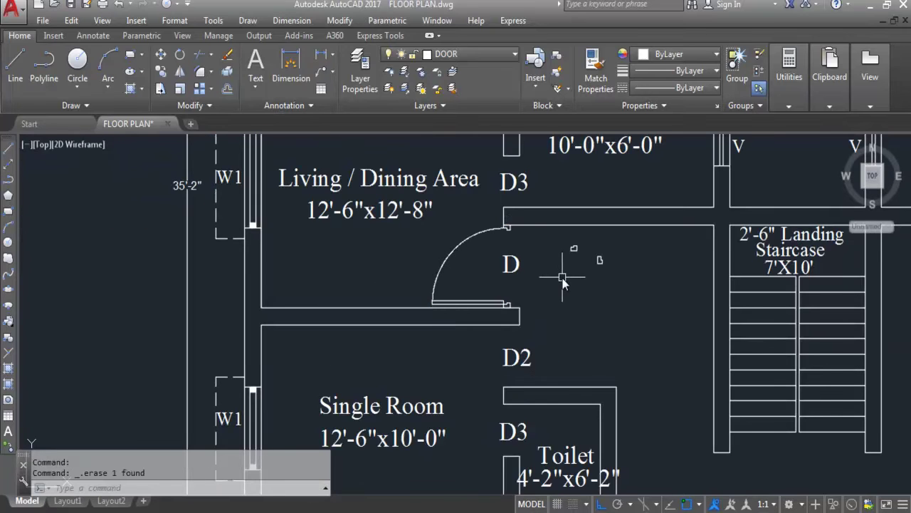
Start a block definition with BL and name it D1.
scroll(497, 243, up, 2)
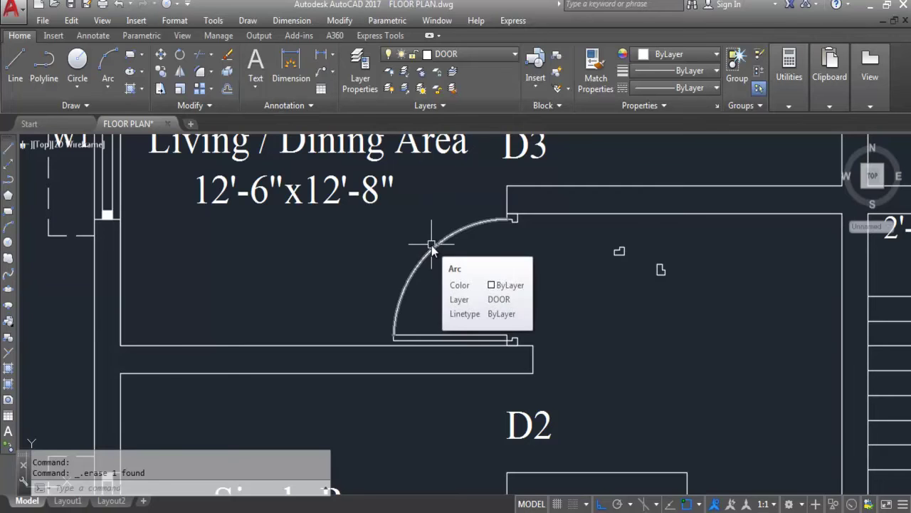
text(BL)
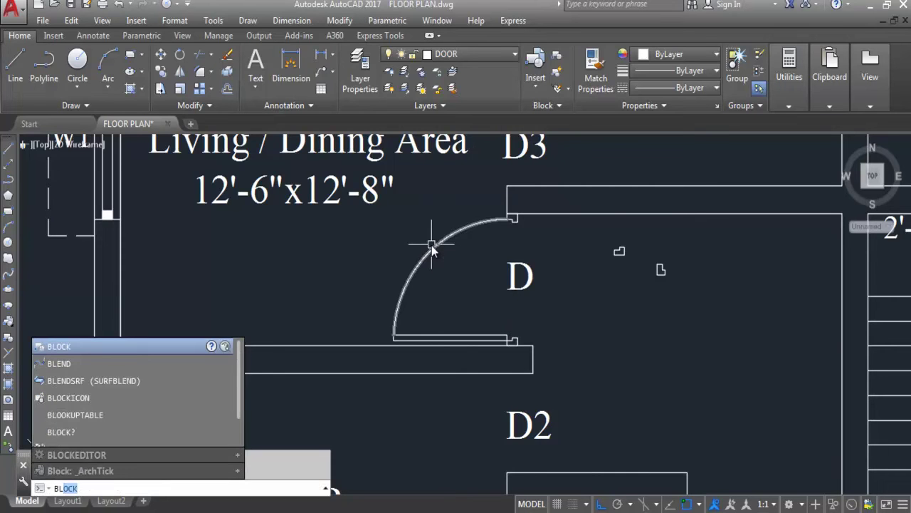
key(Return)
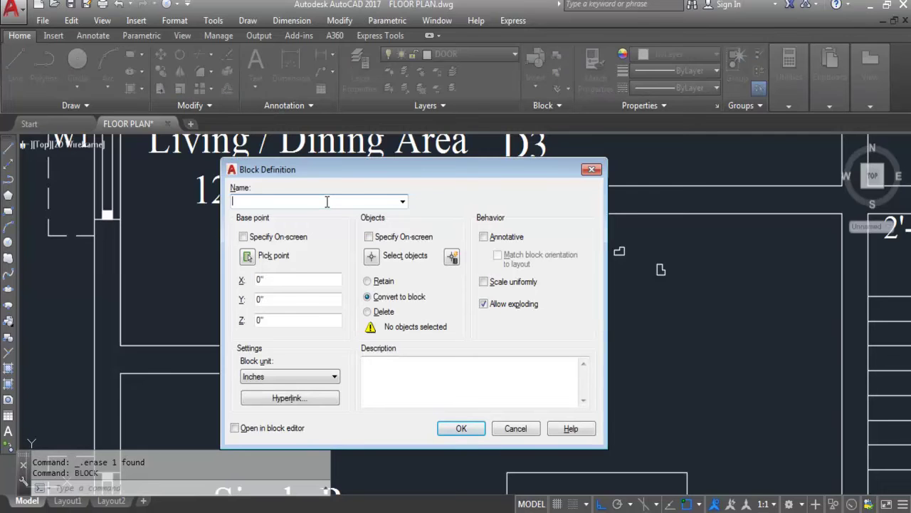
text(D1)
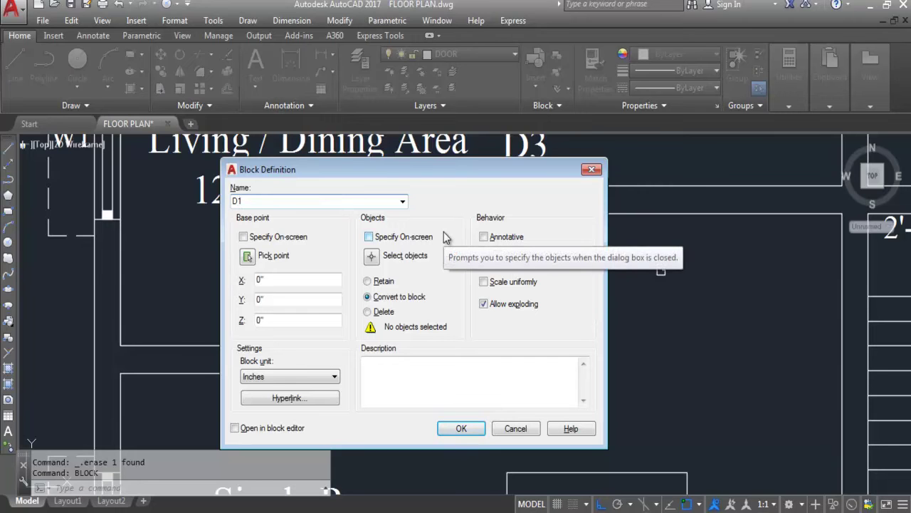
Select the swing arc, door leaf, lower jamb and upper jamb as D1's objects.
click(371, 255)
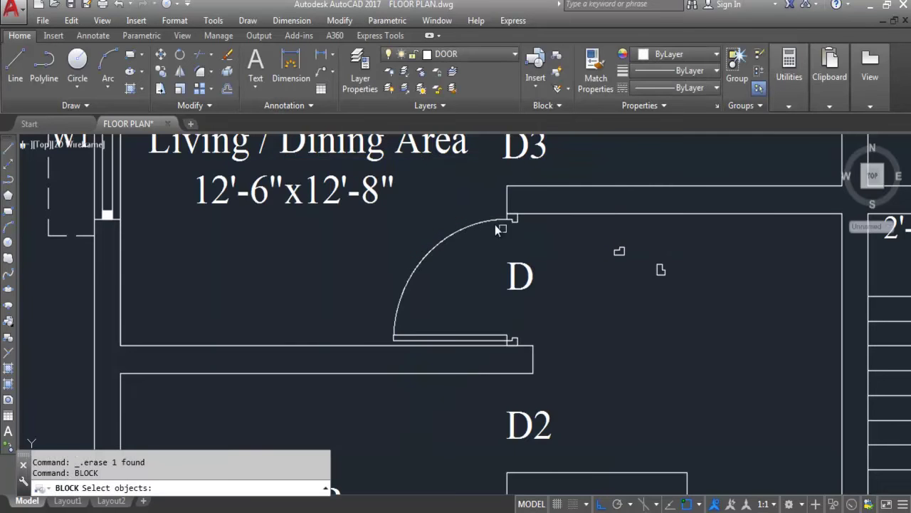
click(475, 228)
click(499, 341)
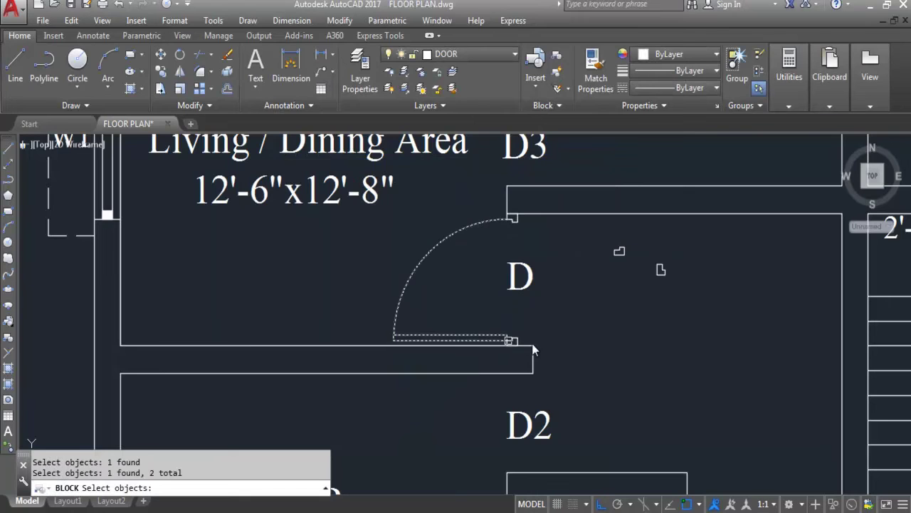
scroll(498, 341, up, 4)
click(514, 341)
scroll(534, 306, down, 5)
scroll(533, 253, up, 4)
click(533, 263)
scroll(514, 231, down, 3)
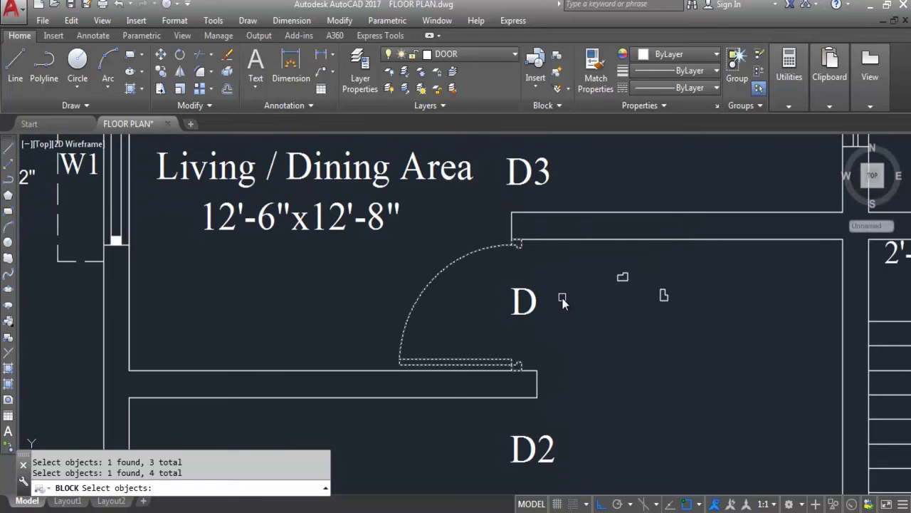
key(Return)
Confirm D1, redefining the existing block, and clear the selection.
click(461, 428)
click(463, 251)
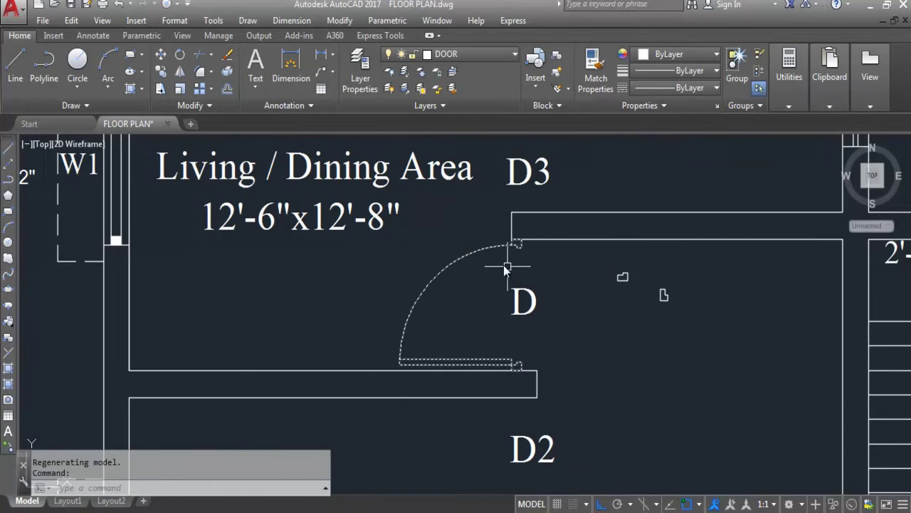
scroll(475, 251, down, 2)
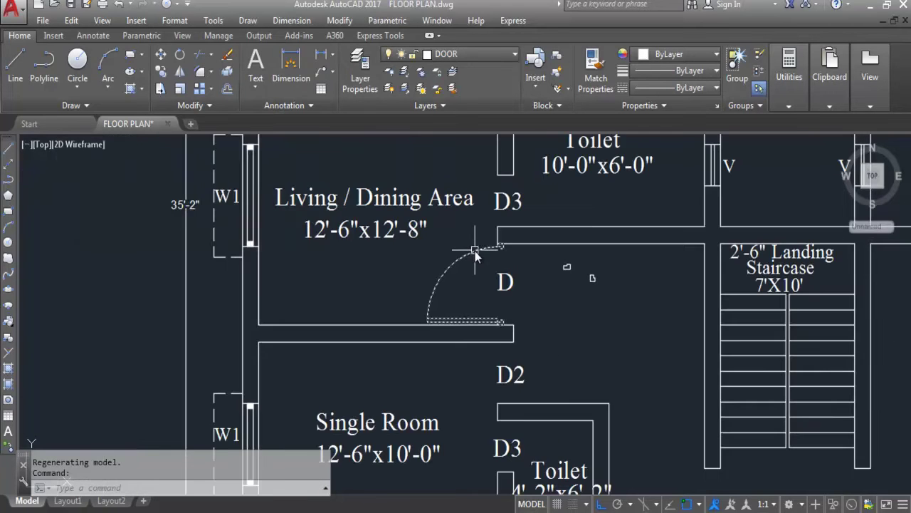
key(Escape)
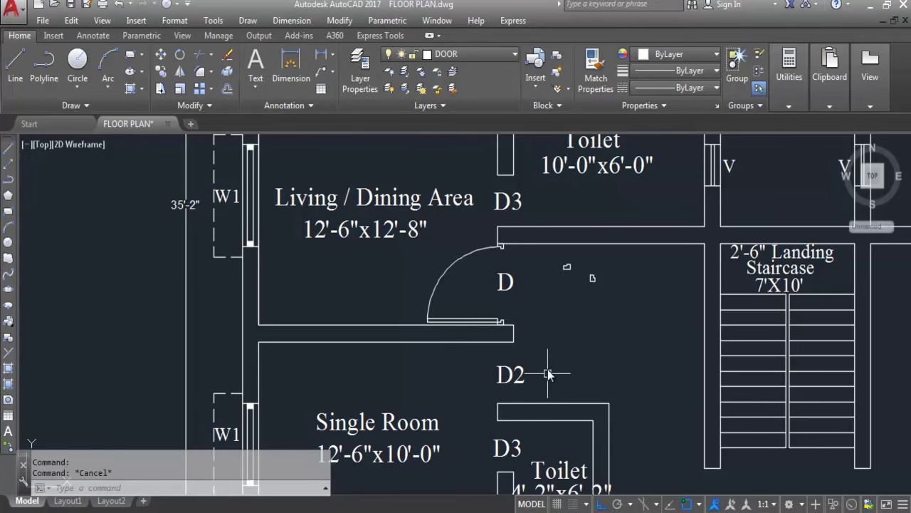
Start a circle command and cancel it.
scroll(500, 324, up, 2)
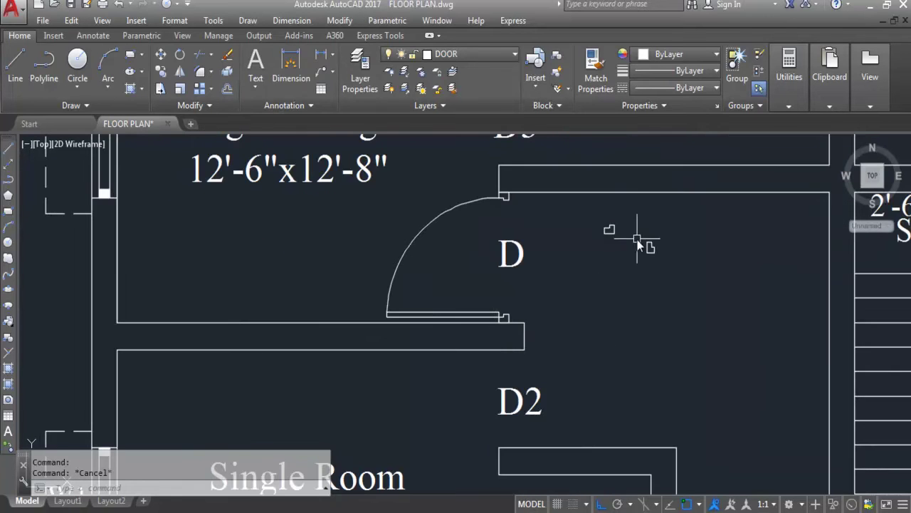
scroll(615, 231, down, 2)
scroll(616, 246, up, 4)
text(c)
key(Return)
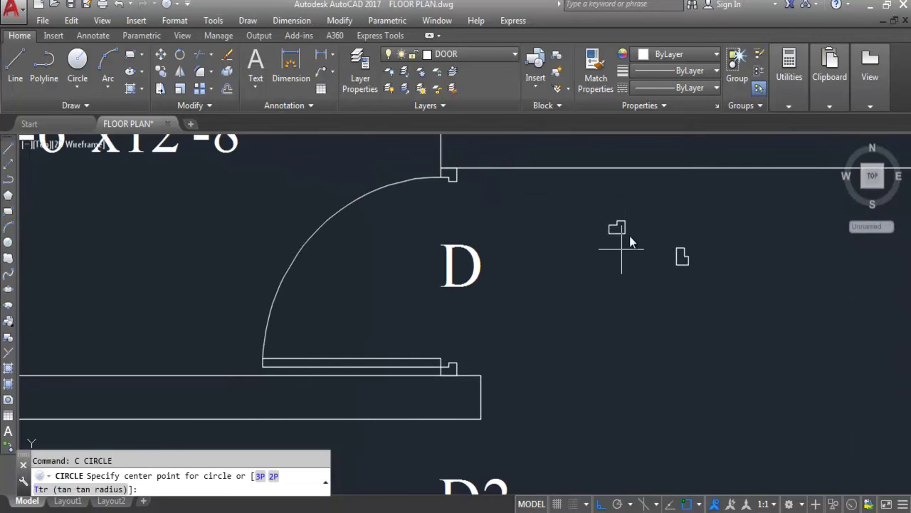
key(Escape)
Copy the door frame corner piece from door D to beside the D2 label, Ortho off.
text(co)
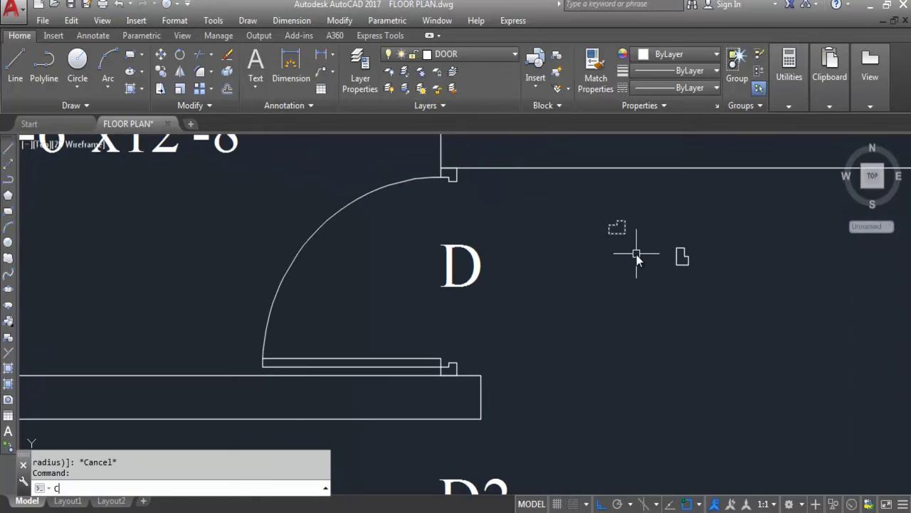
key(Return)
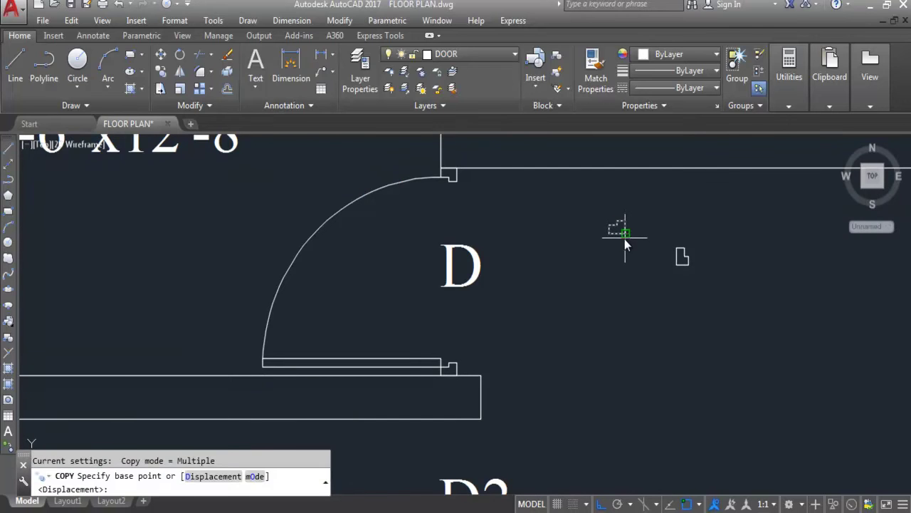
click(625, 239)
scroll(621, 166, down, 2)
key(F8)
scroll(582, 198, down, 2)
scroll(539, 284, up, 2)
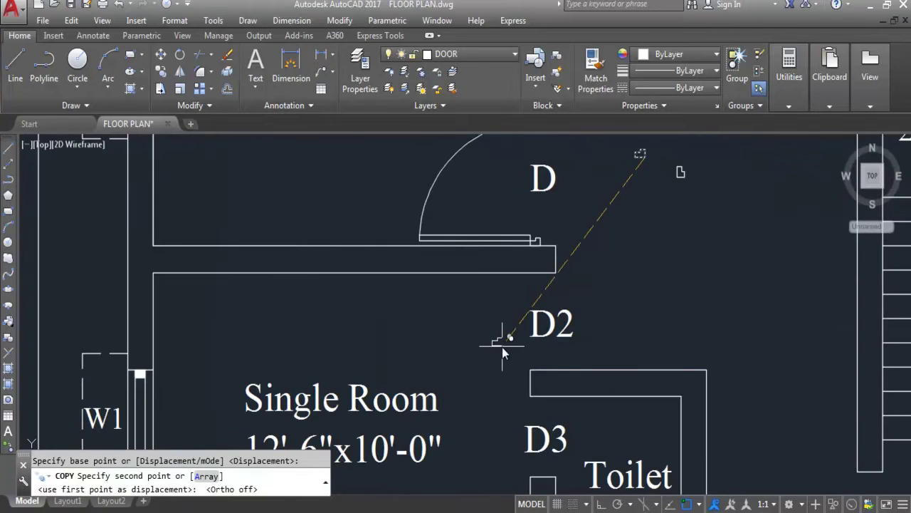
click(502, 333)
key(Escape)
scroll(570, 313, down, 2)
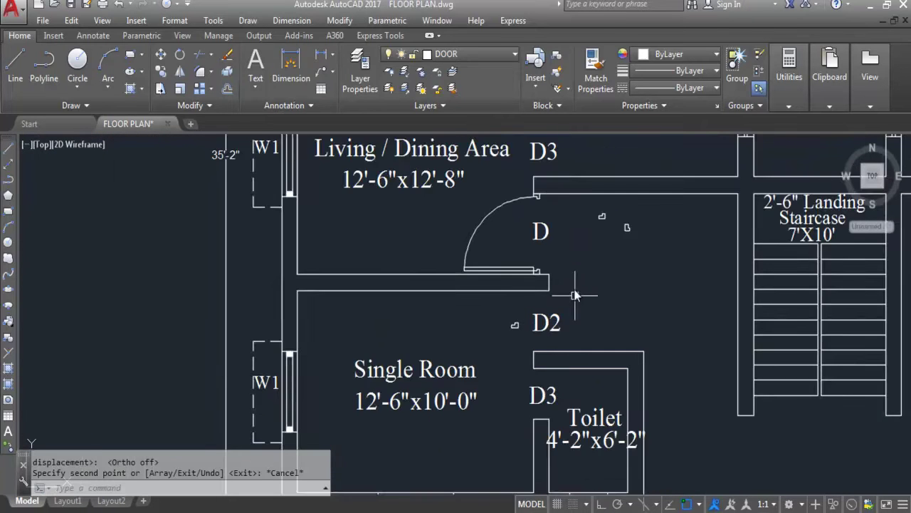
scroll(569, 295, up, 2)
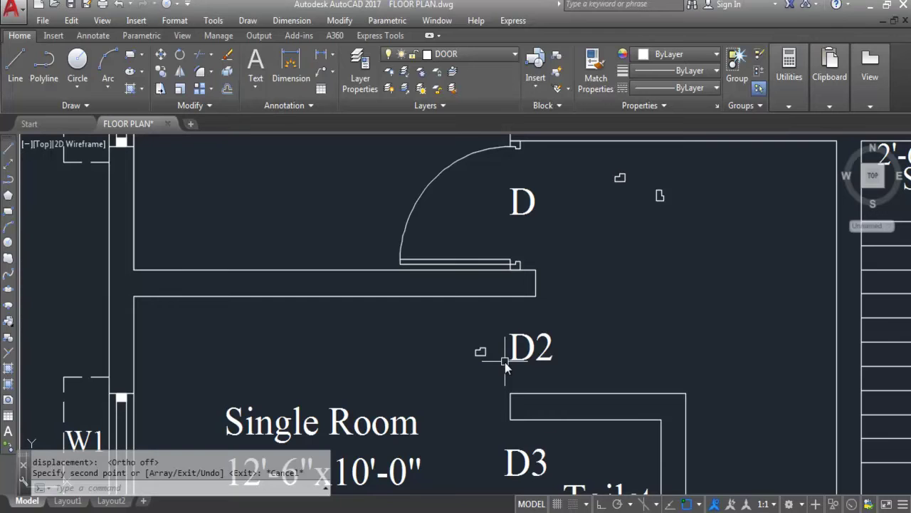
Move the copied frame piece onto the toilet wall corner of the D2 opening.
click(486, 367)
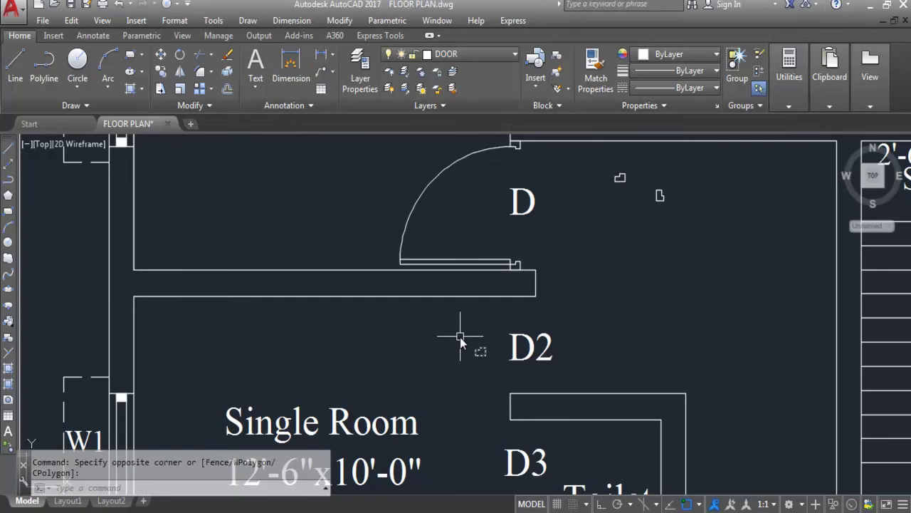
click(460, 337)
text(M)
key(Return)
scroll(490, 377, up, 6)
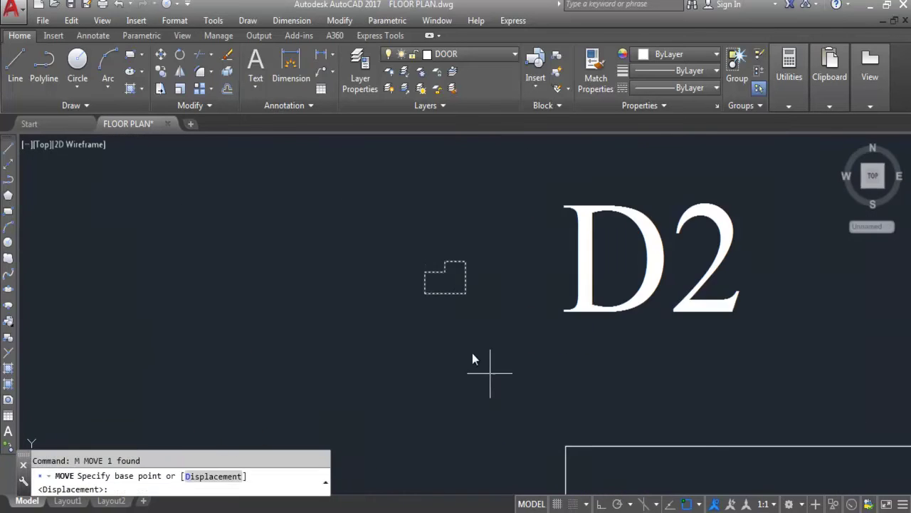
click(425, 293)
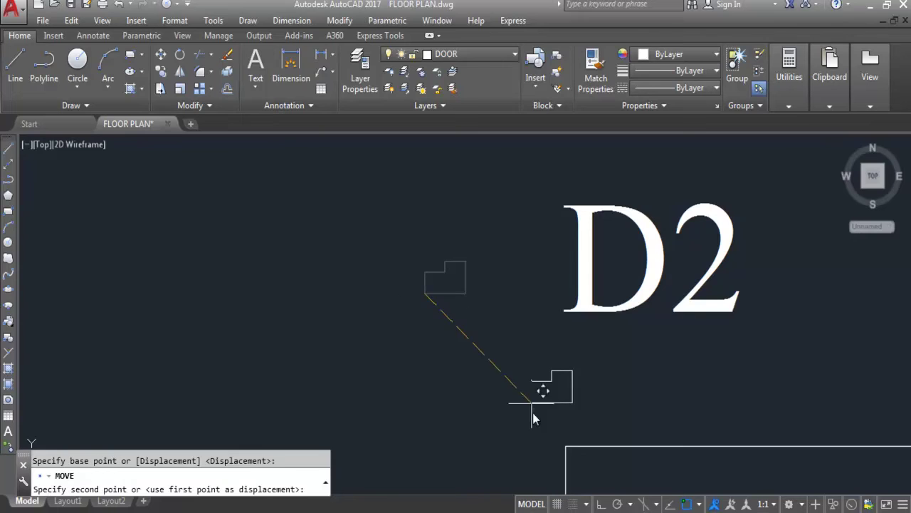
click(566, 447)
scroll(474, 279, down, 4)
scroll(514, 336, down, 2)
scroll(516, 339, up, 2)
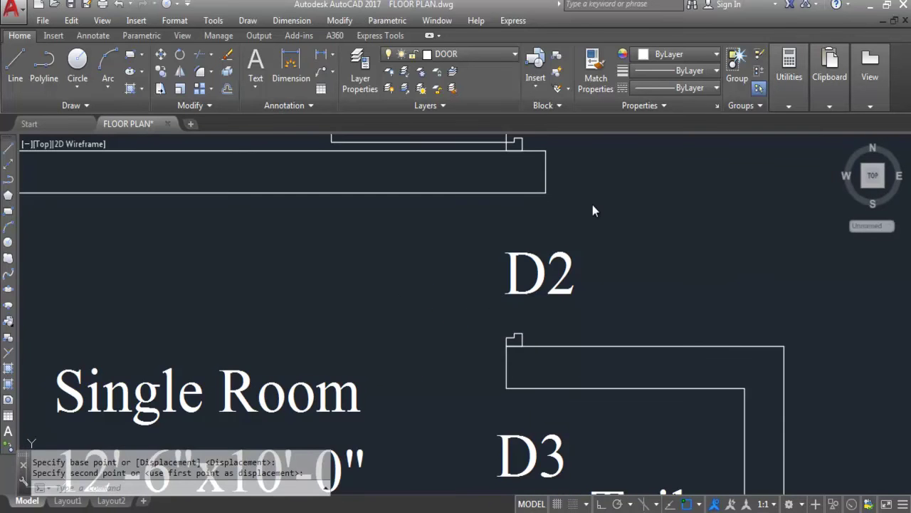
Mirror the frame piece across a horizontal line through its corner, keeping the original.
click(507, 342)
text(M)
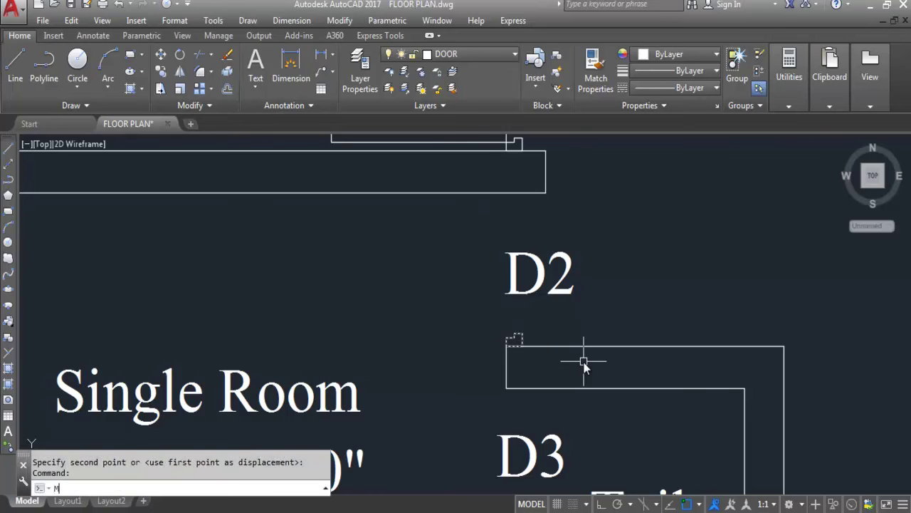
text(I)
key(Return)
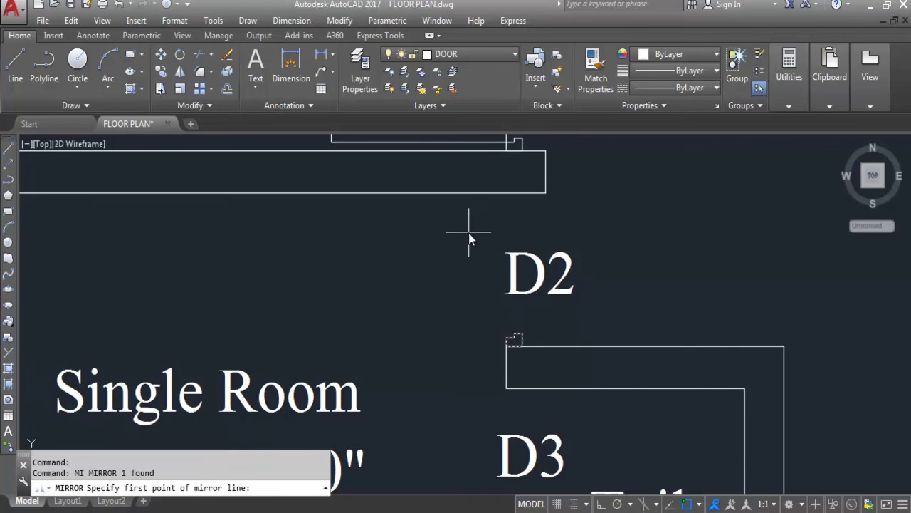
click(469, 233)
scroll(698, 237, down, 4)
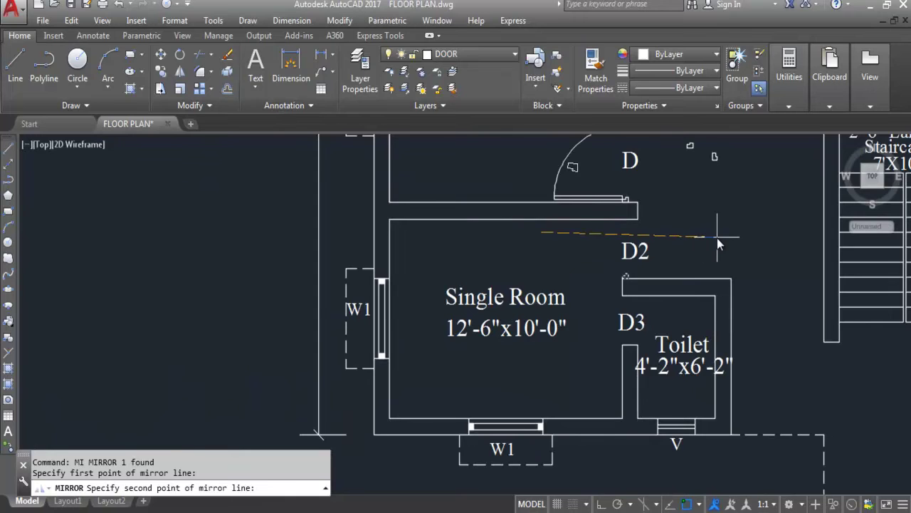
scroll(716, 238, up, 2)
key(Escape)
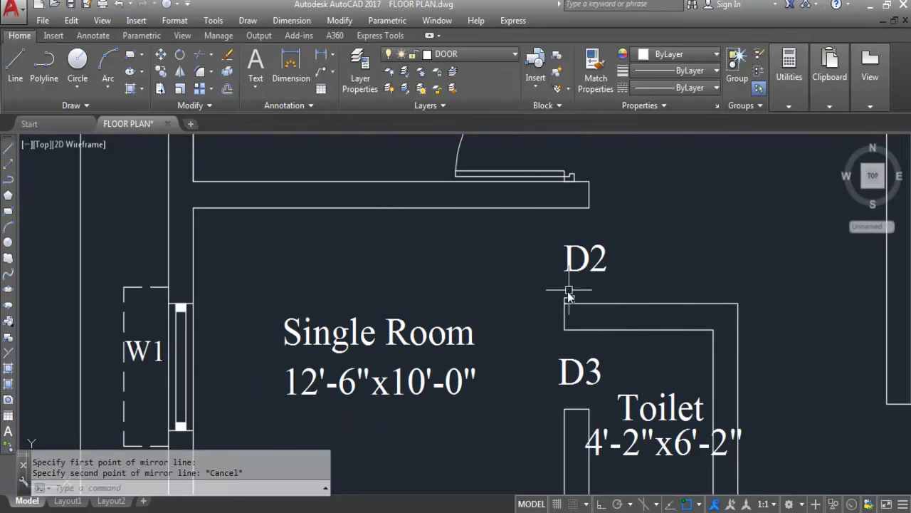
text(mi)
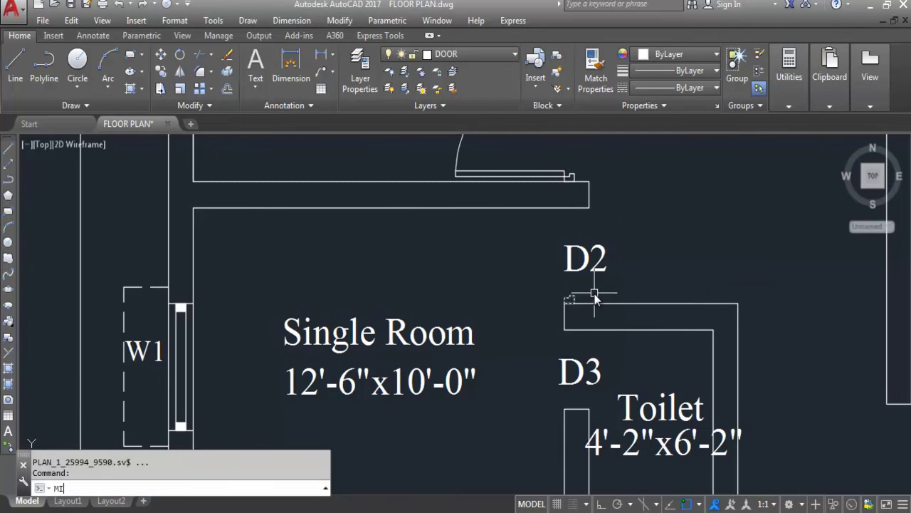
key(Return)
click(544, 277)
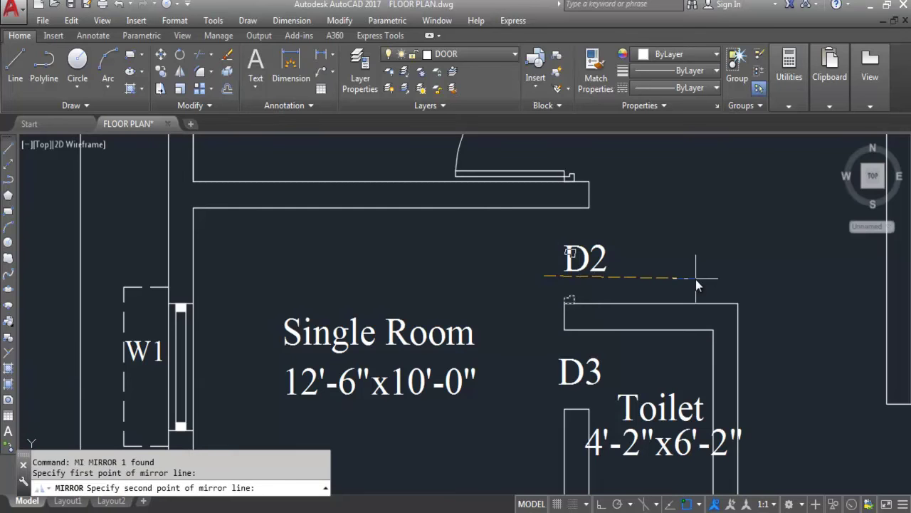
key(F8)
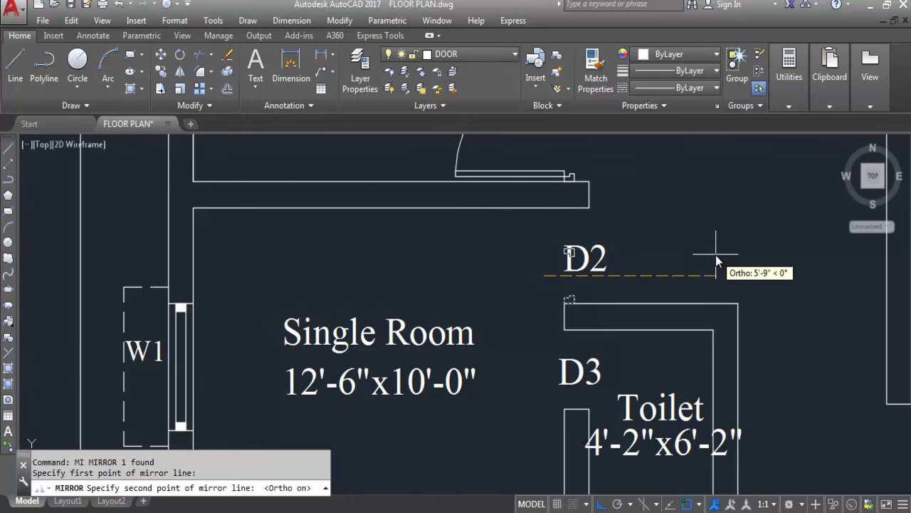
click(715, 255)
key(Return)
scroll(584, 242, up, 6)
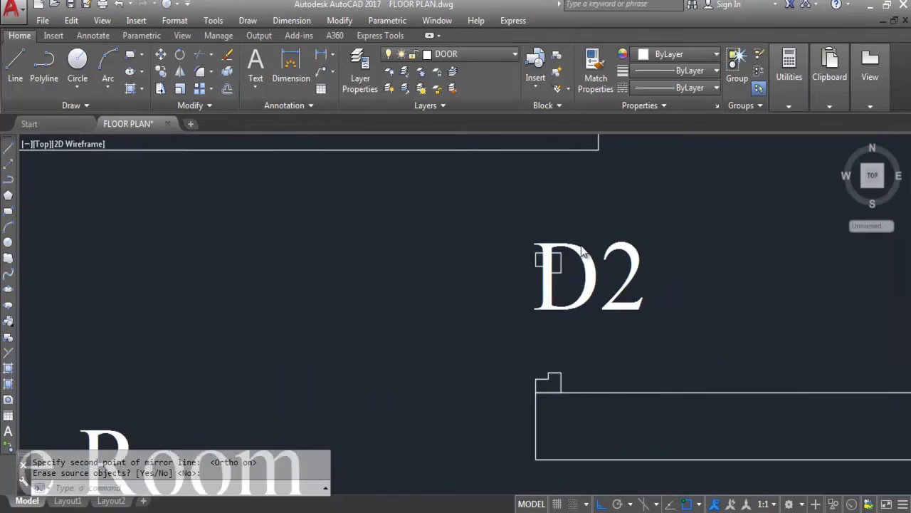
Move the mirrored frame piece slightly downward.
text(m)
key(Return)
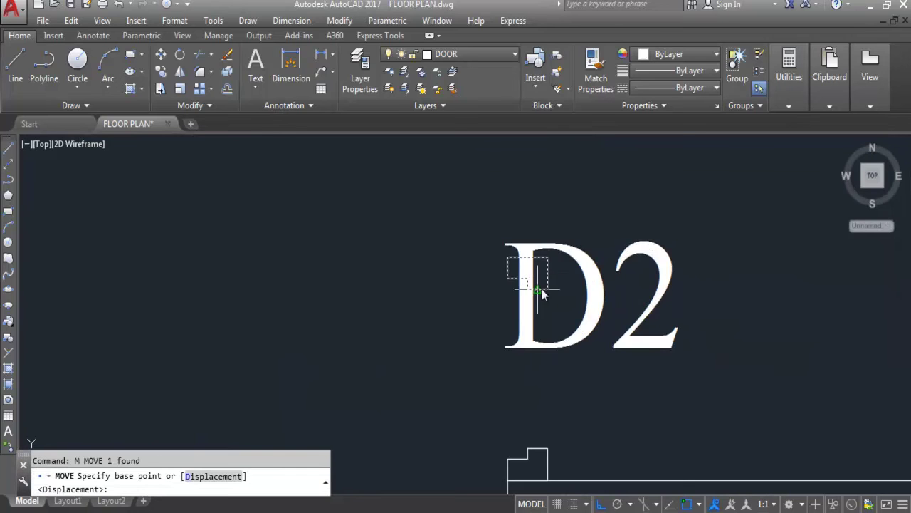
click(563, 288)
scroll(577, 260, down, 3)
scroll(579, 297, up, 5)
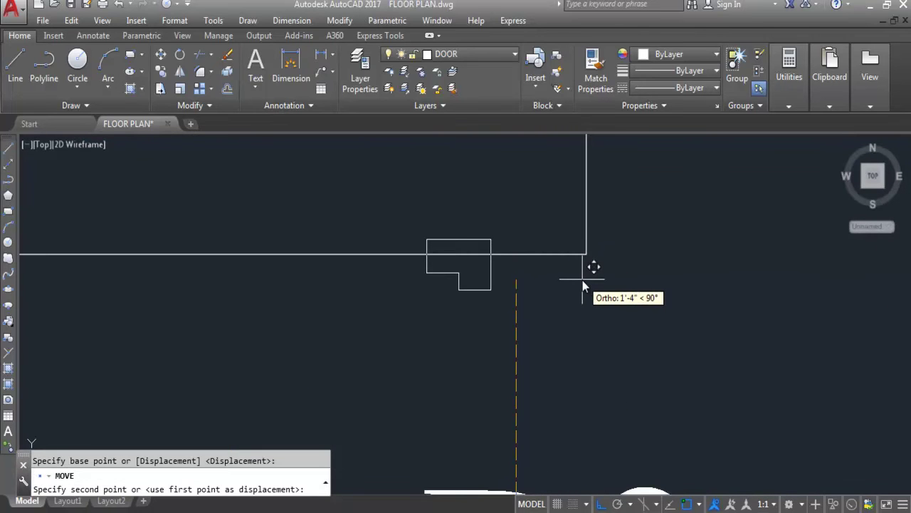
click(582, 284)
Fit the mirrored frame piece onto the wall line under the upper wall corner.
click(499, 279)
text(m)
key(Return)
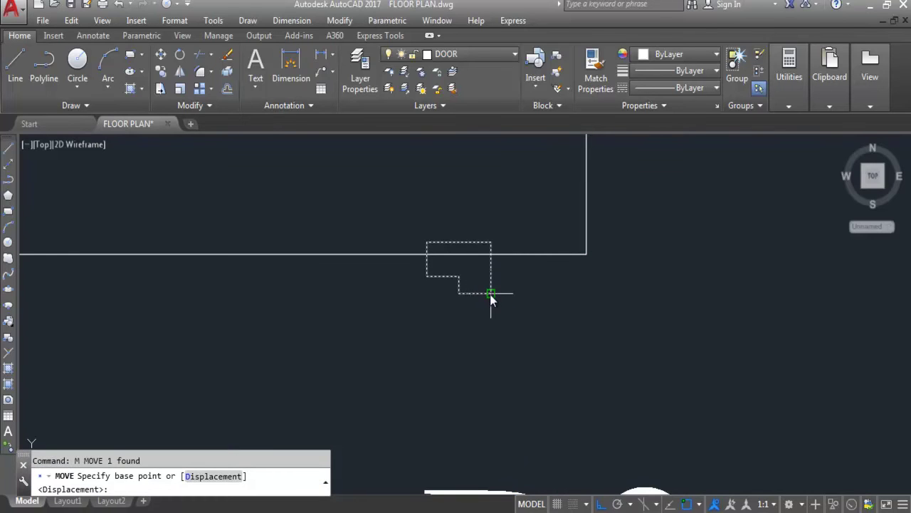
click(491, 293)
click(493, 253)
scroll(482, 212, down, 3)
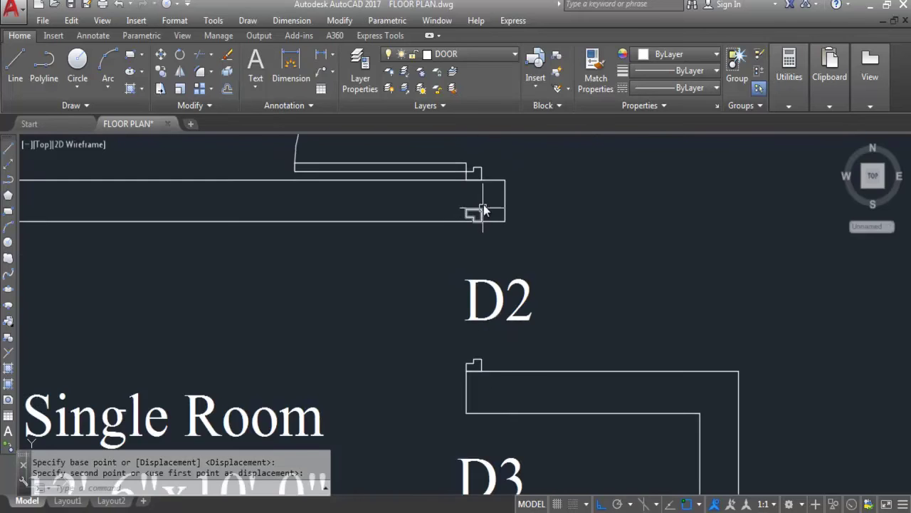
text(m)
key(Return)
scroll(483, 217, up, 2)
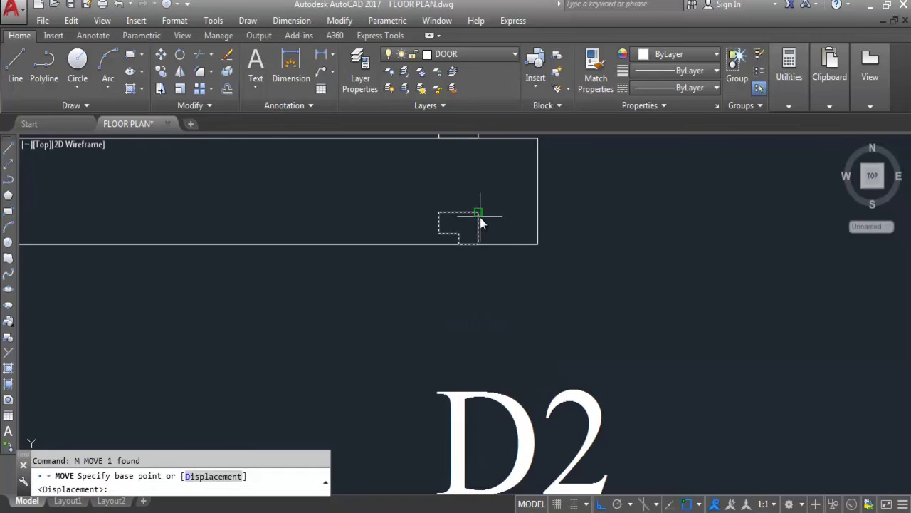
click(477, 243)
click(478, 243)
scroll(588, 274, down, 3)
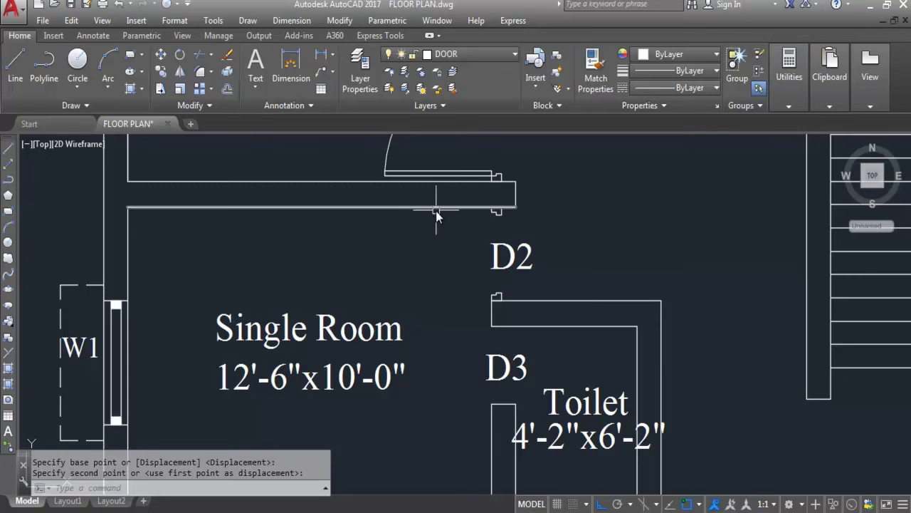
scroll(494, 234, up, 3)
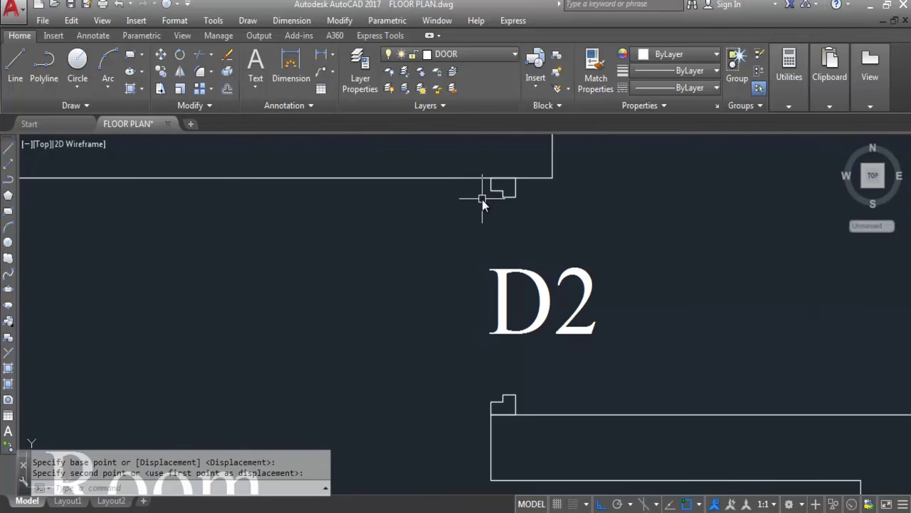
Draw a thin door-leaf rectangle between the upper and lower D2 frames with REC.
text(R)
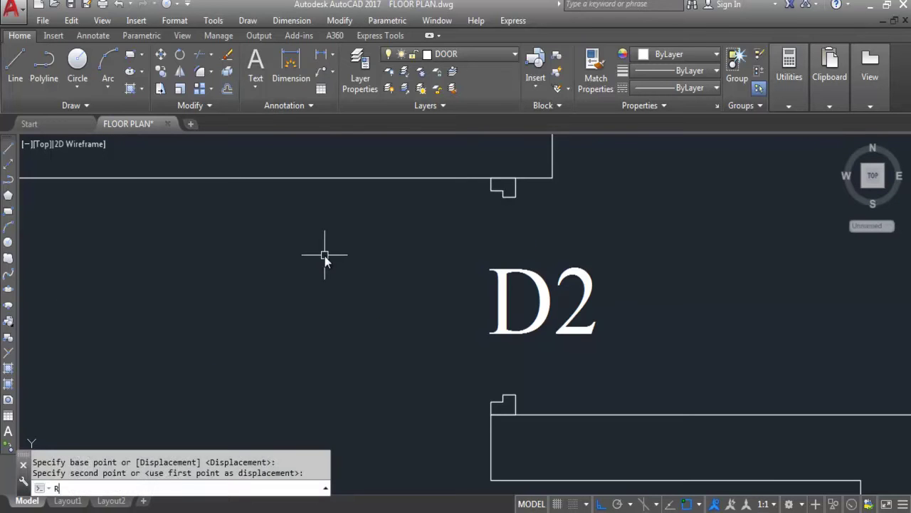
text(EC)
key(Return)
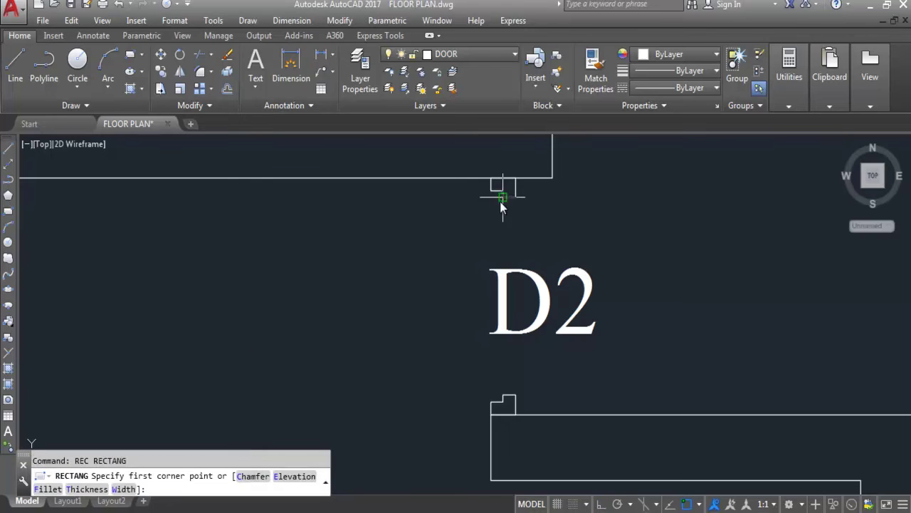
click(491, 192)
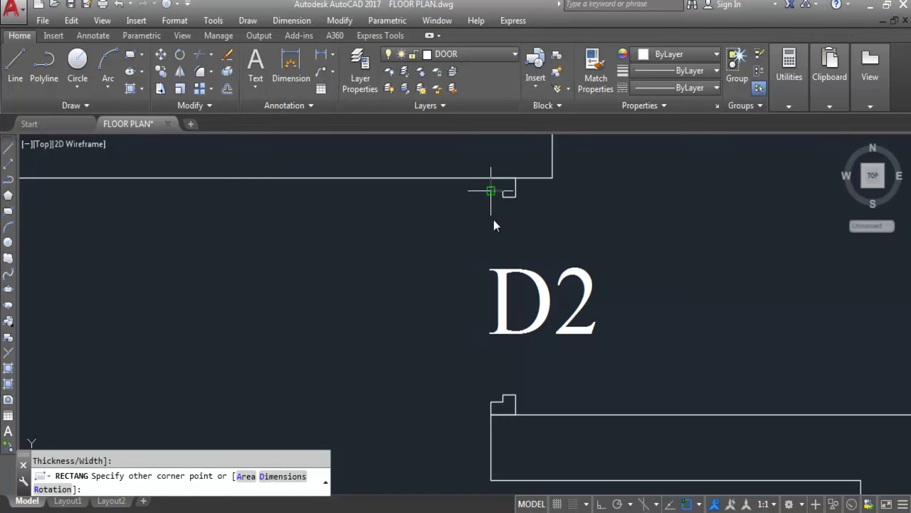
click(503, 407)
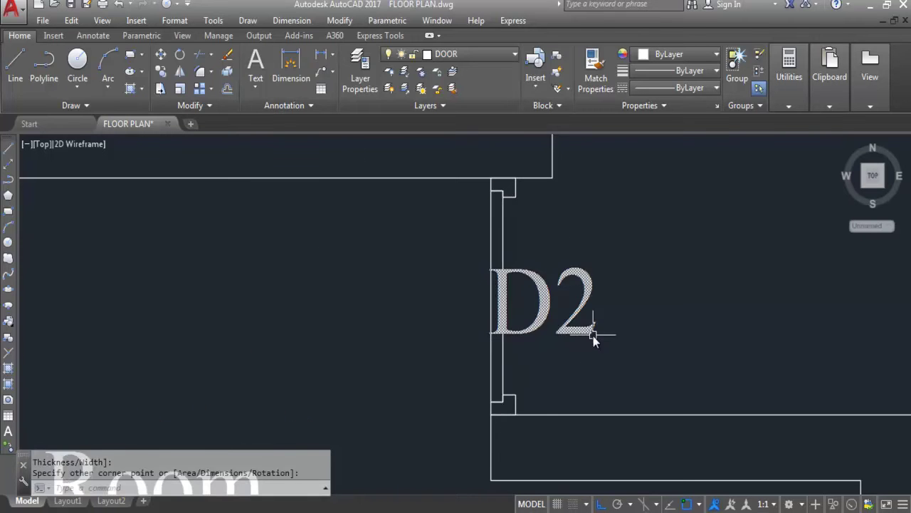
scroll(591, 339, down, 3)
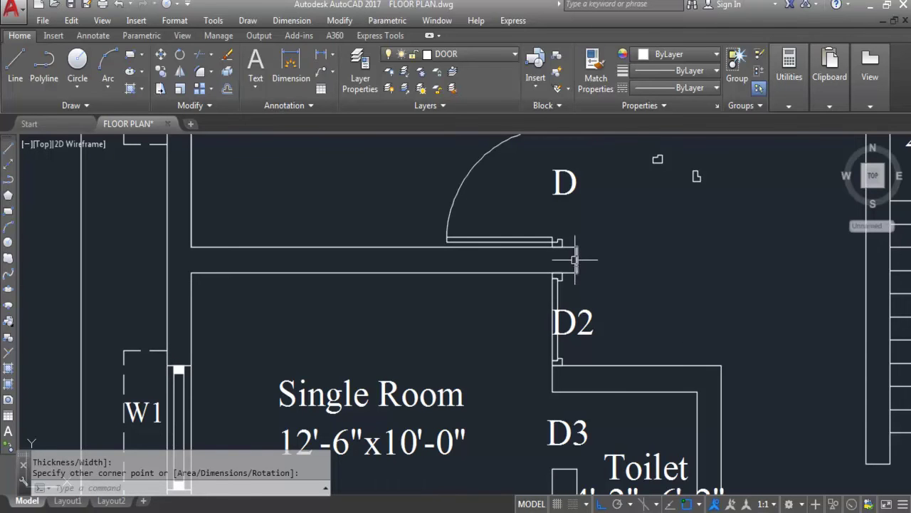
scroll(573, 267, up, 4)
Rotate the leaf 270° about its hinge corner so it lies along the upper wall.
click(532, 303)
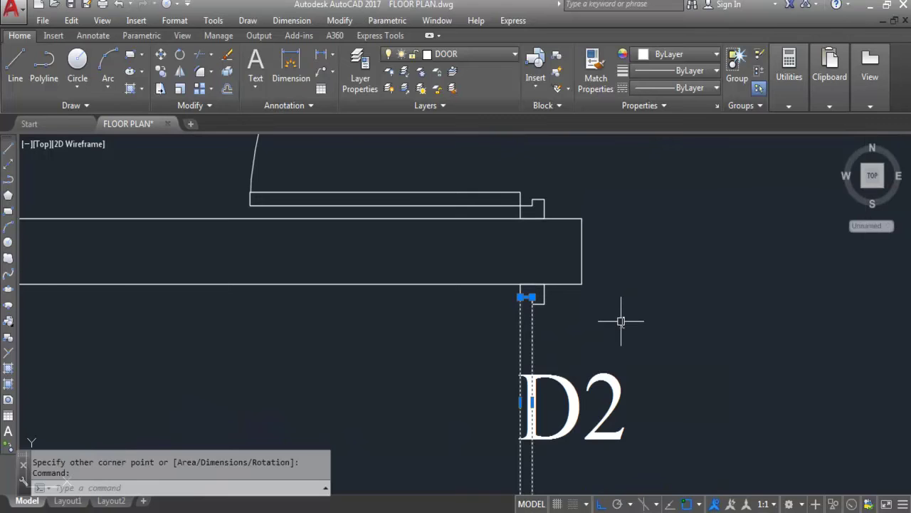
text(ro)
key(Return)
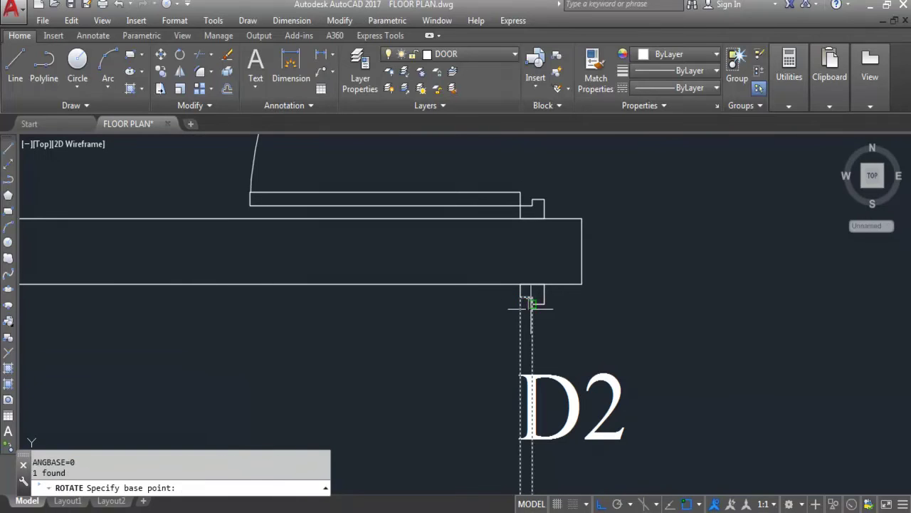
click(521, 297)
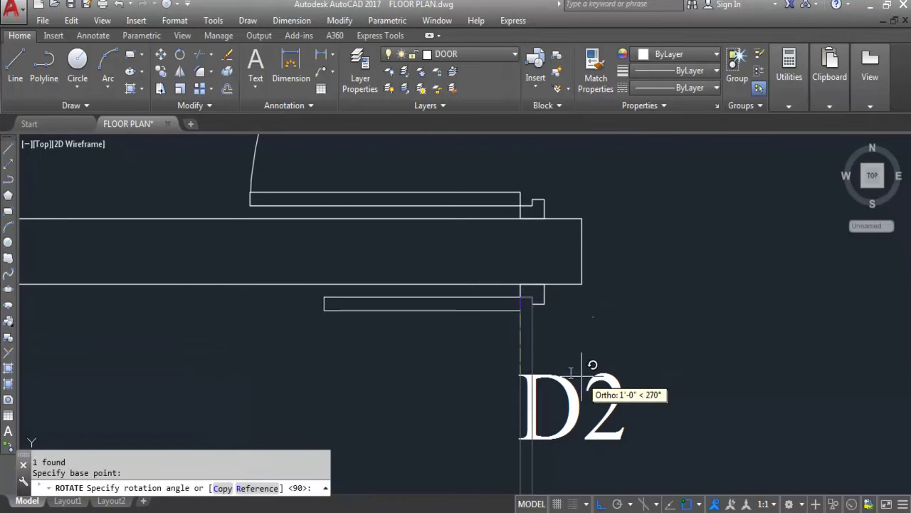
click(563, 345)
scroll(553, 340, down, 3)
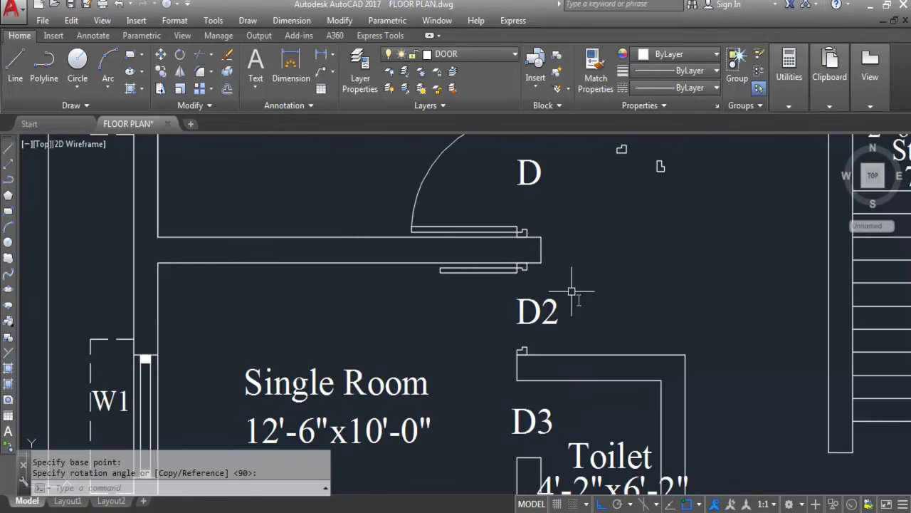
scroll(504, 278, up, 2)
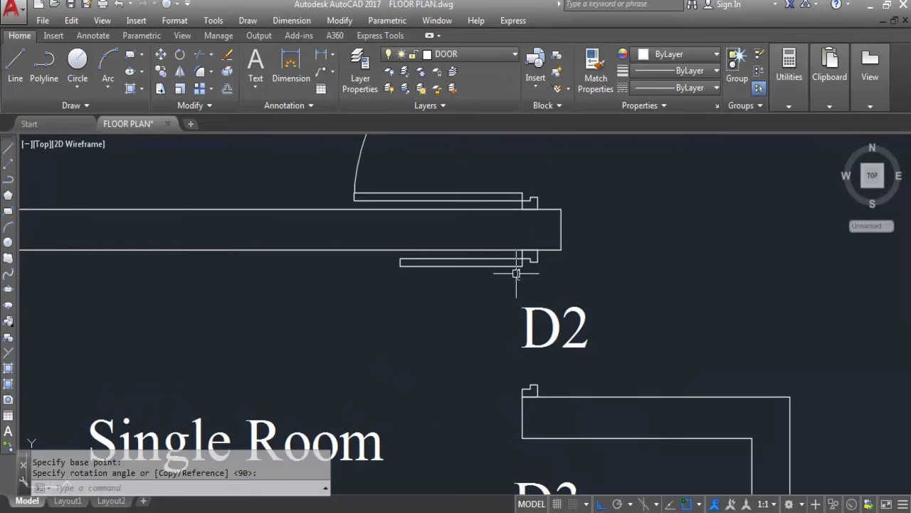
Draw a circle centred on the D2 leaf corner with the leaf length as radius.
click(10, 243)
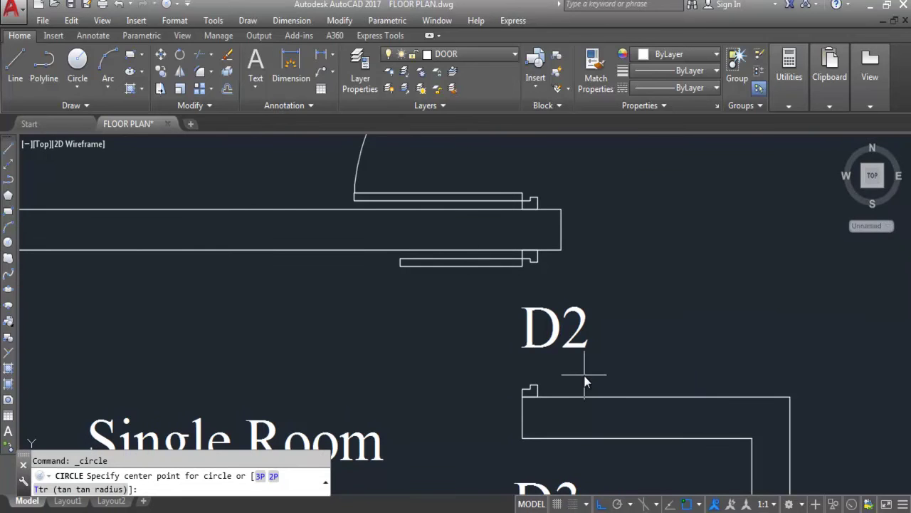
scroll(530, 265, up, 3)
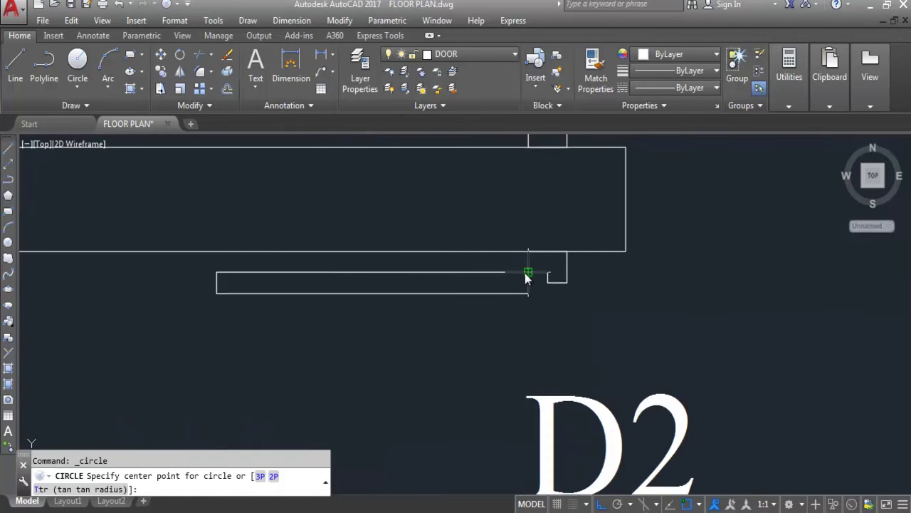
click(528, 274)
scroll(523, 306, down, 2)
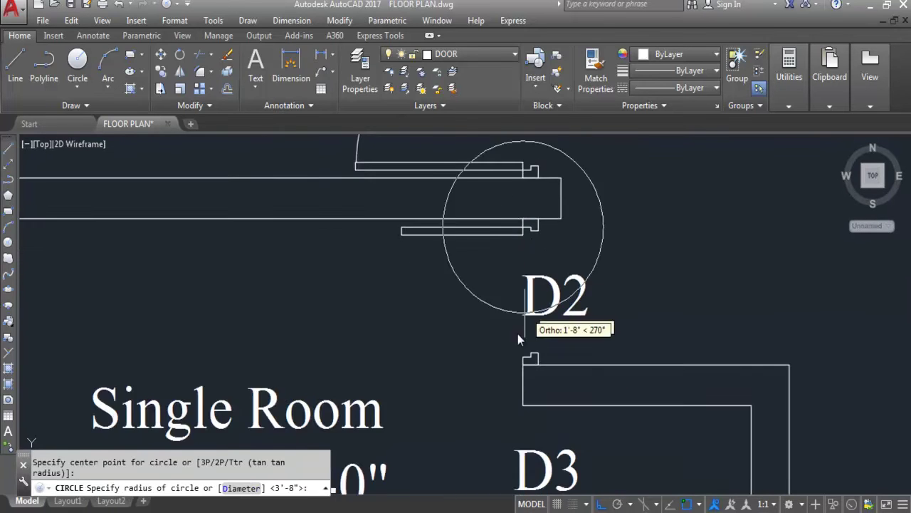
click(523, 371)
scroll(498, 256, down, 4)
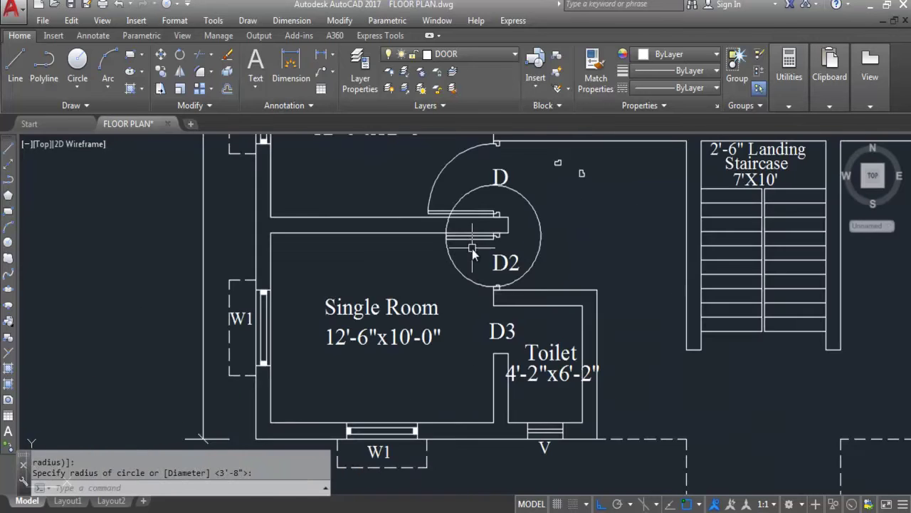
scroll(472, 248, up, 5)
Trim the unwanted portion of the D2 circle with TR.
text(T)
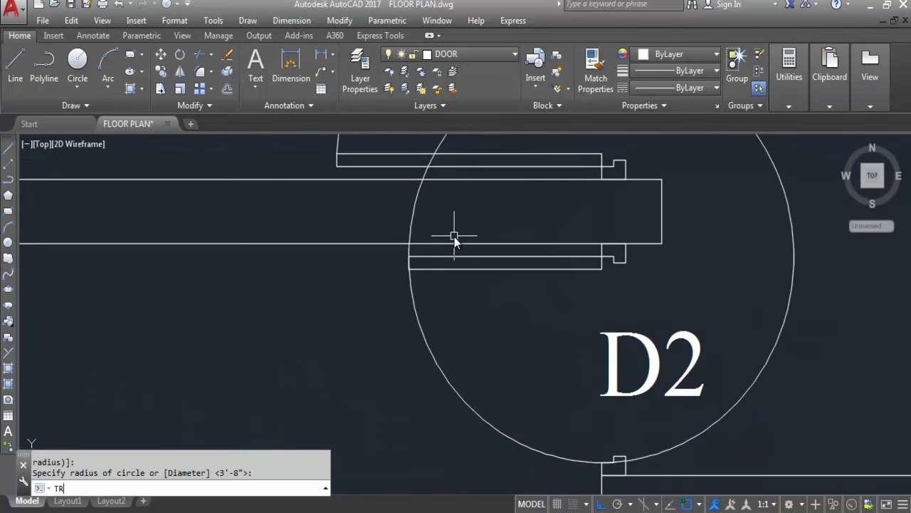
text(R)
key(Return)
key(Return)
scroll(402, 267, up, 3)
scroll(402, 266, up, 4)
scroll(377, 245, down, 8)
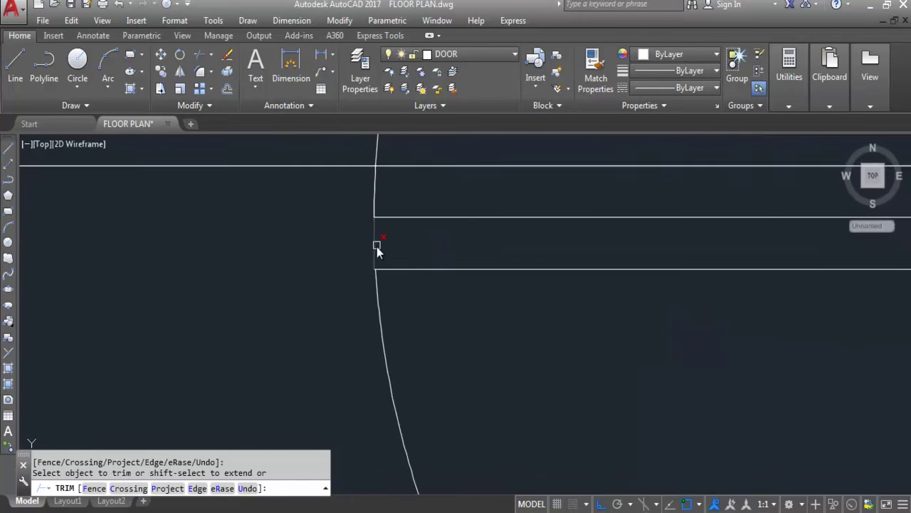
scroll(501, 353, up, 8)
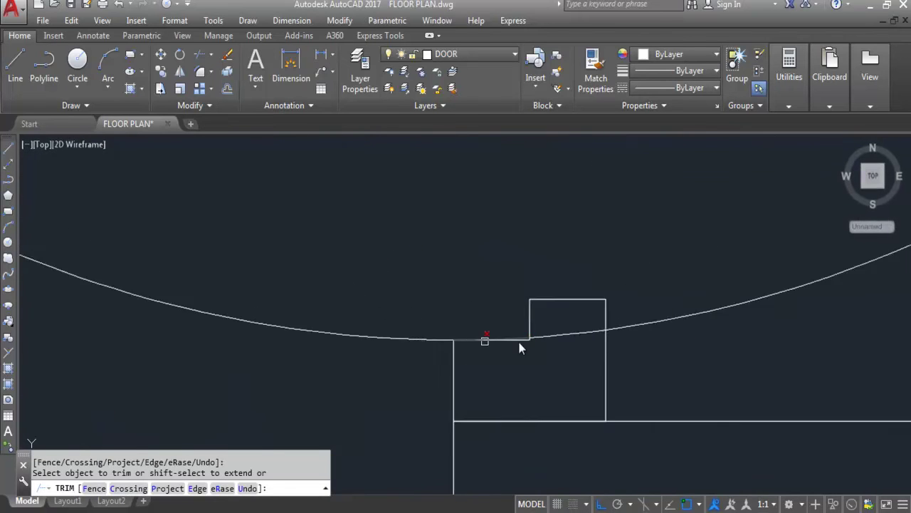
scroll(500, 337, down, 3)
Erase the leftover circle piece, leaving the quarter swing arc.
key(Escape)
click(491, 306)
scroll(498, 306, down, 5)
key(Delete)
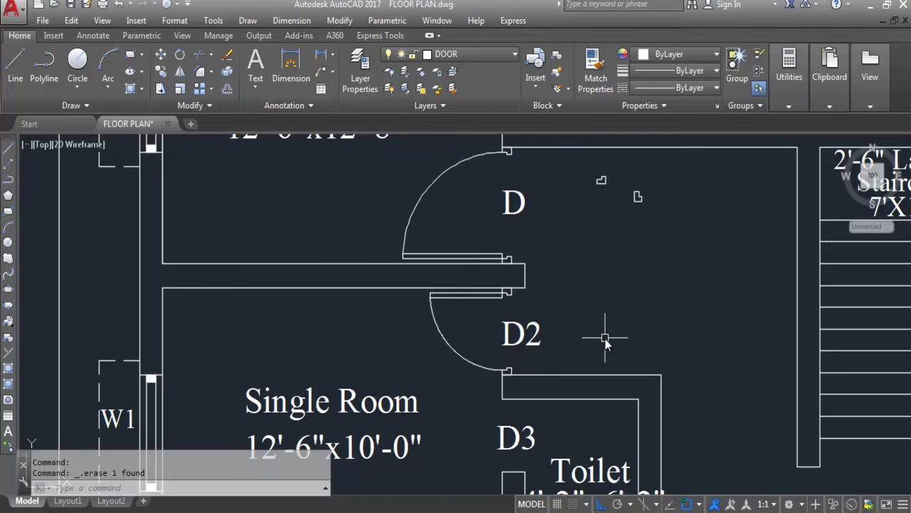
Define block D2 from the D2 door's frames, leaf and swing arc, redefining the existing D2 block.
text(BLOCK)
key(Return)
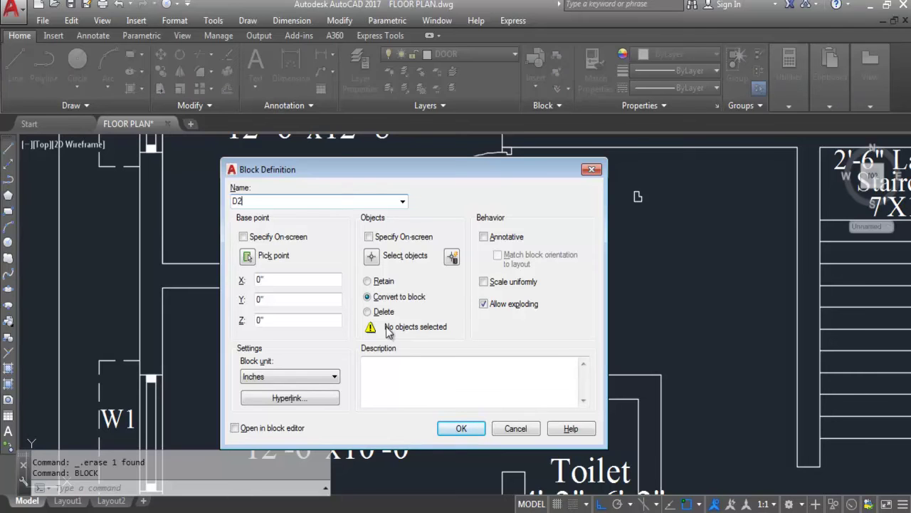
click(386, 258)
click(463, 295)
click(512, 296)
click(454, 342)
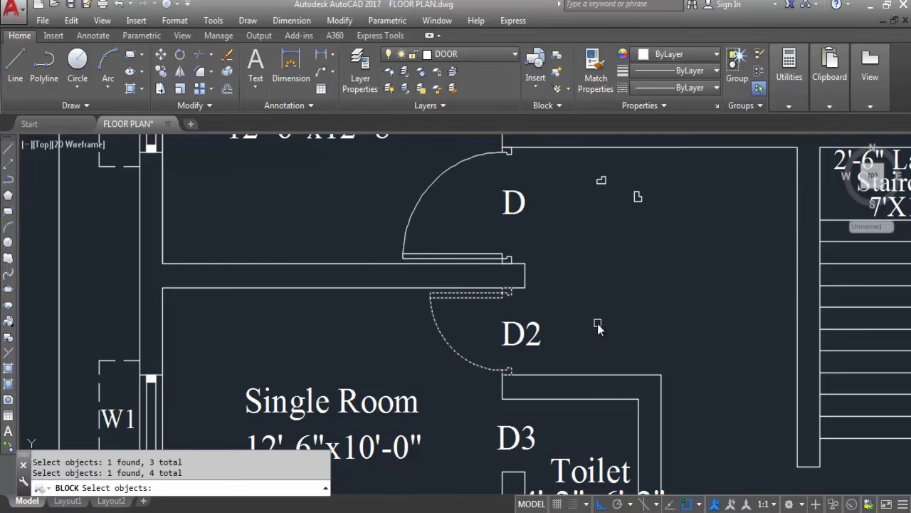
key(Return)
click(472, 428)
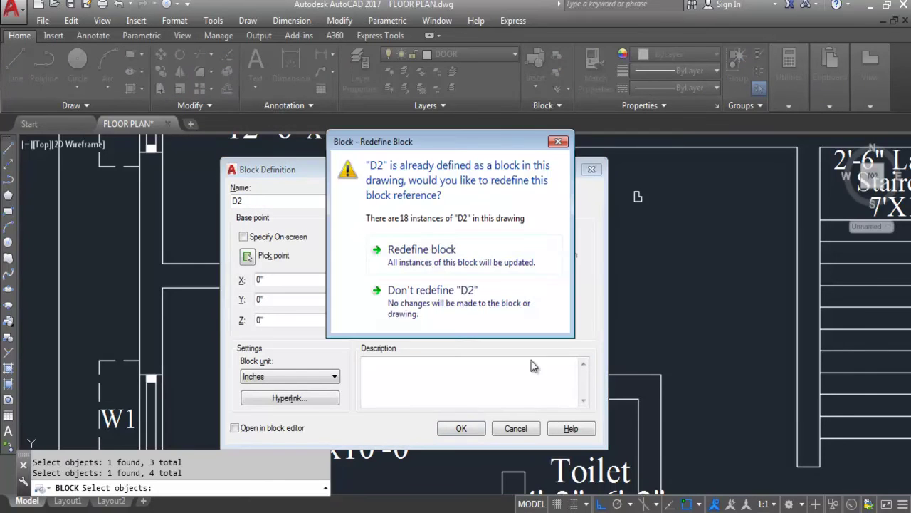
click(448, 251)
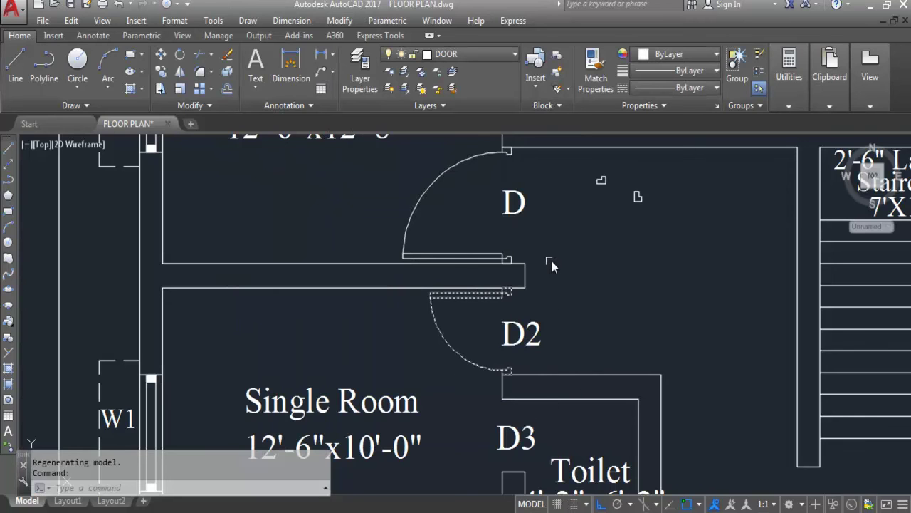
key(Escape)
scroll(493, 261, down, 2)
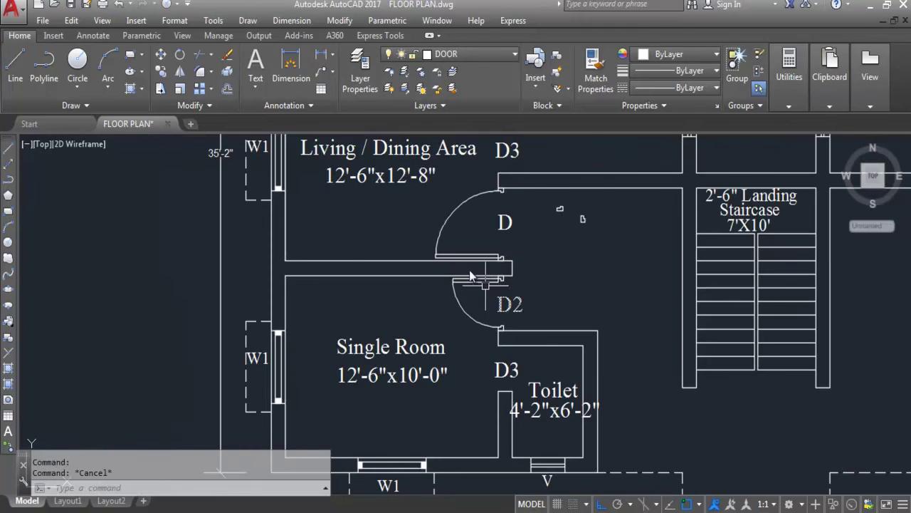
Copy a frame piece from door D with a base point and paste it near the D3 opening.
scroll(455, 262, down, 2)
scroll(541, 343, up, 4)
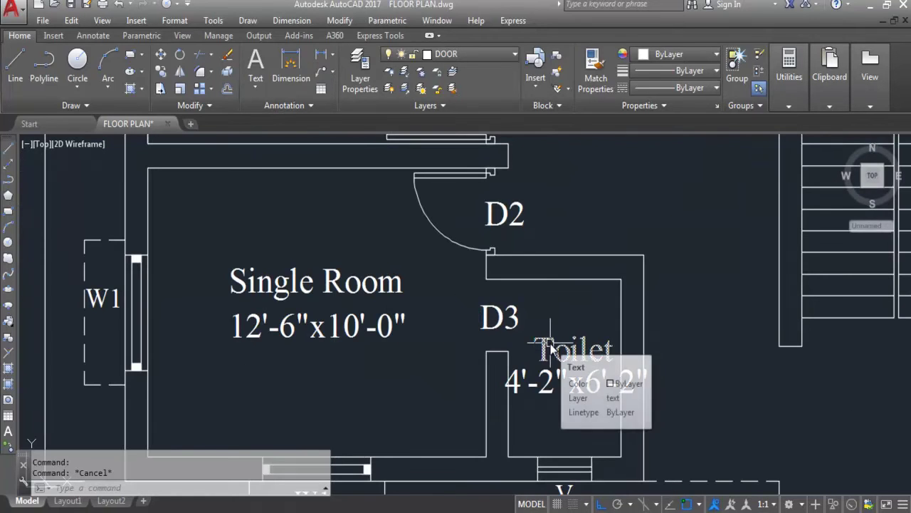
scroll(543, 336, down, 2)
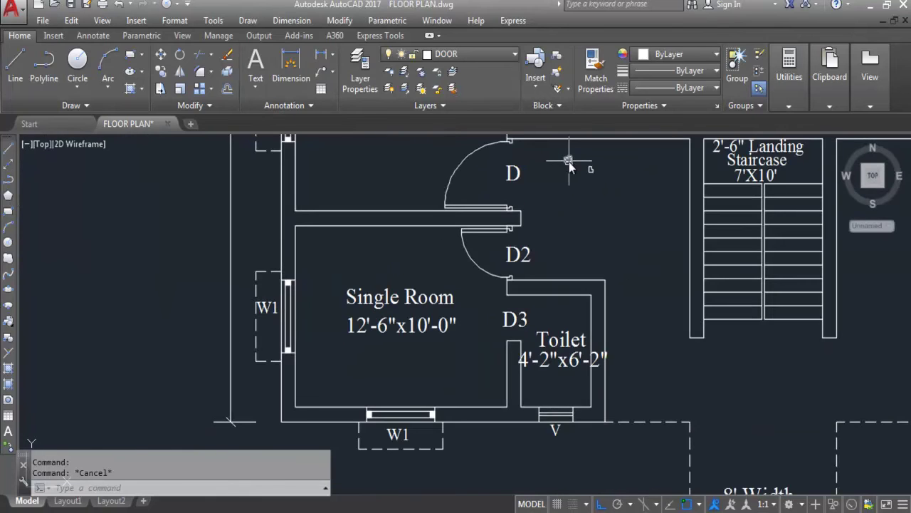
key(Escape)
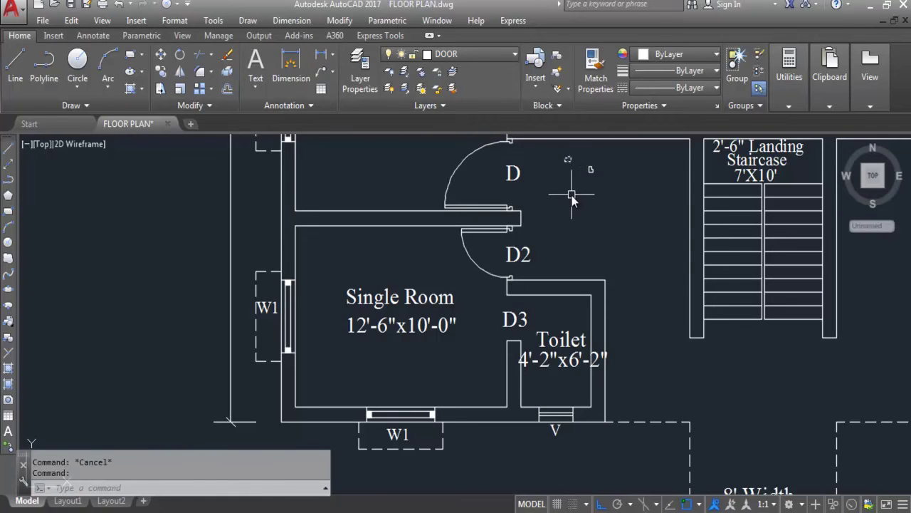
text(c)
key(Return)
scroll(568, 160, up, 3)
key(Escape)
click(564, 188)
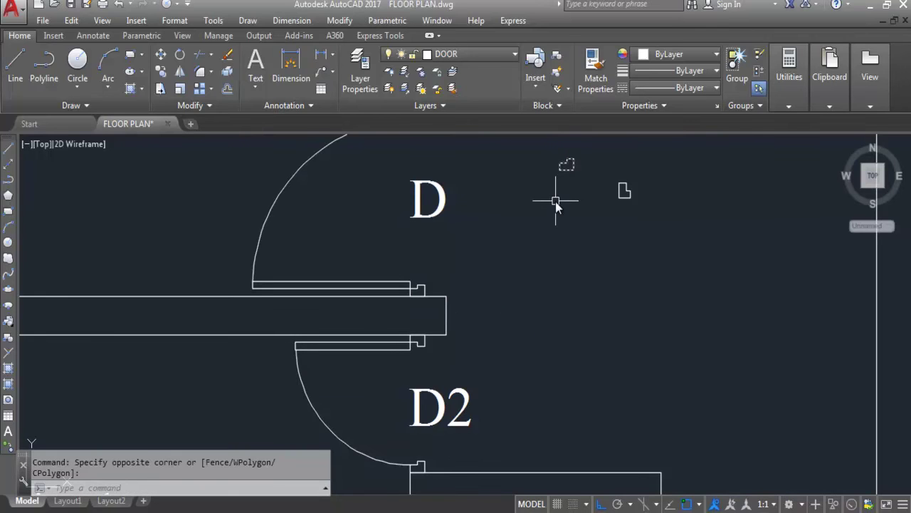
click(556, 201)
key(ctrl+shift+c)
click(572, 168)
key(ctrl+v)
scroll(556, 213, down, 3)
scroll(509, 295, up, 5)
click(411, 345)
scroll(427, 341, down, 4)
scroll(473, 348, up, 4)
scroll(456, 346, down, 2)
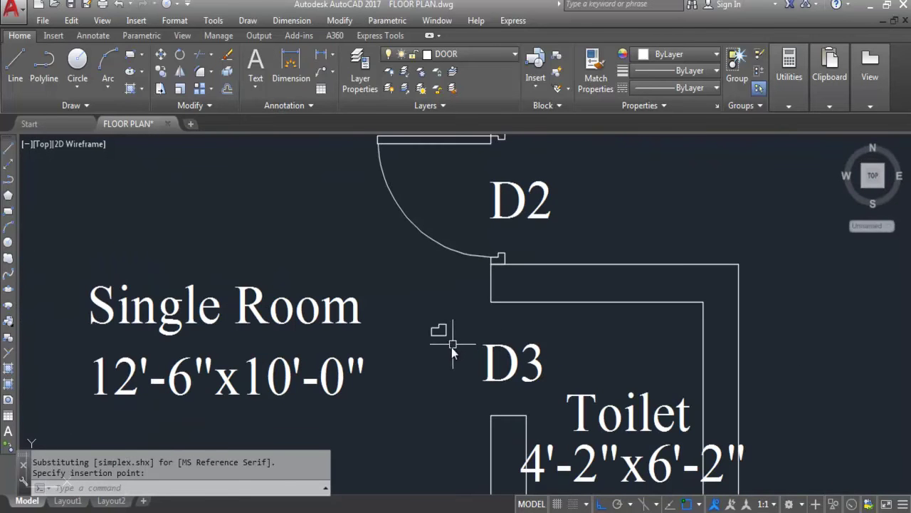
Rotate the pasted frame to face the D3 opening and move it onto the upper wall end.
click(450, 341)
click(418, 313)
text(RO)
key(Return)
click(447, 336)
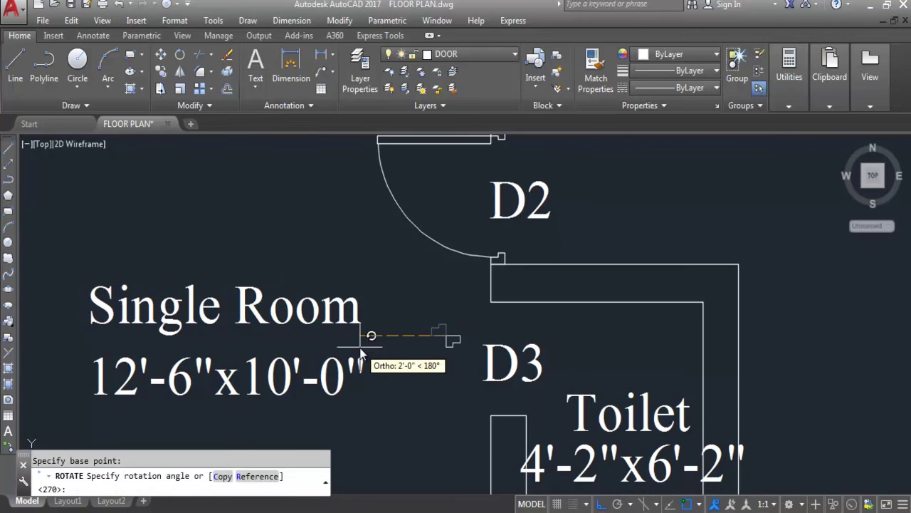
click(378, 352)
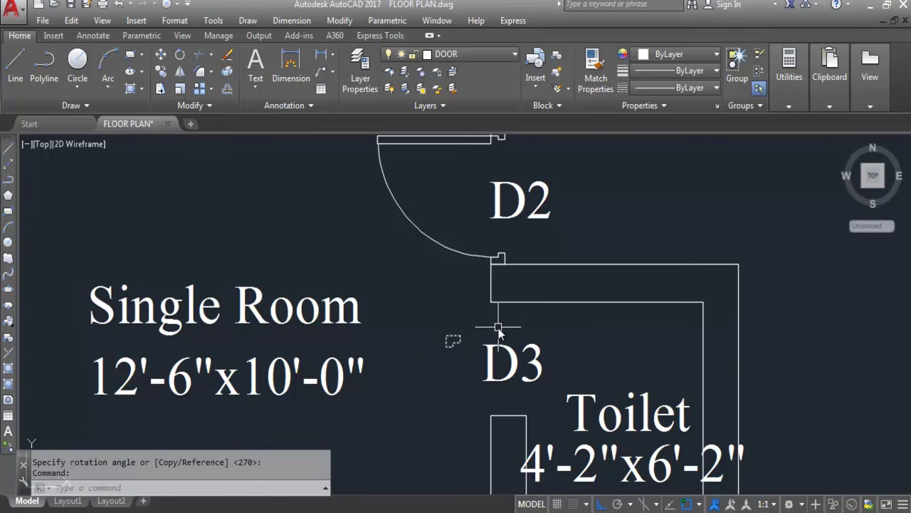
text(m)
key(Return)
click(445, 336)
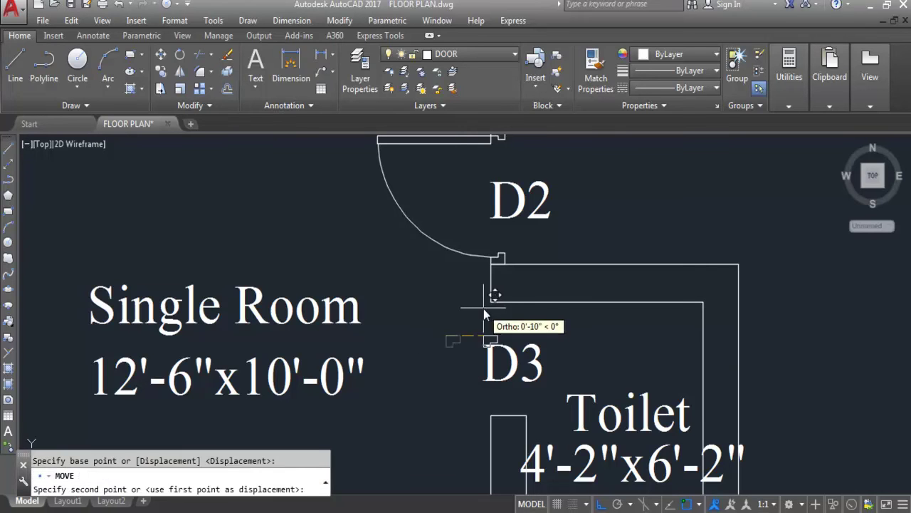
click(490, 307)
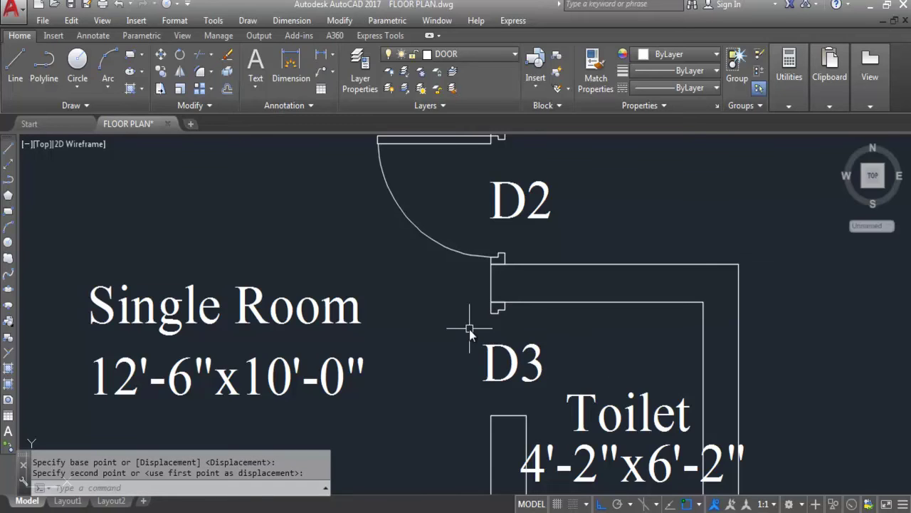
scroll(469, 329, down, 2)
scroll(485, 343, up, 2)
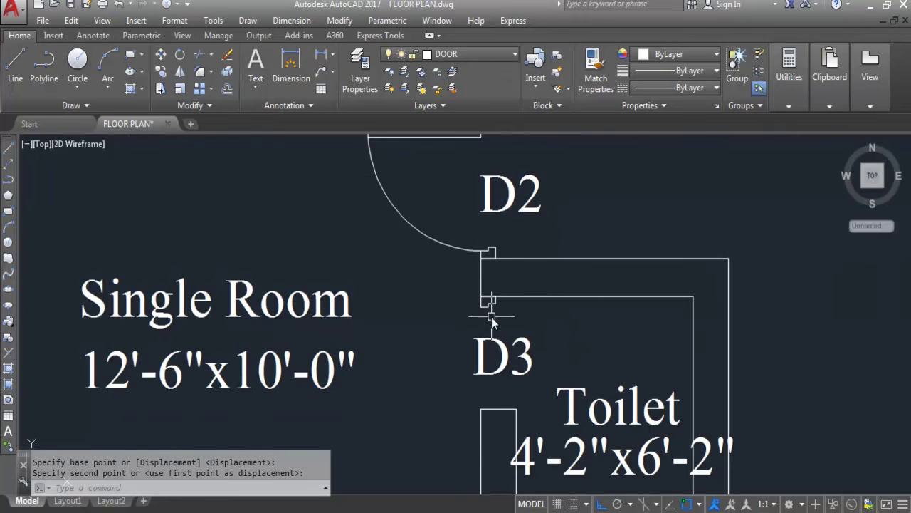
Mirror the frame across the D3 opening and seat the copy on the Toilet wall end.
click(484, 305)
text(mi)
key(Return)
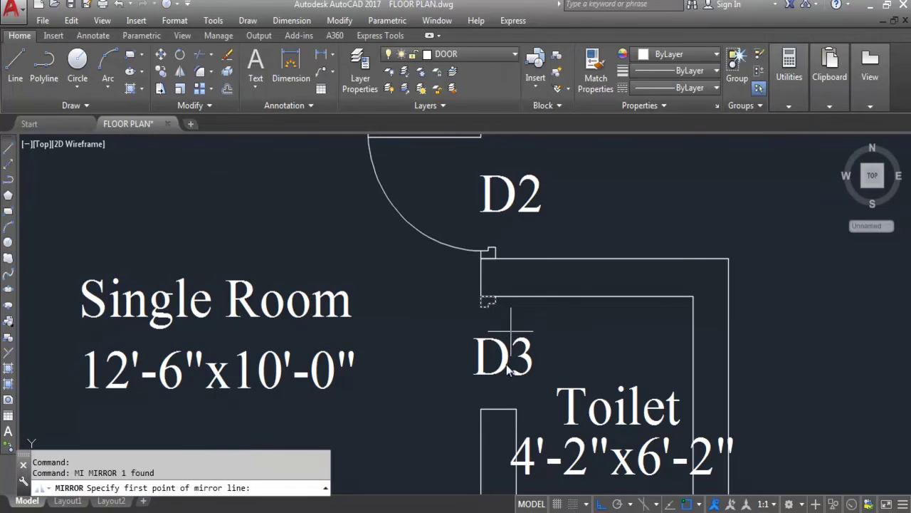
click(463, 349)
click(632, 351)
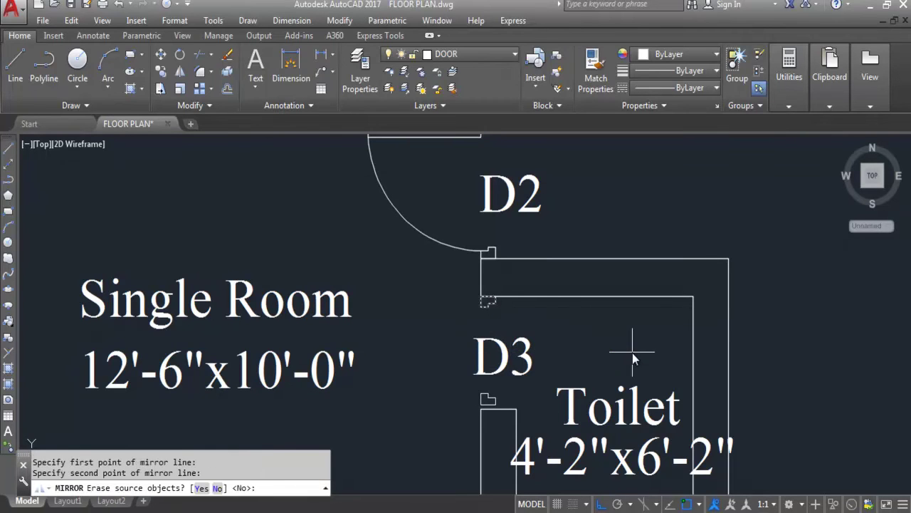
key(Return)
scroll(505, 405, up, 2)
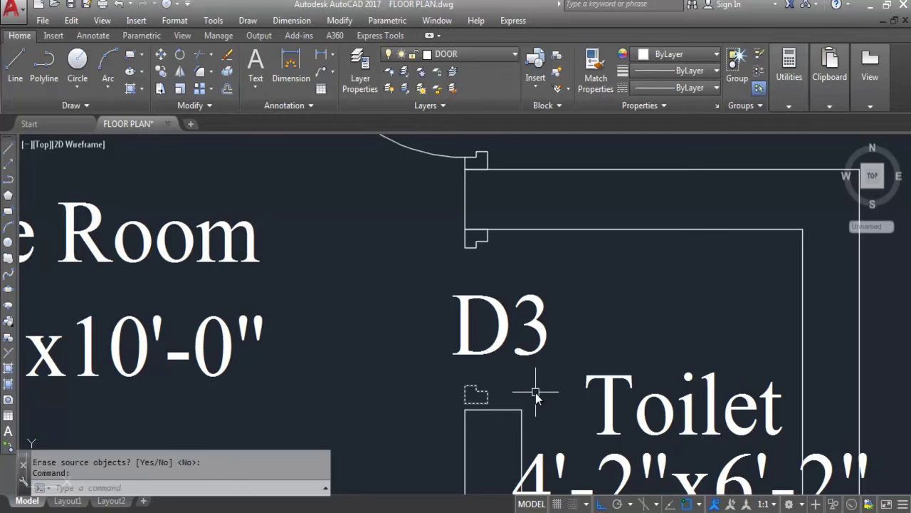
text(m)
key(Return)
scroll(475, 403, up, 4)
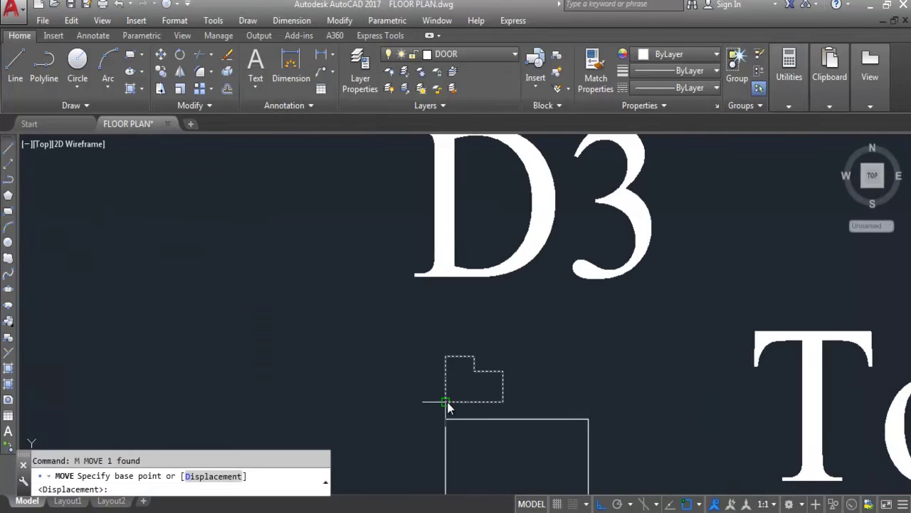
click(465, 403)
click(446, 417)
scroll(475, 297, down, 5)
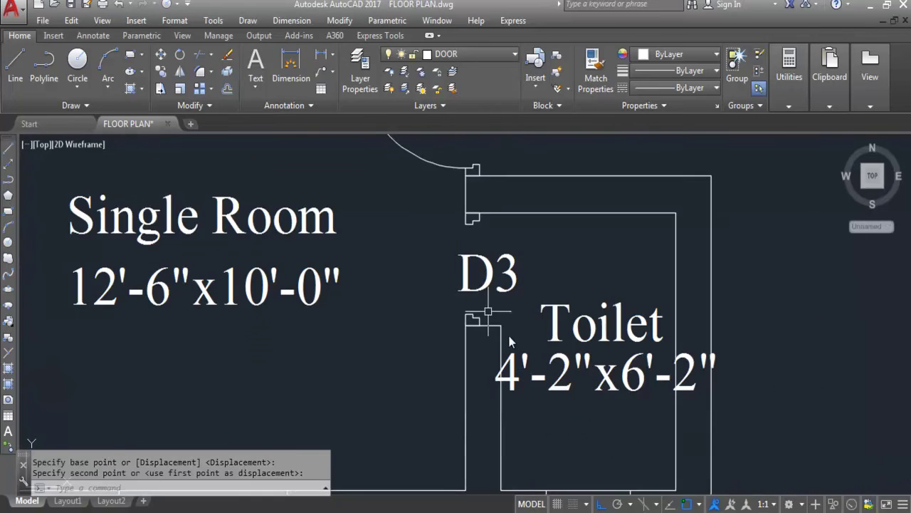
scroll(490, 272, down, 2)
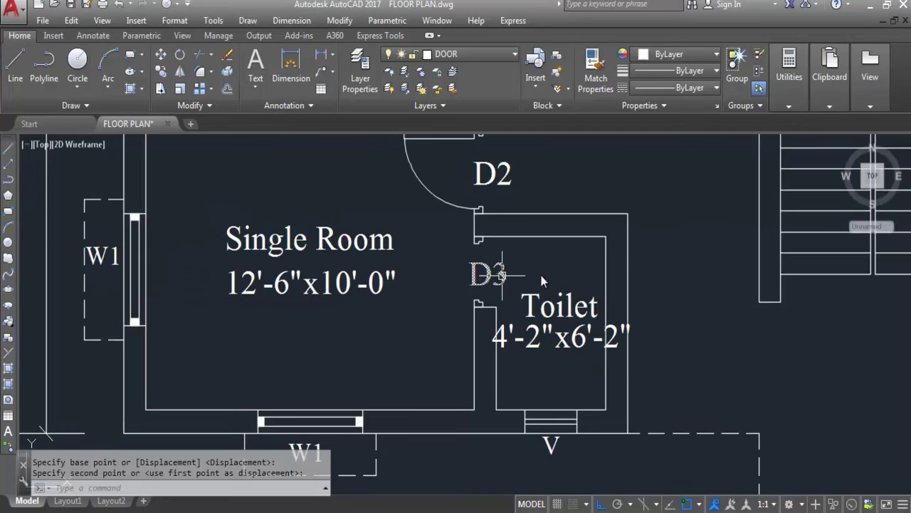
scroll(530, 314, down, 2)
scroll(504, 273, up, 4)
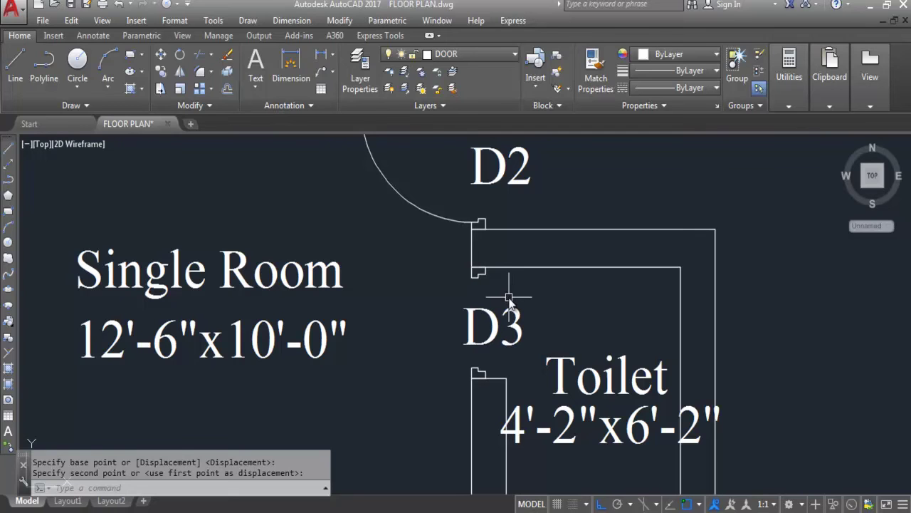
Draw a thin rectangular door leaf at the D3 jamb.
text(R)
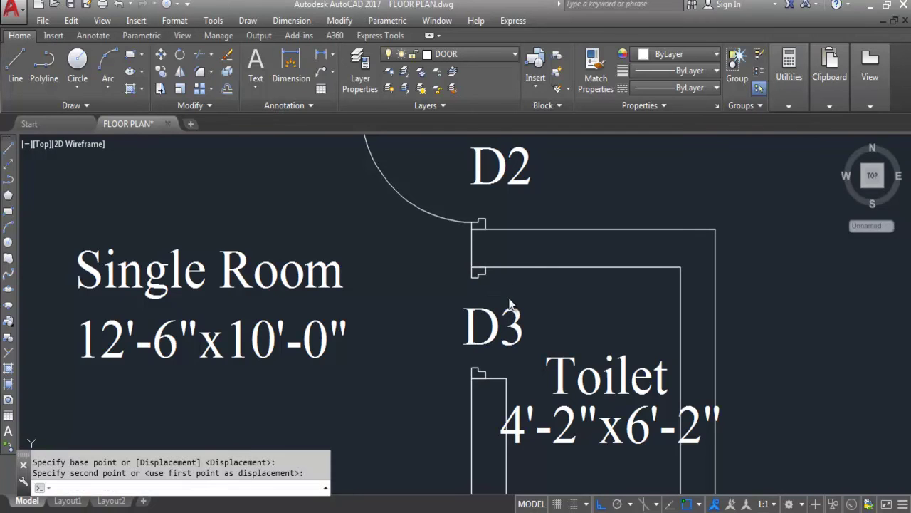
key(Return)
scroll(482, 275, up, 3)
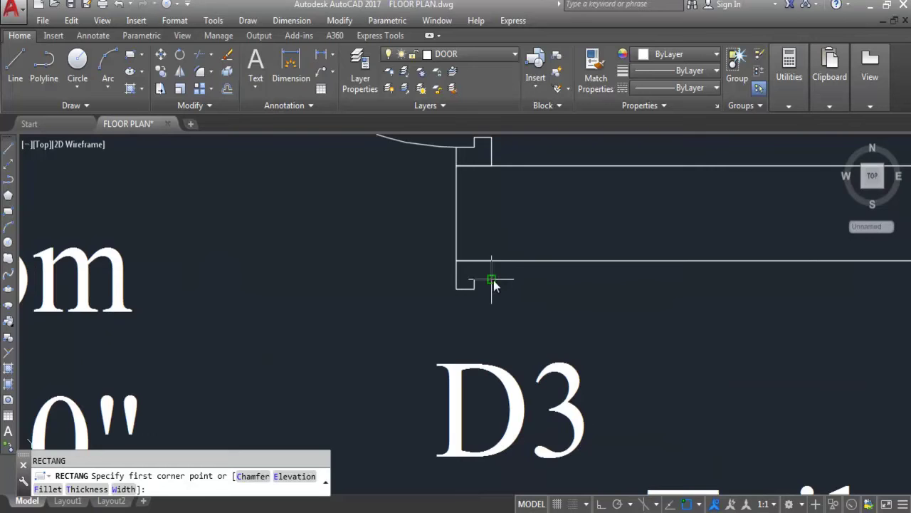
click(493, 279)
scroll(491, 282, down, 2)
scroll(479, 428, up, 2)
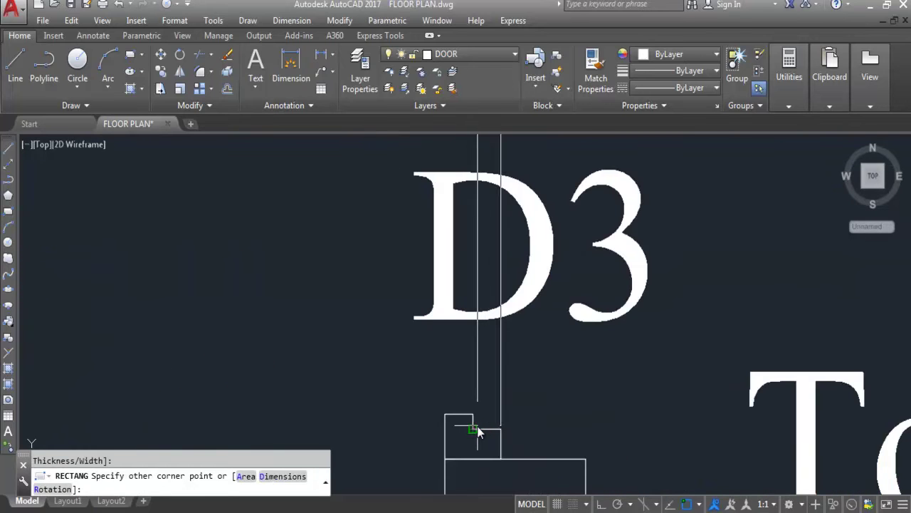
click(473, 428)
scroll(392, 364, down, 5)
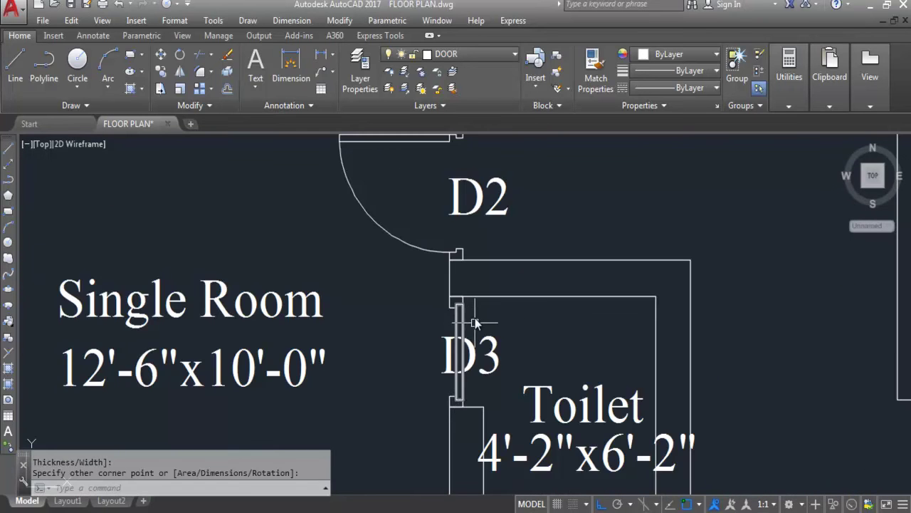
scroll(456, 342, up, 3)
scroll(488, 306, down, 2)
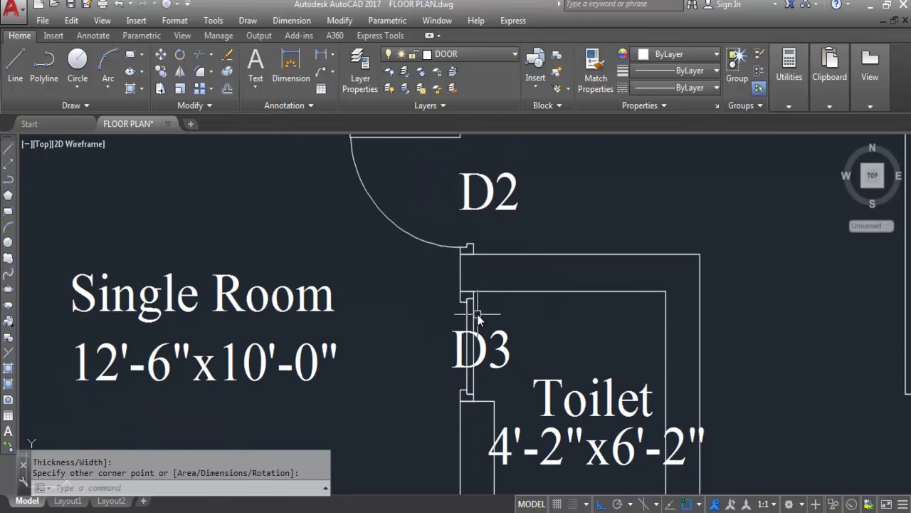
Rotate the D3 leaf 90° about its hinge corner so it lies into the Toilet.
click(475, 335)
text(RO)
key(Return)
scroll(482, 306, up, 4)
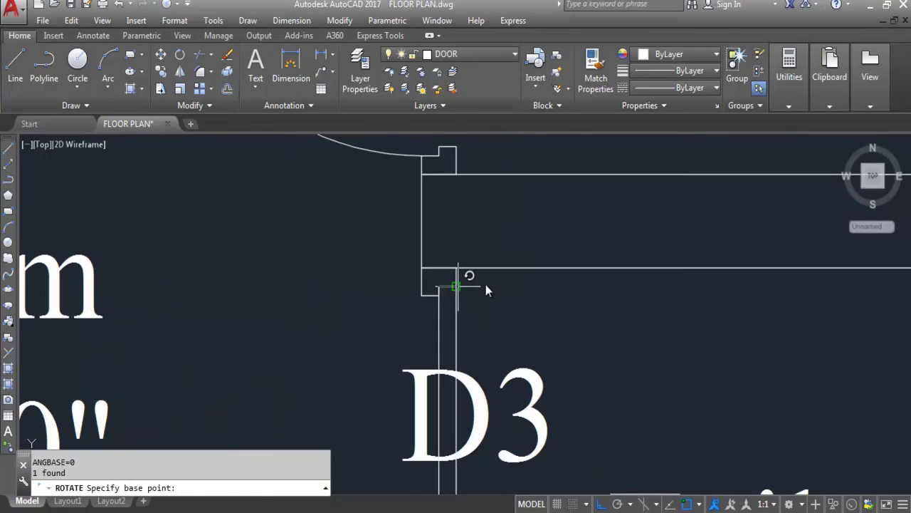
click(455, 286)
scroll(545, 417, down, 2)
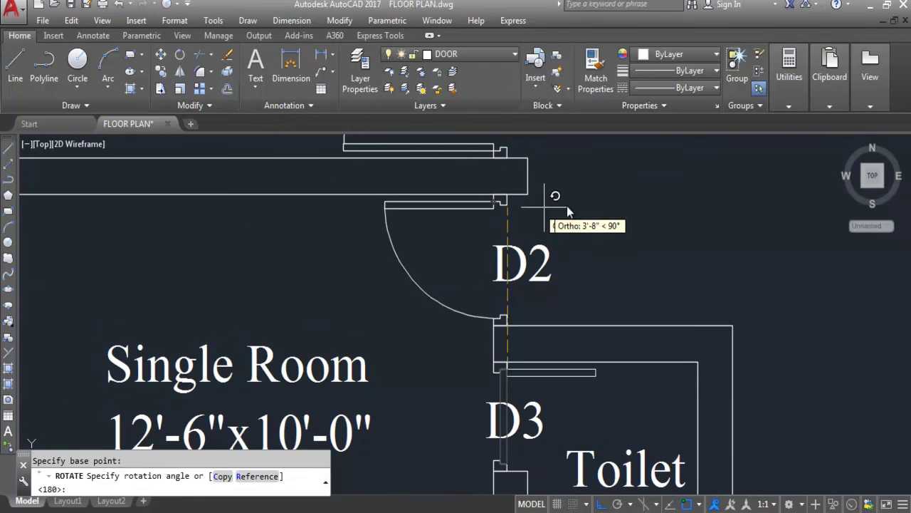
click(578, 236)
scroll(553, 332, down, 3)
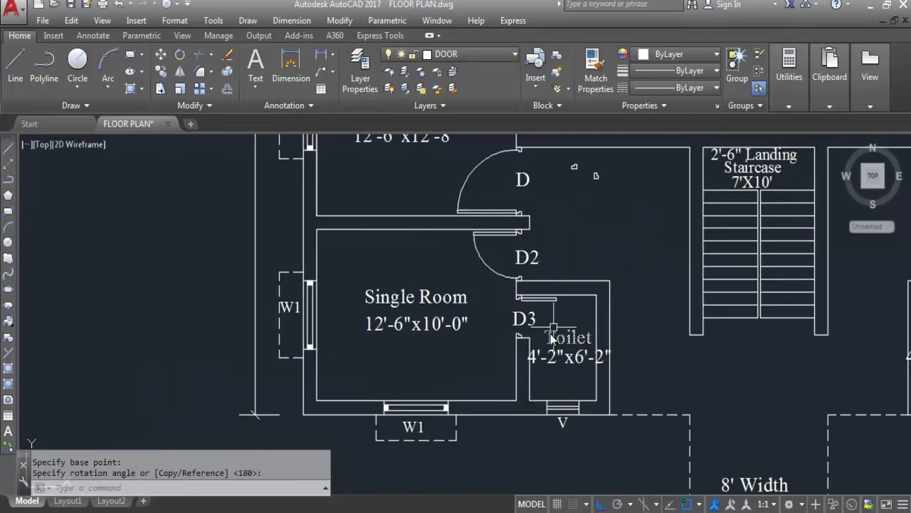
scroll(554, 333, up, 3)
scroll(469, 237, up, 2)
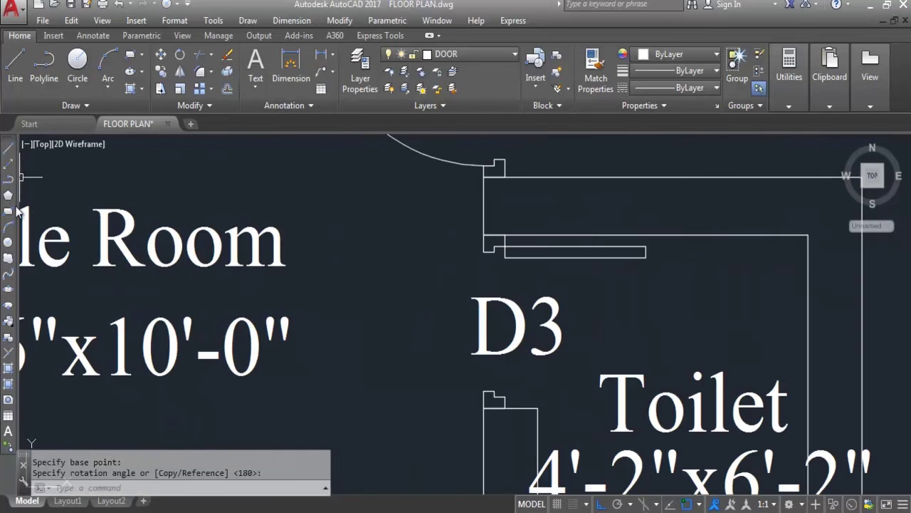
click(8, 242)
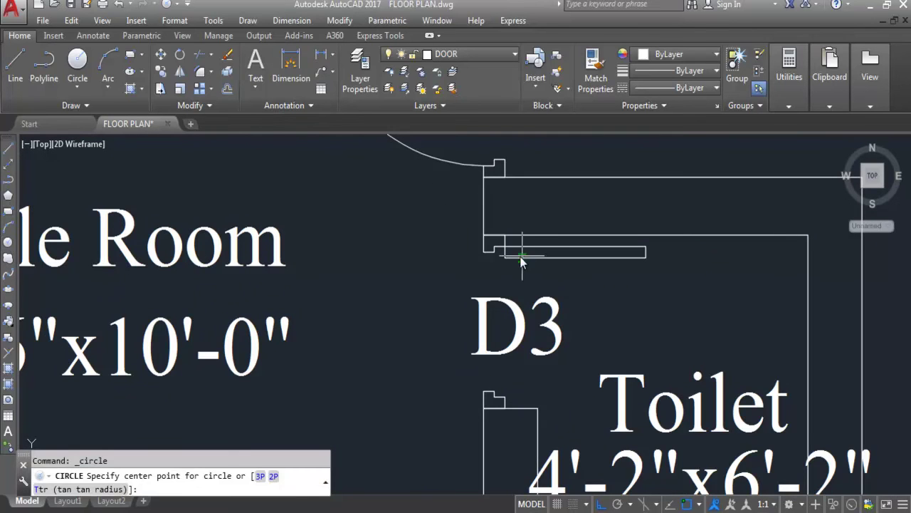
Draw a circle centred on the D3 hinge corner reaching the opposite jamb, then trim it.
click(505, 249)
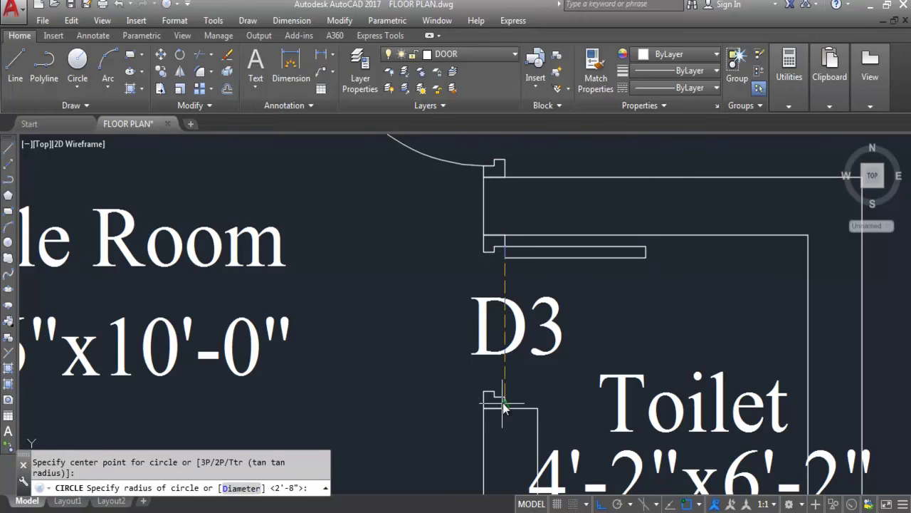
click(505, 396)
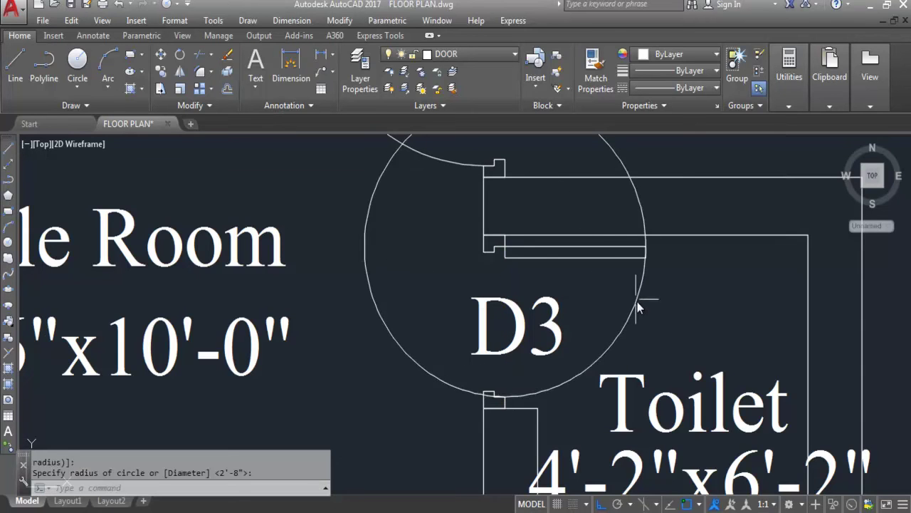
scroll(604, 273, down, 2)
text(tr)
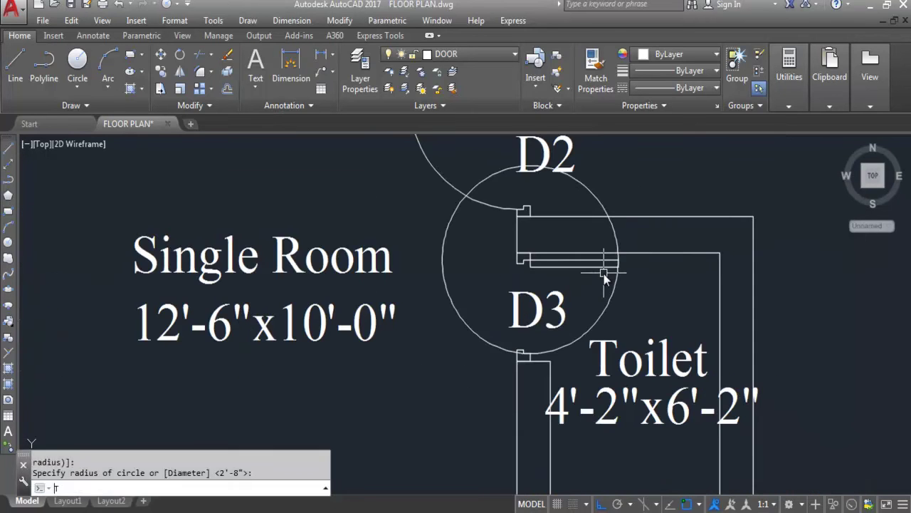
key(Return)
key(Return)
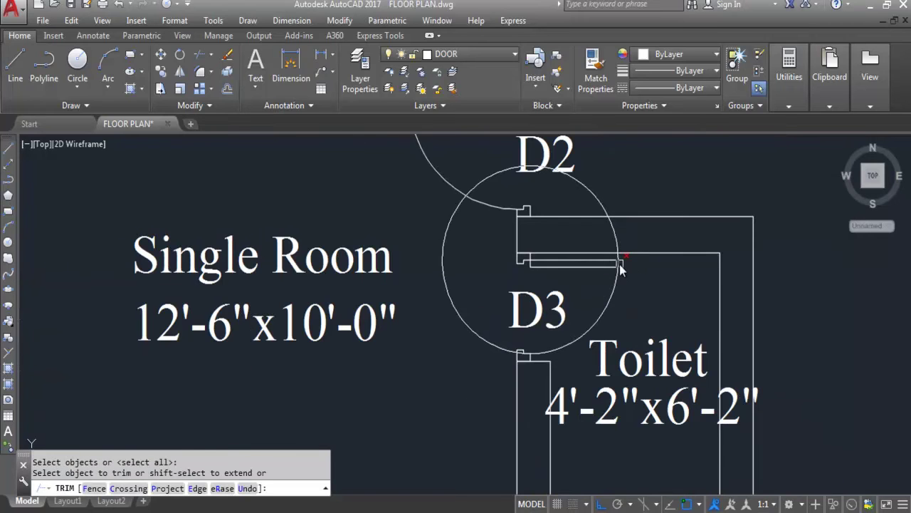
scroll(618, 267, up, 5)
click(564, 279)
scroll(579, 207, down, 2)
scroll(579, 207, down, 3)
scroll(499, 281, up, 5)
scroll(574, 240, down, 4)
key(Escape)
Erase the leftover large arc, leaving the quarter-circle swing.
click(537, 293)
scroll(529, 319, down, 2)
key(Delete)
scroll(534, 320, down, 3)
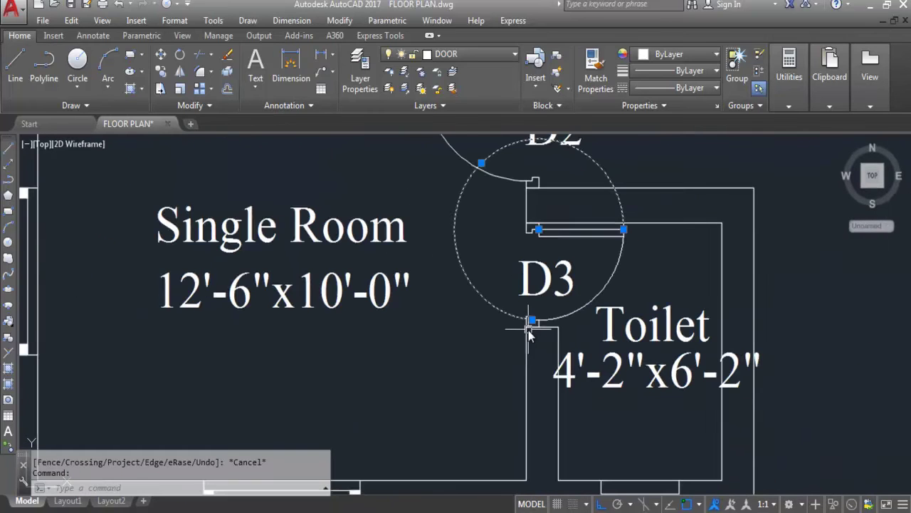
scroll(563, 278, down, 2)
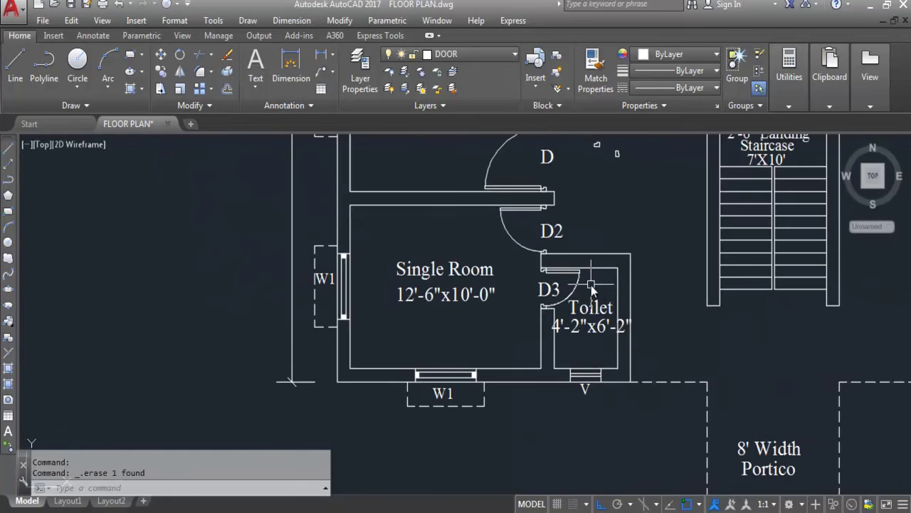
scroll(592, 289, up, 2)
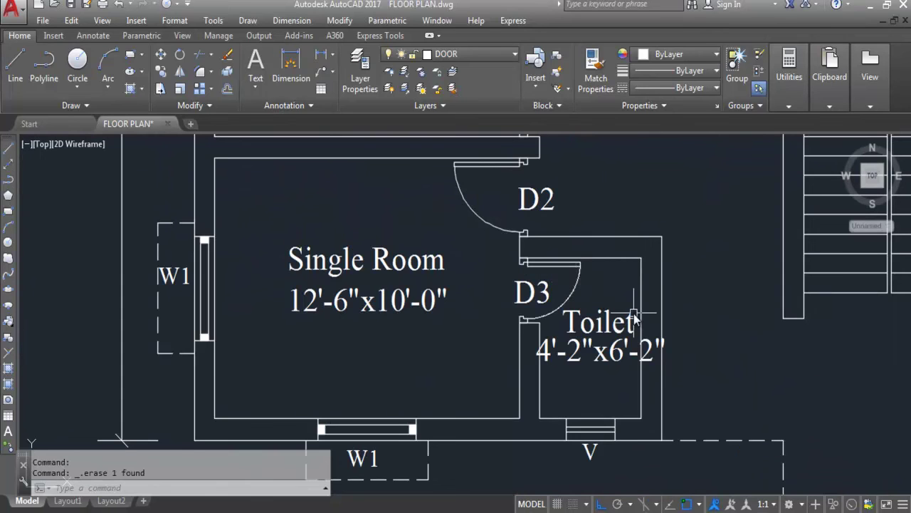
Start a block named D3 and select the swing arc, lower jamb and door leaf.
text(BLOCK)
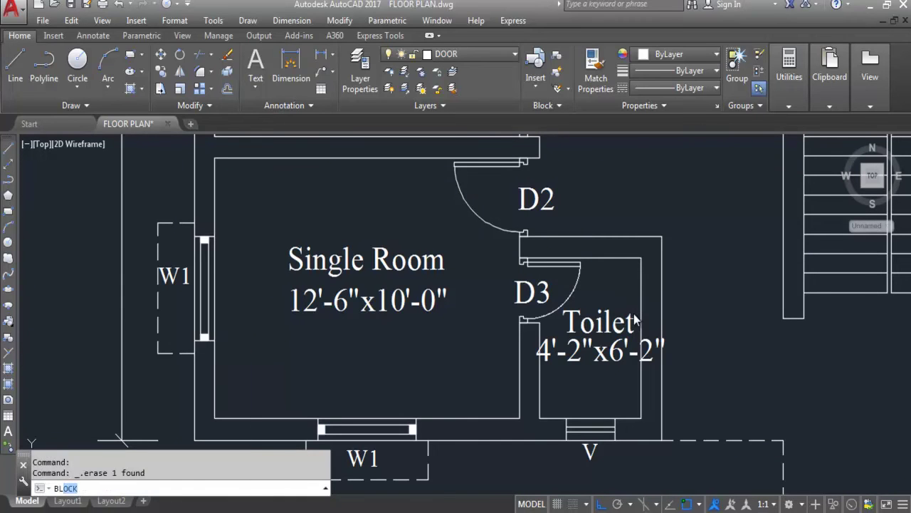
key(Return)
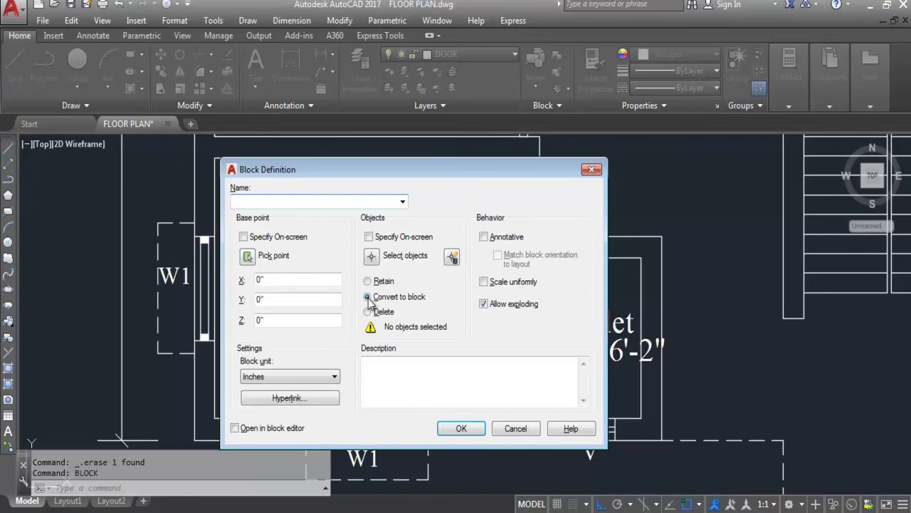
text(D3)
click(372, 257)
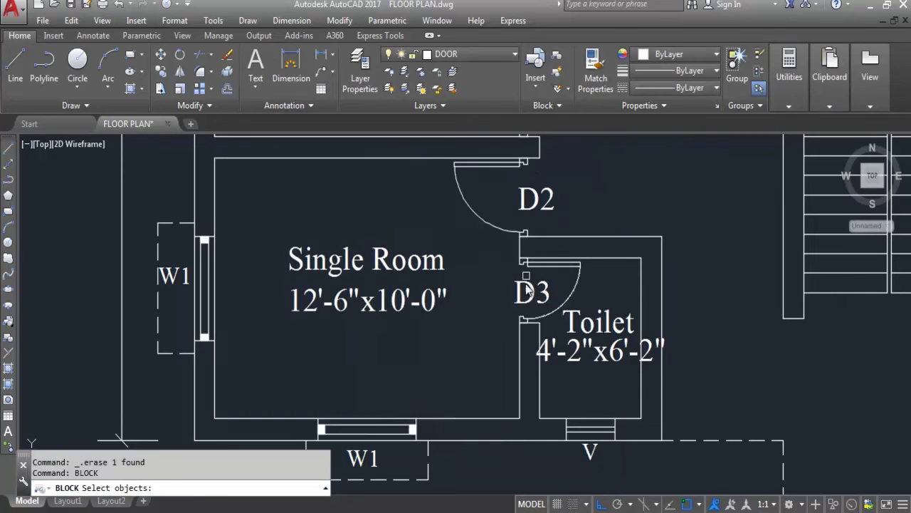
scroll(528, 274, up, 2)
click(580, 303)
click(510, 333)
click(563, 247)
Add the upper jamb to the selection and confirm redefining the D3 block.
scroll(511, 247, up, 2)
scroll(511, 247, up, 2)
click(500, 248)
click(484, 260)
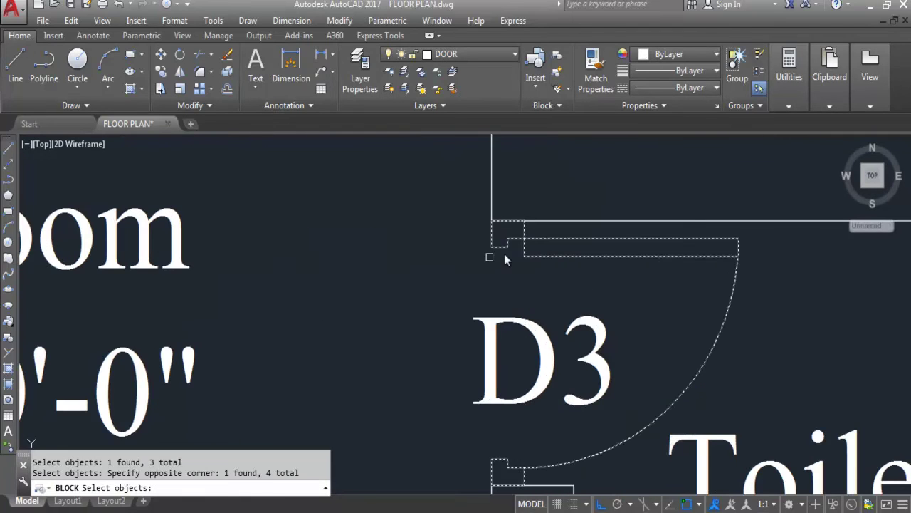
scroll(484, 261, down, 5)
key(Return)
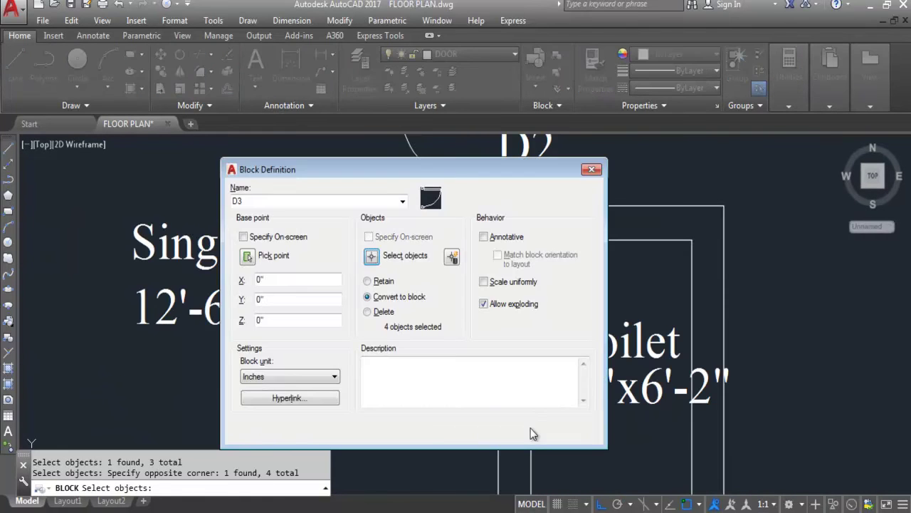
click(461, 428)
click(472, 270)
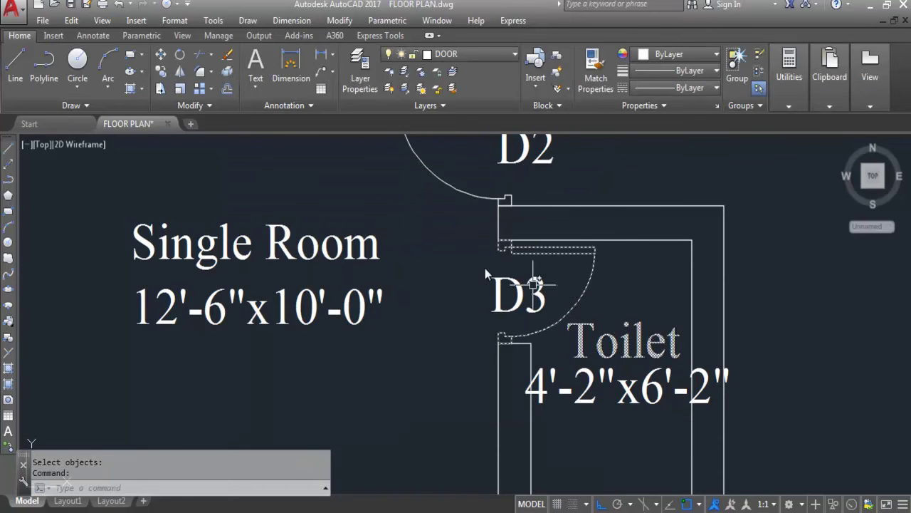
scroll(484, 270, down, 5)
key(Escape)
scroll(528, 324, down, 2)
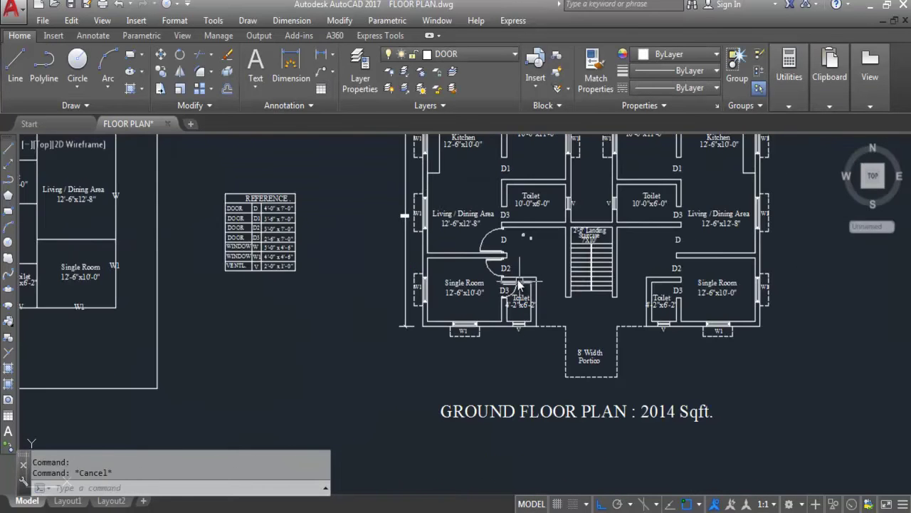
Paste the copied door piece at the D1 opening beside the Kitchen.
scroll(515, 257, up, 2)
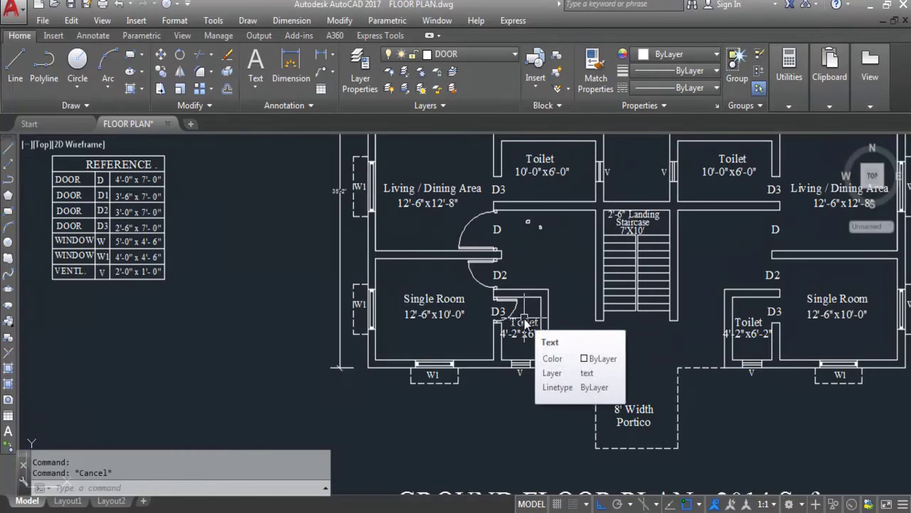
scroll(524, 320, down, 3)
scroll(511, 175, up, 5)
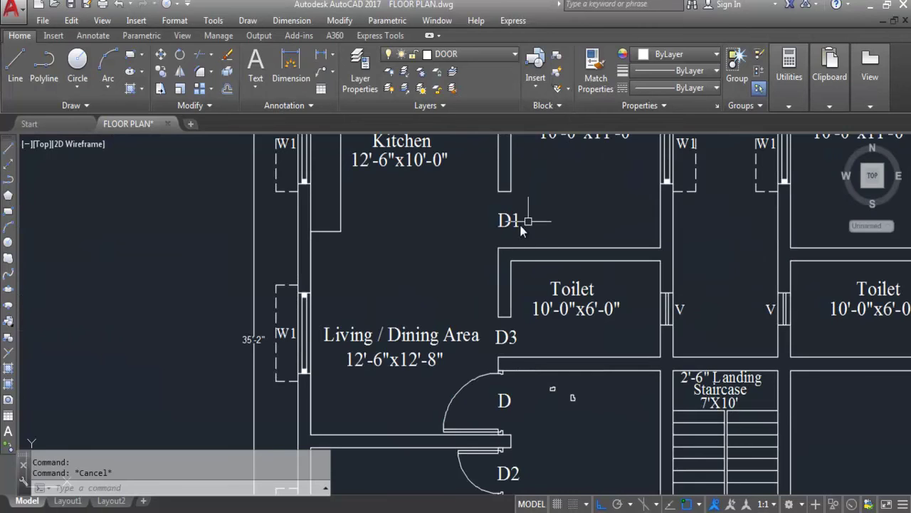
scroll(566, 287, up, 1)
key(ctrl+v)
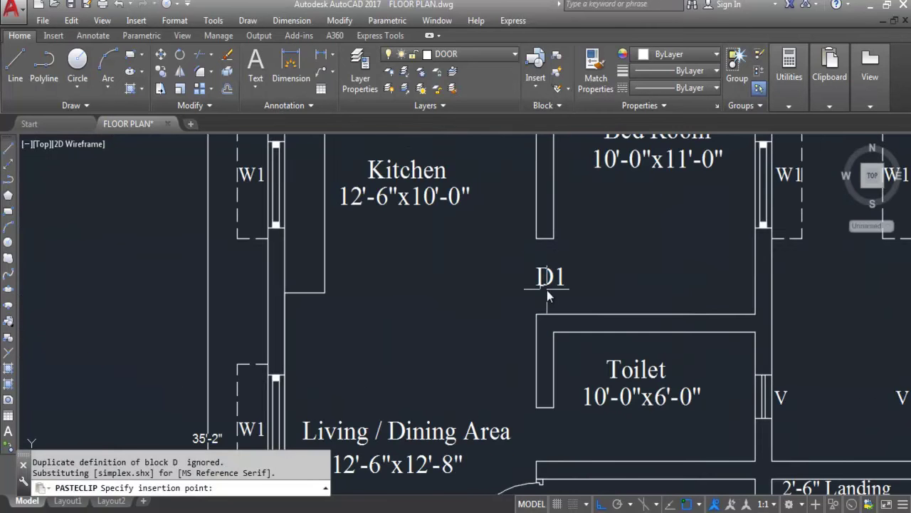
scroll(547, 290, up, 4)
click(490, 317)
scroll(583, 306, down, 3)
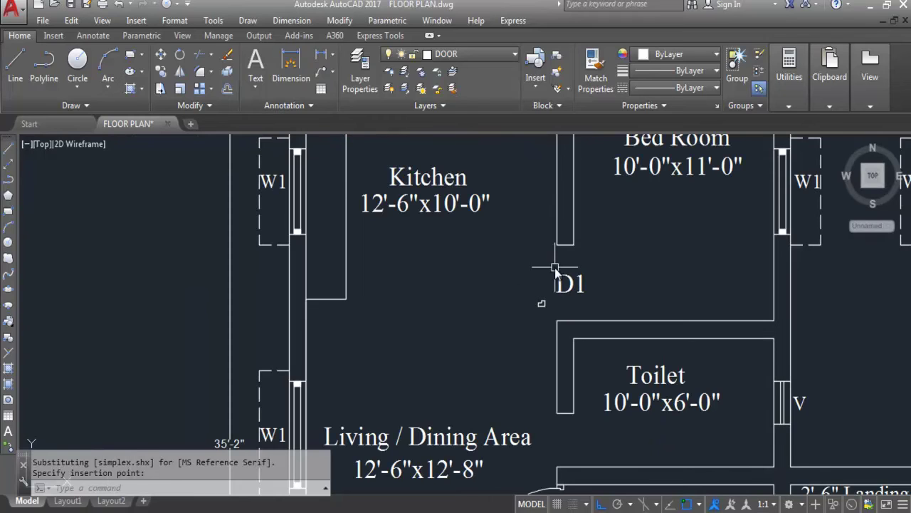
scroll(548, 310, up, 2)
click(545, 307)
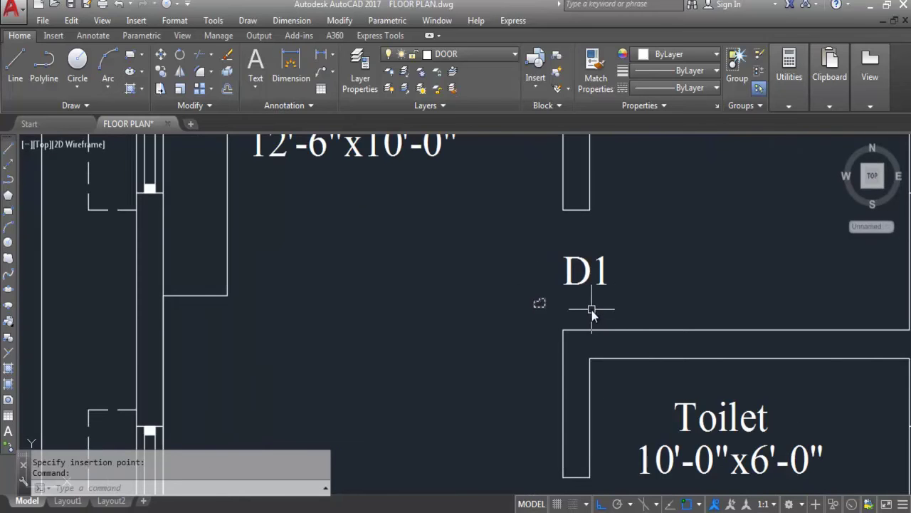
text(RO)
key(Return)
Rotate the pasted piece, then mirror it across a horizontal line, keeping the source.
click(545, 307)
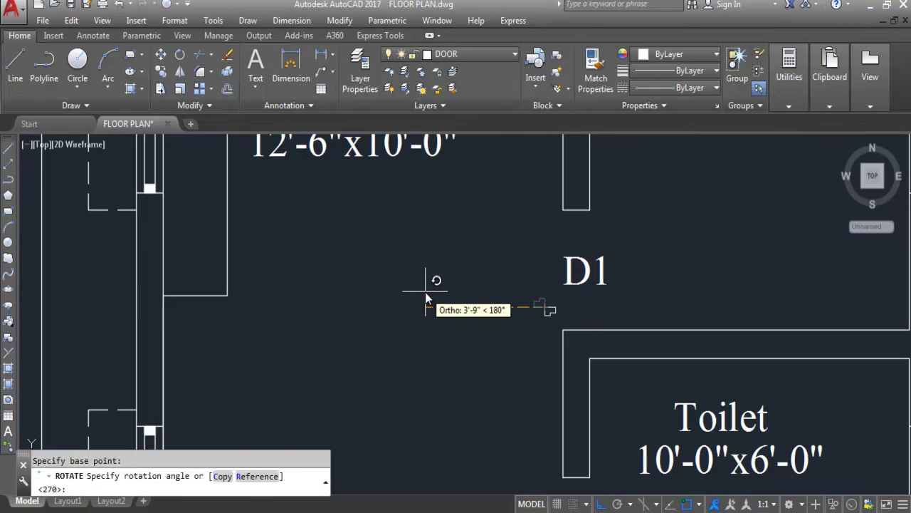
click(425, 293)
text(MI)
key(Return)
click(504, 296)
click(661, 295)
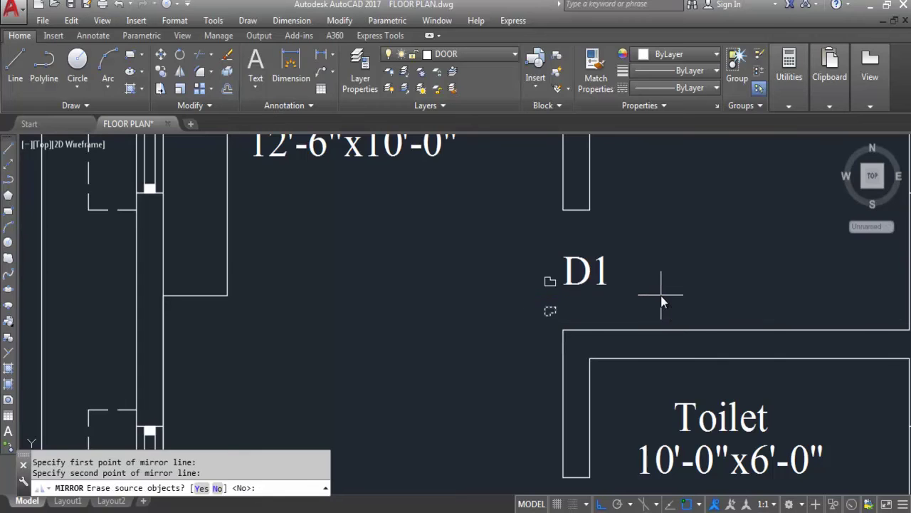
key(Return)
scroll(558, 297, up, 2)
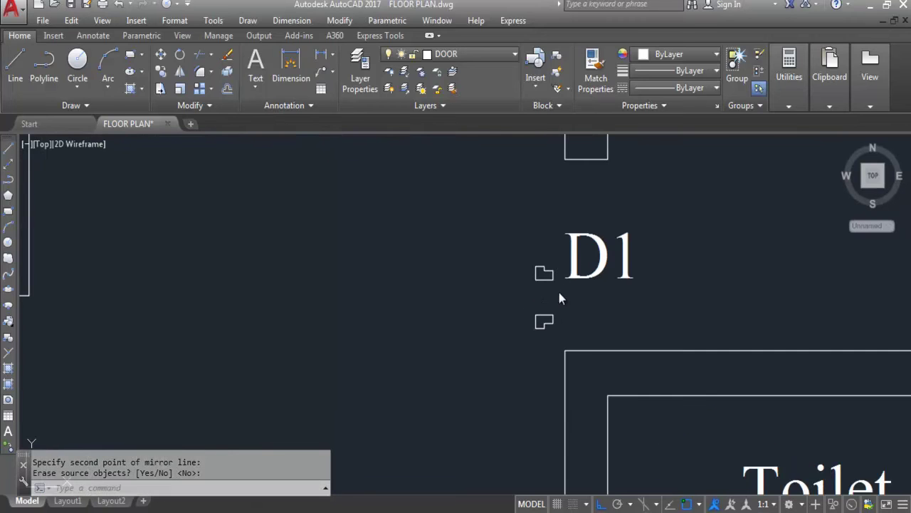
scroll(545, 214, down, 3)
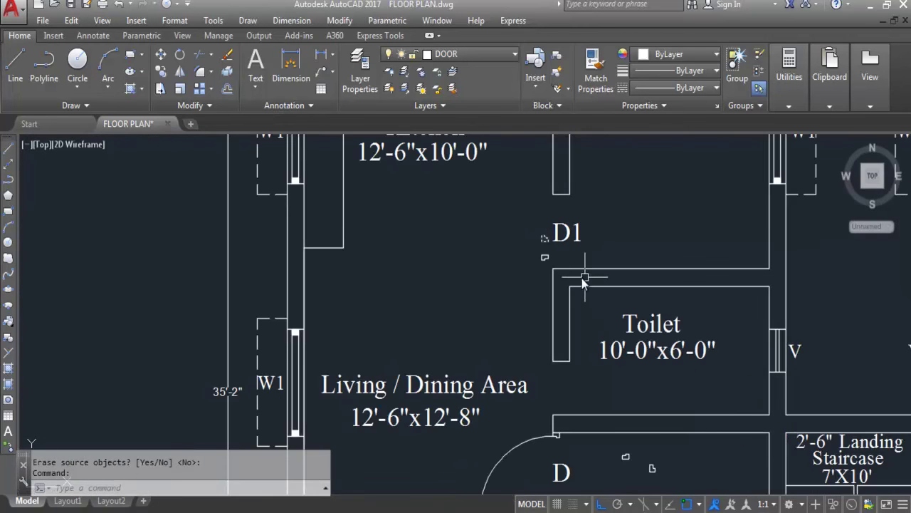
Move the small door tag onto the wall corner beside D1.
click(541, 235)
text(m)
key(Return)
scroll(546, 253, up, 4)
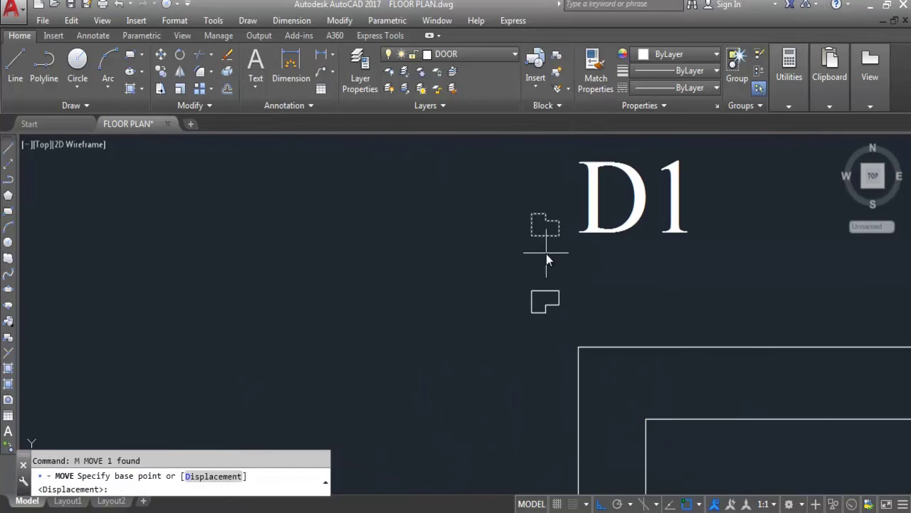
click(533, 238)
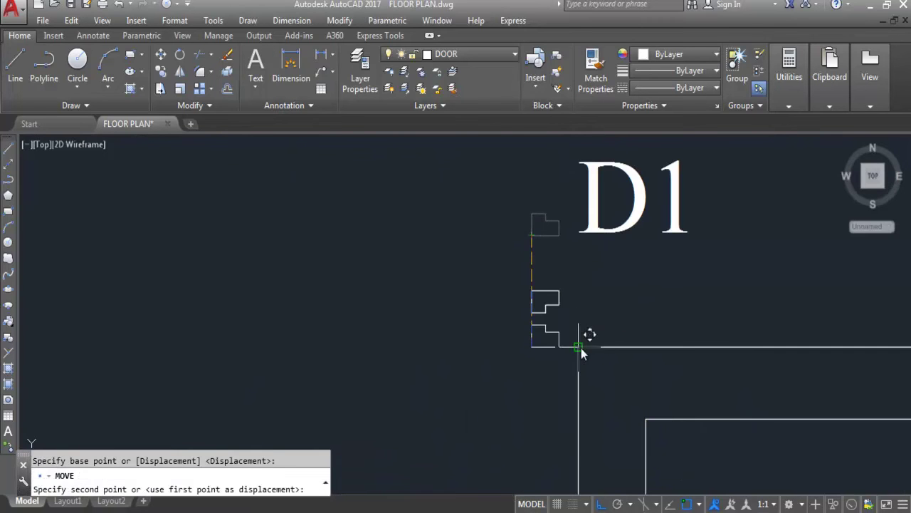
click(578, 346)
scroll(573, 242, down, 4)
scroll(577, 246, down, 2)
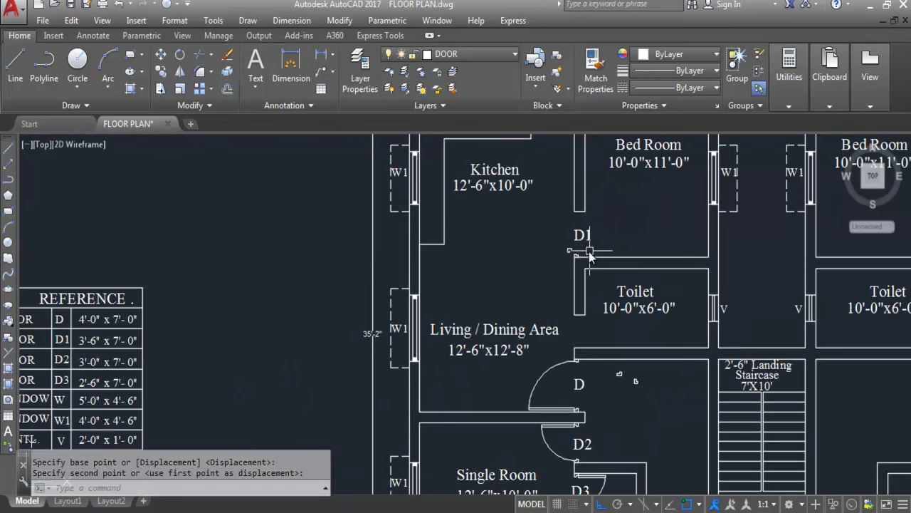
scroll(603, 245, up, 6)
scroll(597, 311, down, 3)
scroll(580, 311, up, 3)
click(580, 311)
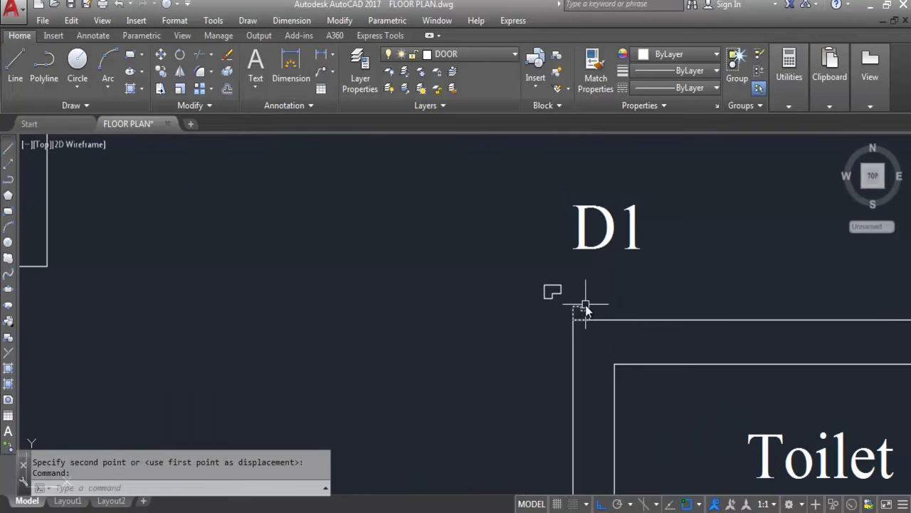
scroll(585, 306, down, 2)
Mirror the door tag across a horizontal line, keeping the original.
text(mi)
key(Return)
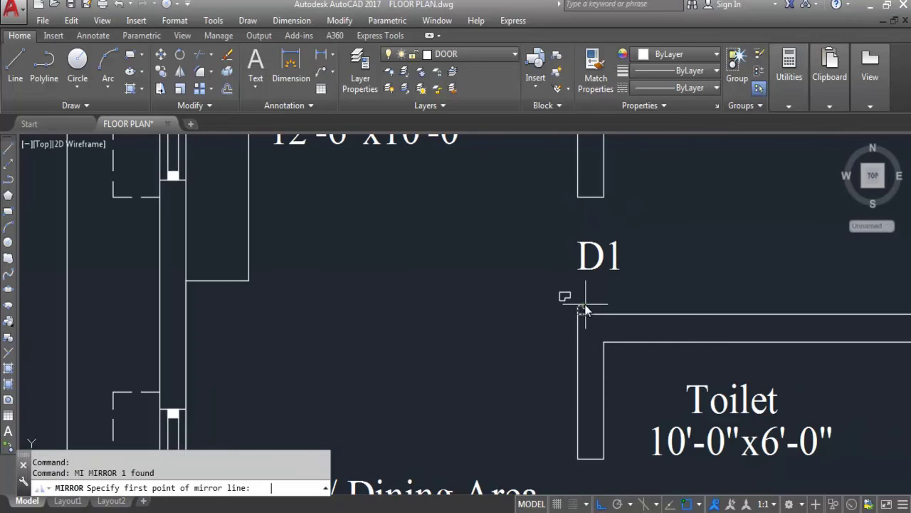
click(553, 246)
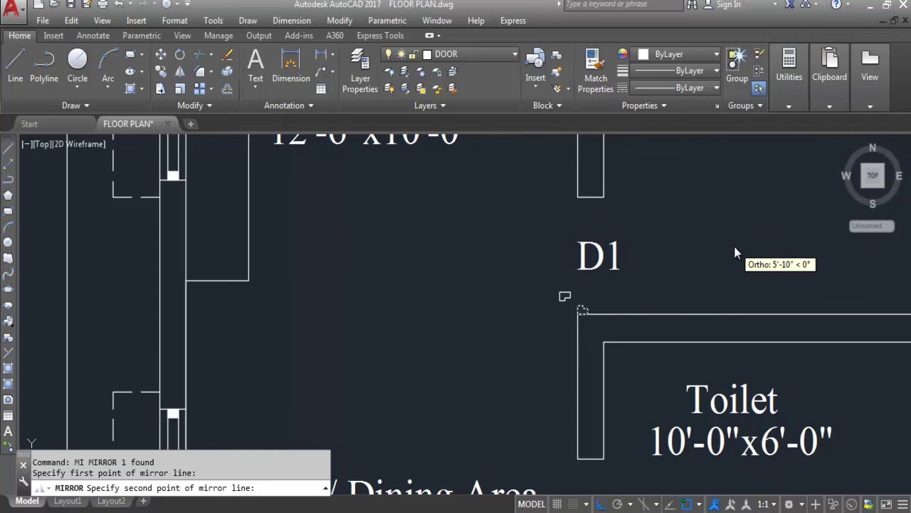
click(736, 247)
key(Return)
scroll(590, 181, up, 4)
Move the mirrored tag copy to the upper wall end of the D1 opening.
click(559, 201)
click(550, 215)
text(m)
key(Return)
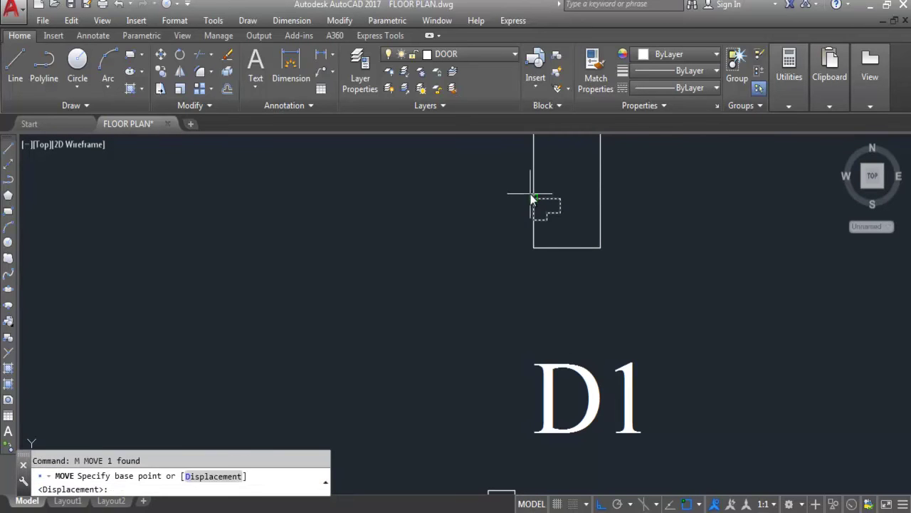
click(533, 200)
click(535, 187)
scroll(605, 285, down, 3)
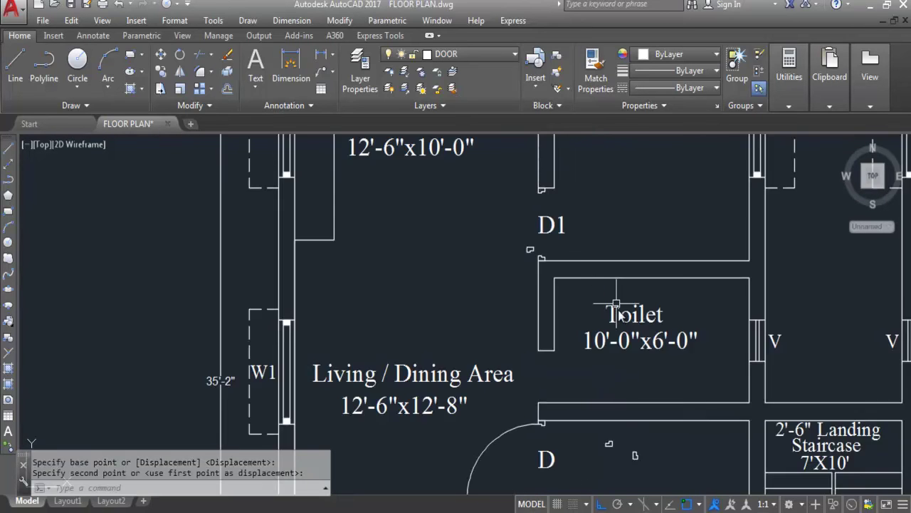
scroll(546, 239, up, 3)
scroll(562, 243, down, 3)
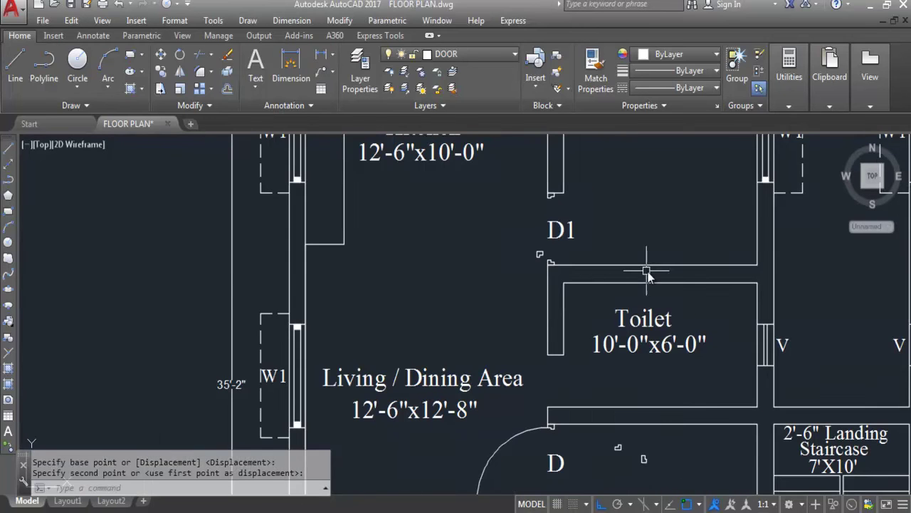
scroll(630, 284, down, 2)
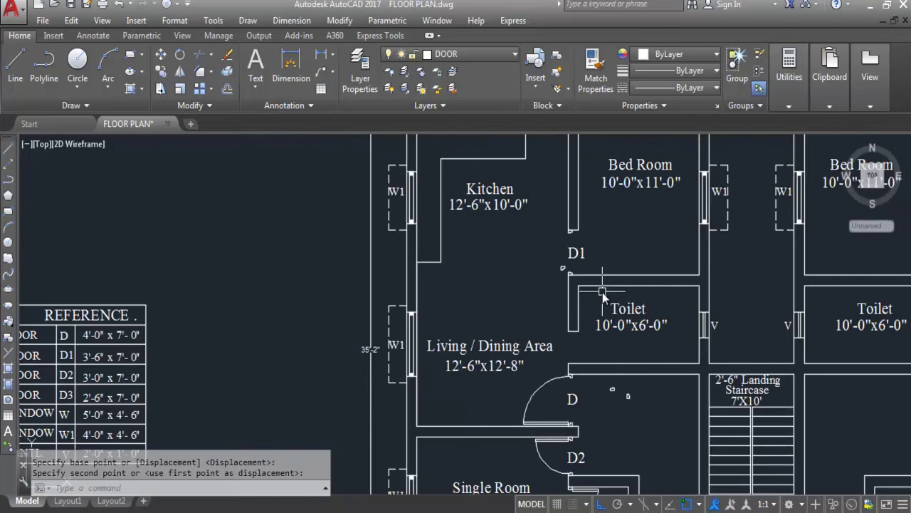
scroll(603, 292, up, 2)
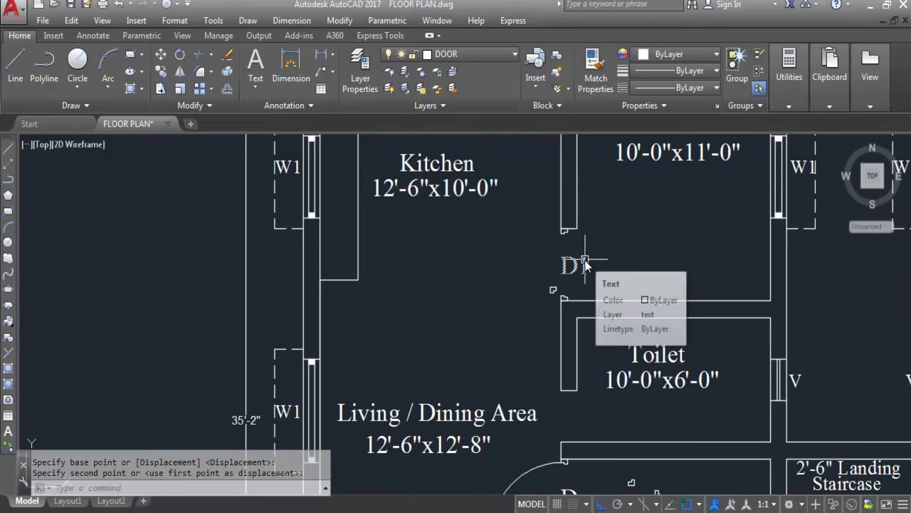
scroll(543, 277, up, 2)
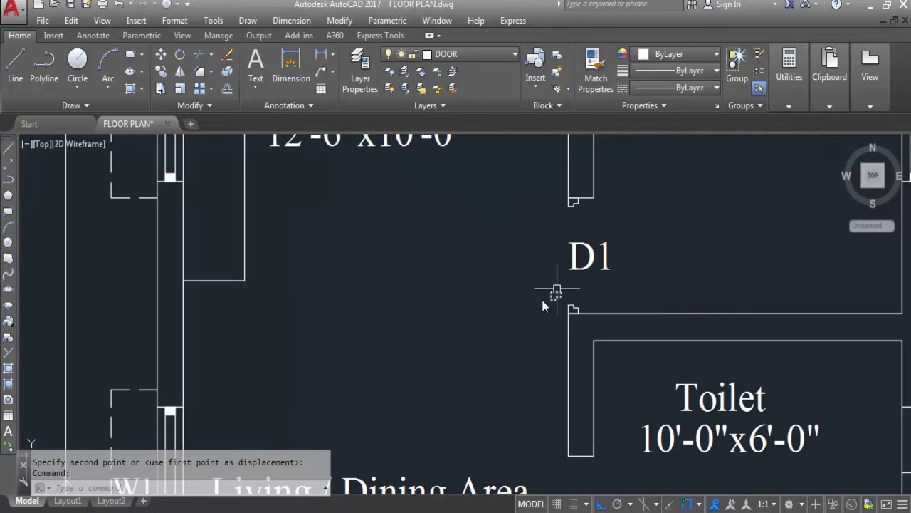
Erase the leftover tag and draw a thin door-leaf rectangle across the D1 opening.
key(Delete)
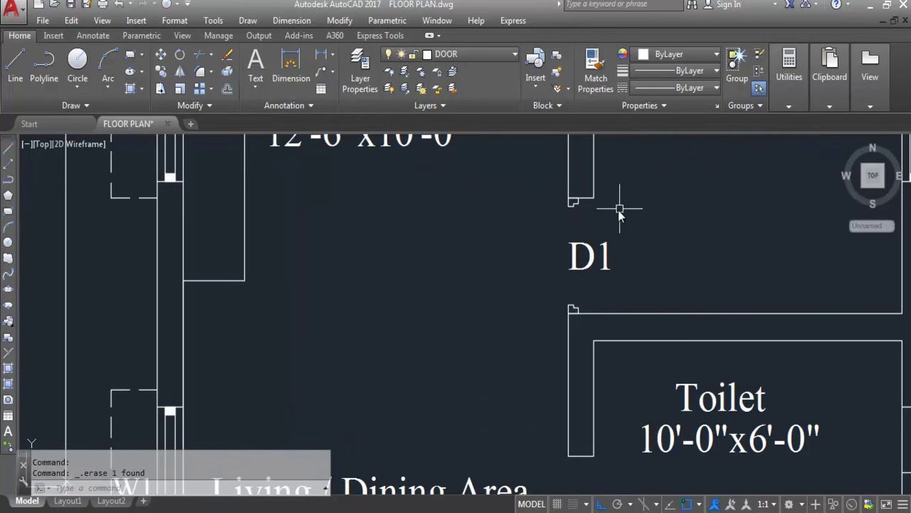
text(RE)
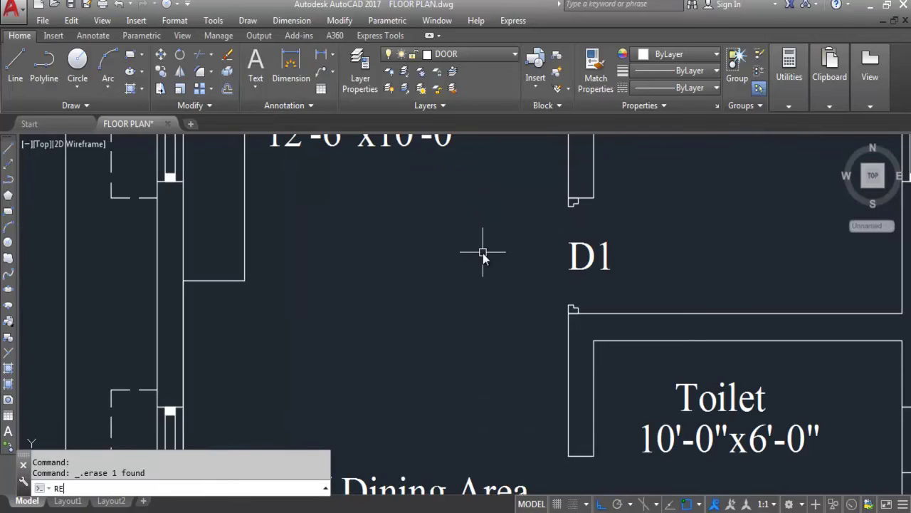
text(C)
key(Return)
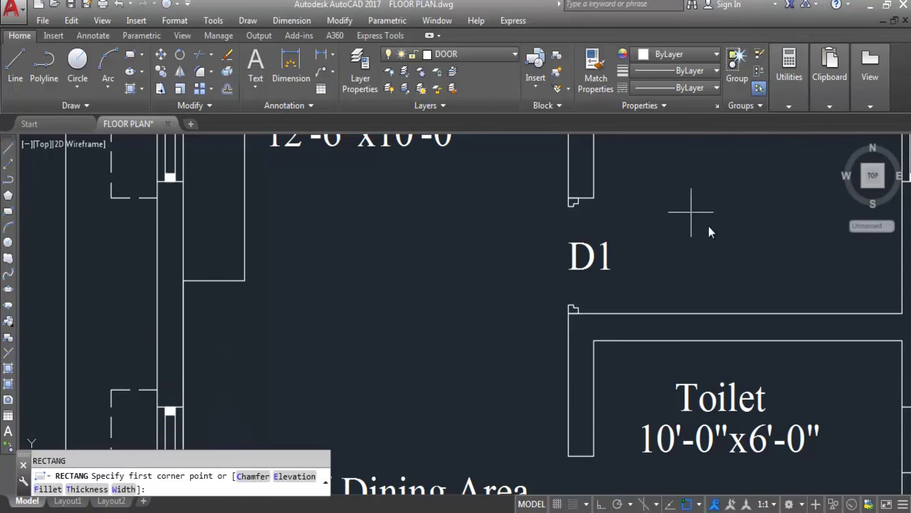
scroll(595, 294, up, 3)
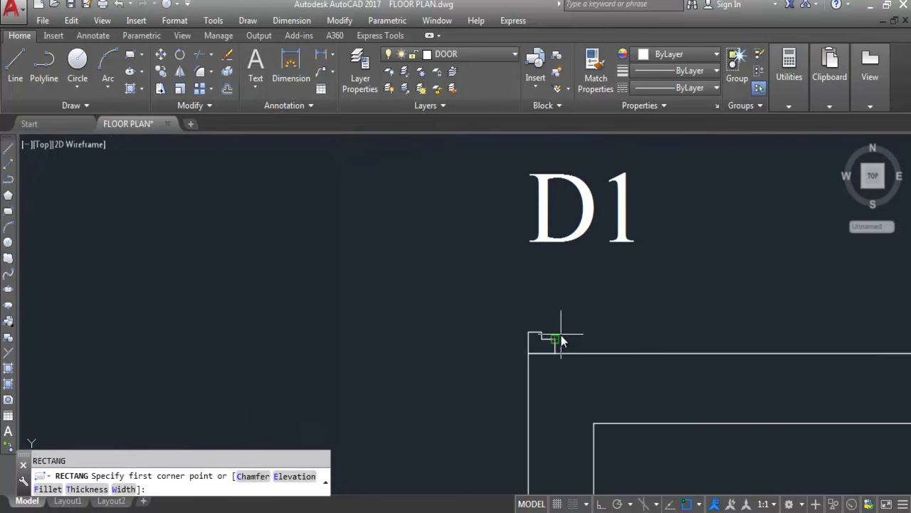
click(560, 344)
scroll(588, 353, down, 4)
scroll(590, 246, up, 6)
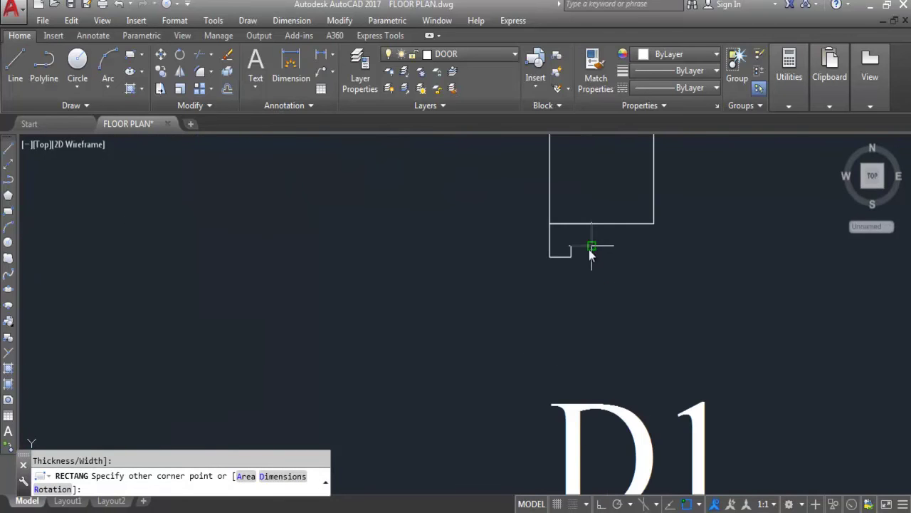
click(571, 246)
scroll(519, 189, down, 3)
Rotate the D1 leaf about its bottom corner to lie flat along the Toilet wall.
click(545, 346)
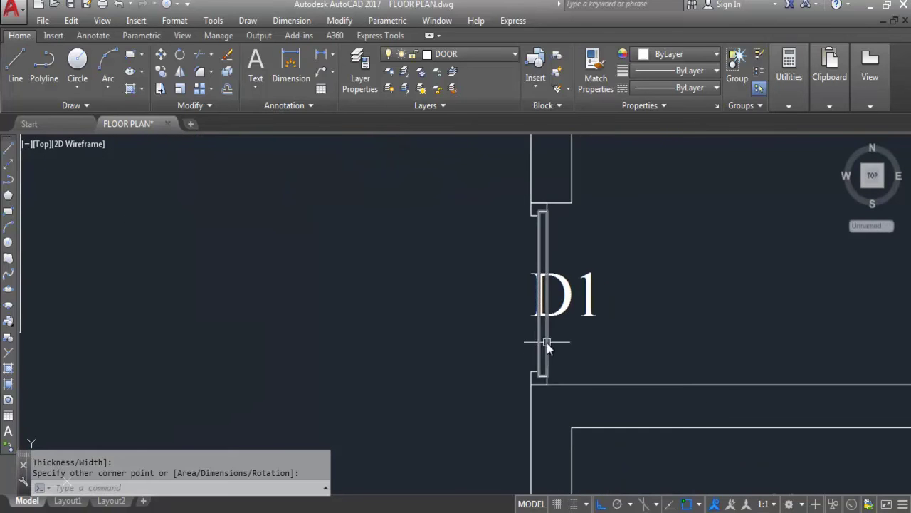
scroll(480, 268, down, 2)
text(RO)
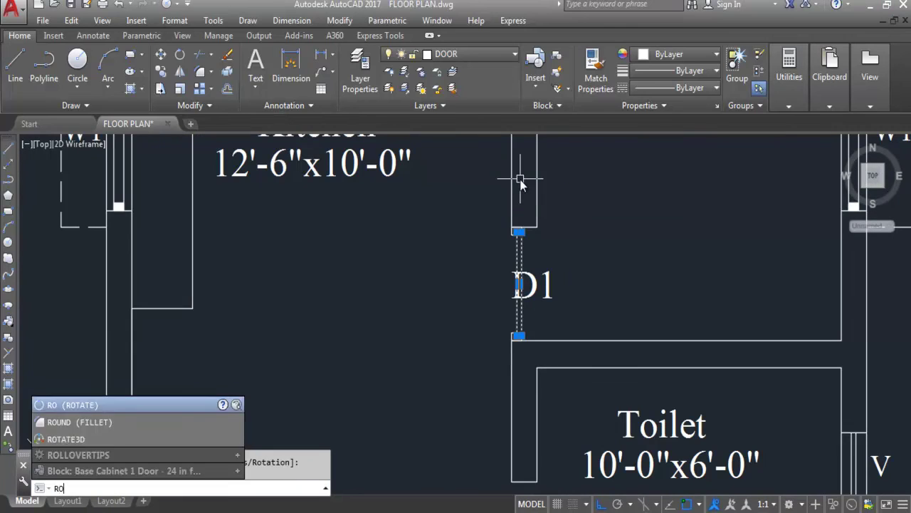
key(Return)
scroll(526, 335, up, 5)
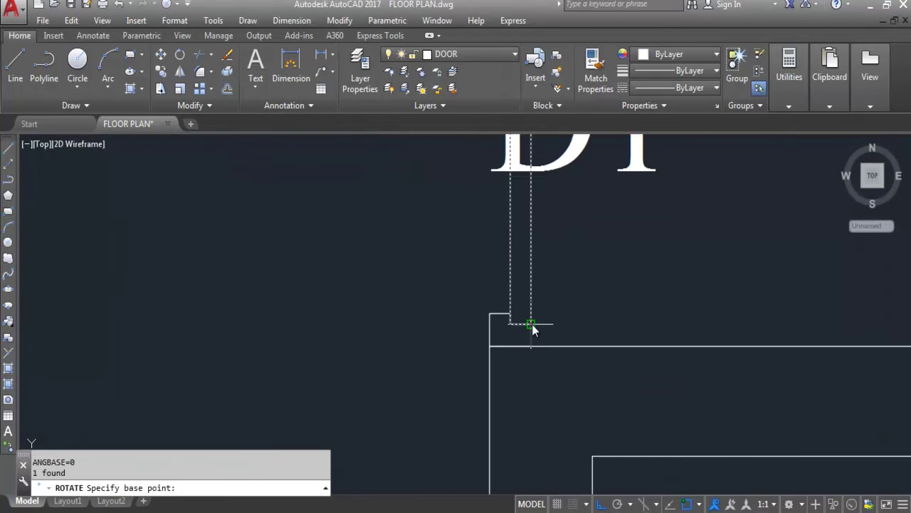
click(531, 324)
scroll(534, 306, down, 3)
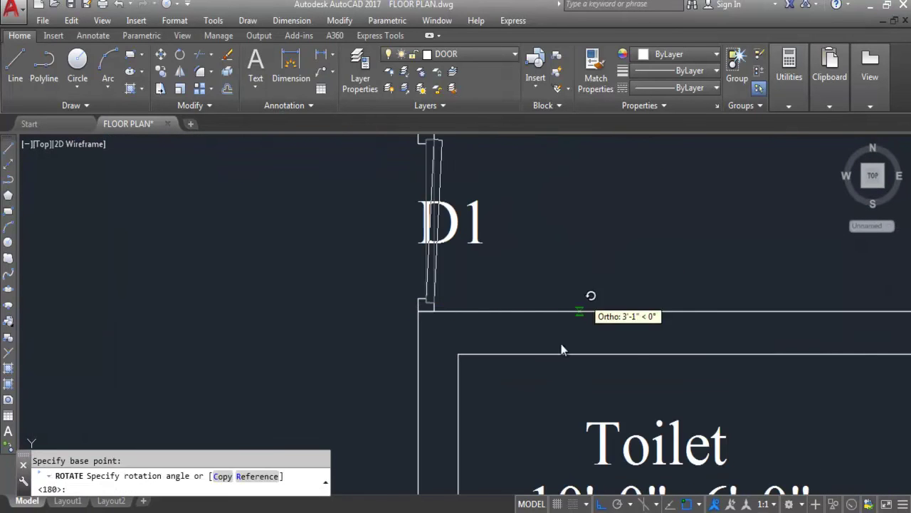
click(471, 321)
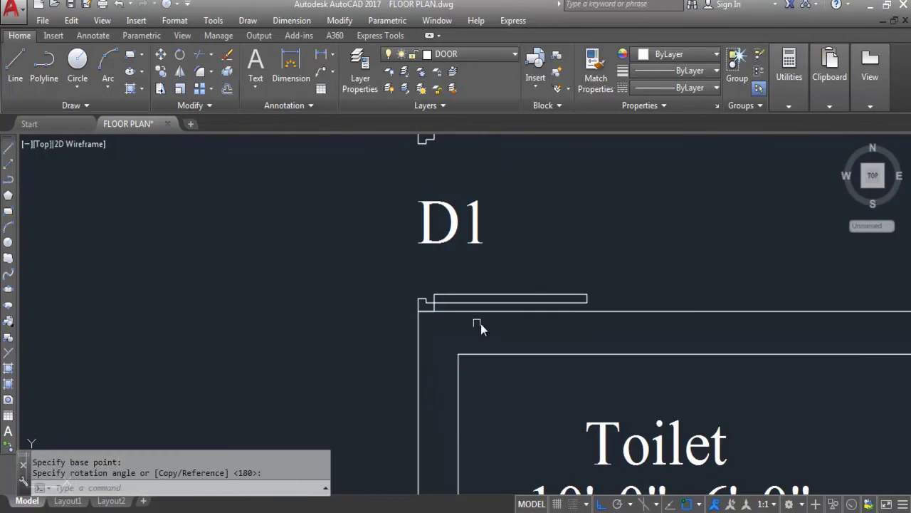
scroll(491, 323, down, 2)
click(7, 242)
Draw door D1's swing circle centred on the leaf's hinge, with radius reaching the leaf's end.
scroll(469, 313, up, 3)
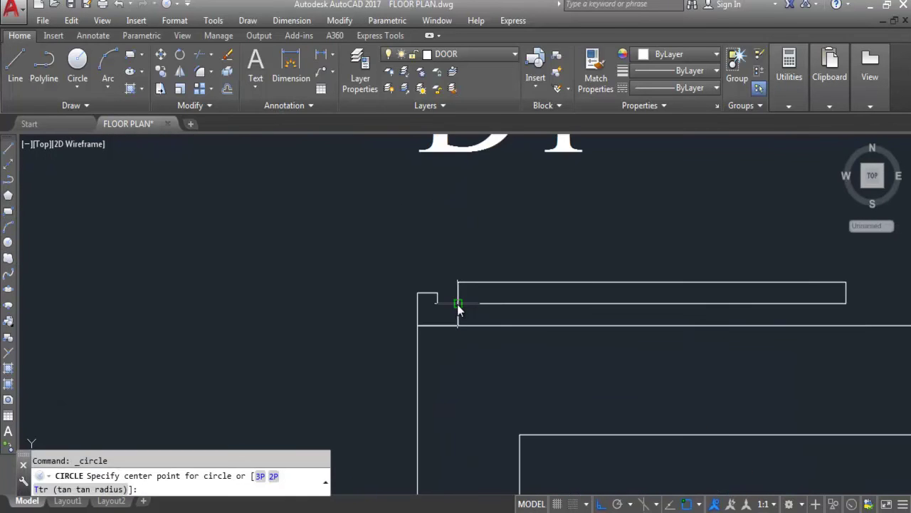
click(458, 306)
scroll(463, 313, down, 5)
scroll(498, 207, up, 5)
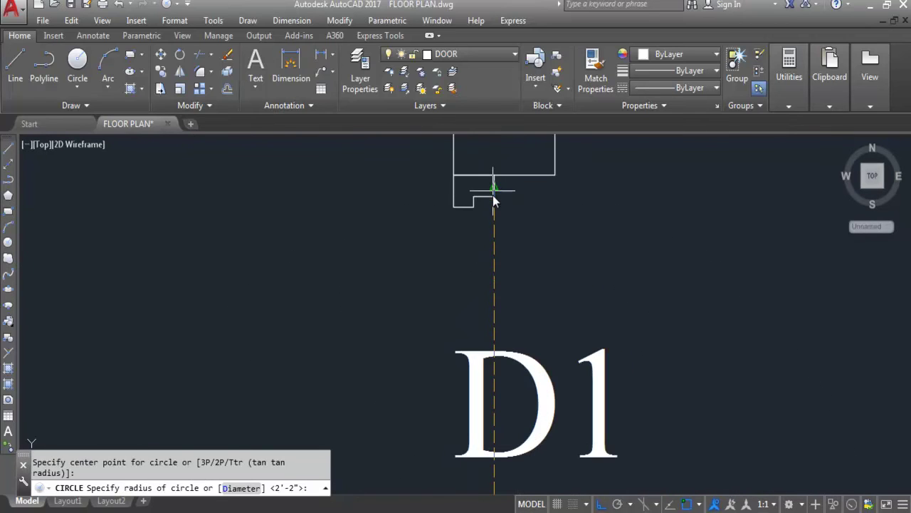
click(494, 191)
scroll(496, 206, down, 5)
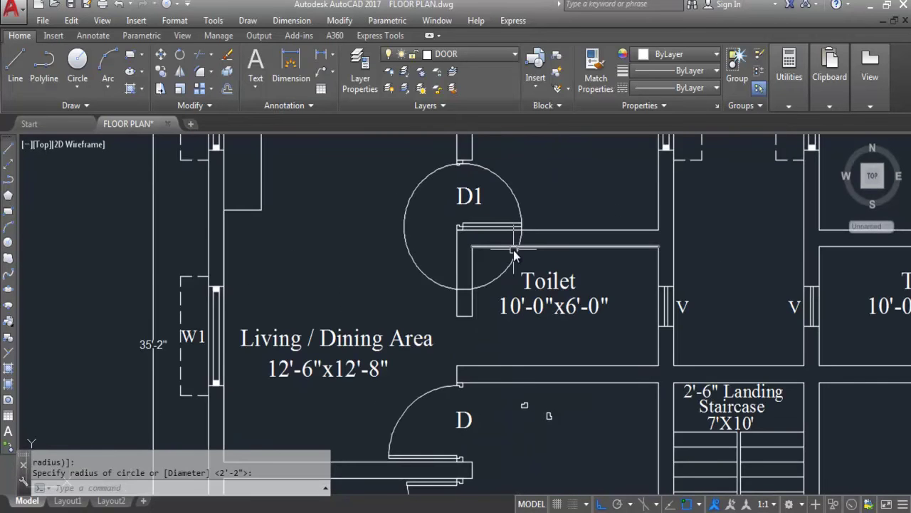
Trim away the wall segment at the door corner using TR.
text(TR)
key(Return)
key(Return)
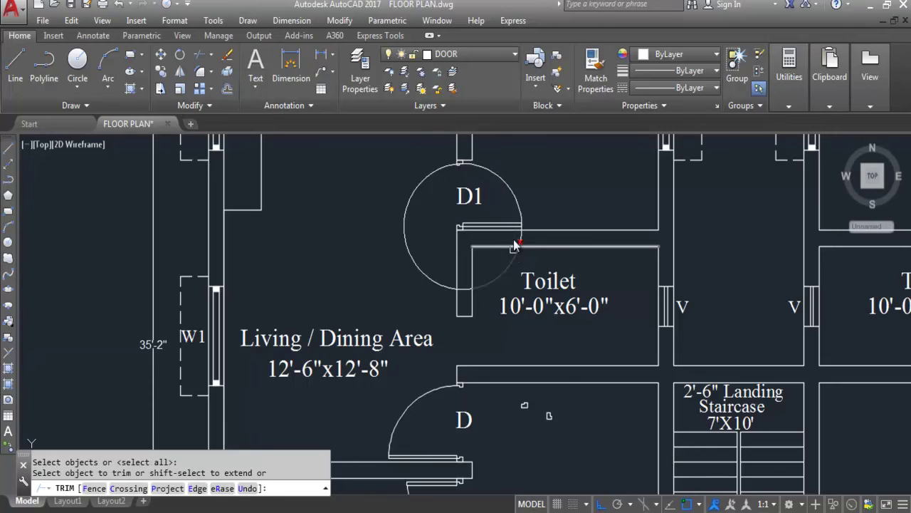
scroll(514, 249, up, 5)
scroll(484, 278, up, 3)
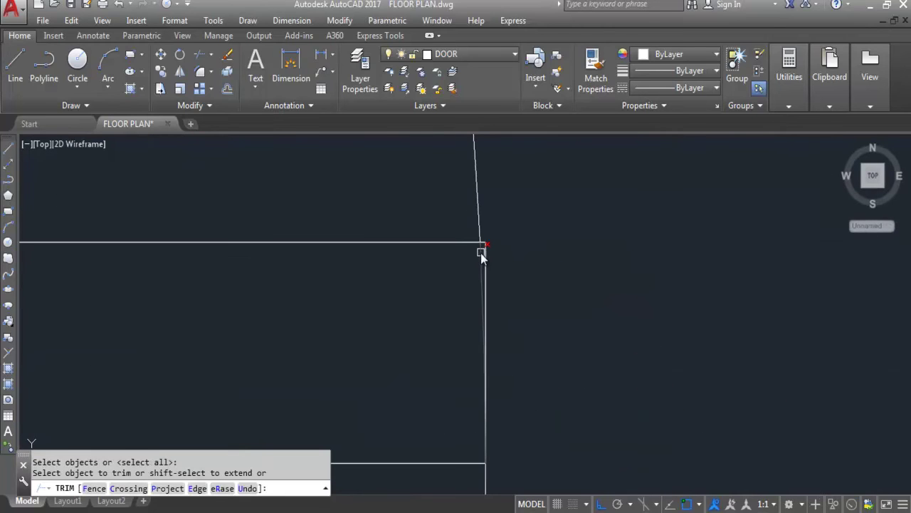
click(483, 253)
scroll(530, 314, down, 3)
scroll(537, 315, down, 7)
scroll(437, 218, up, 12)
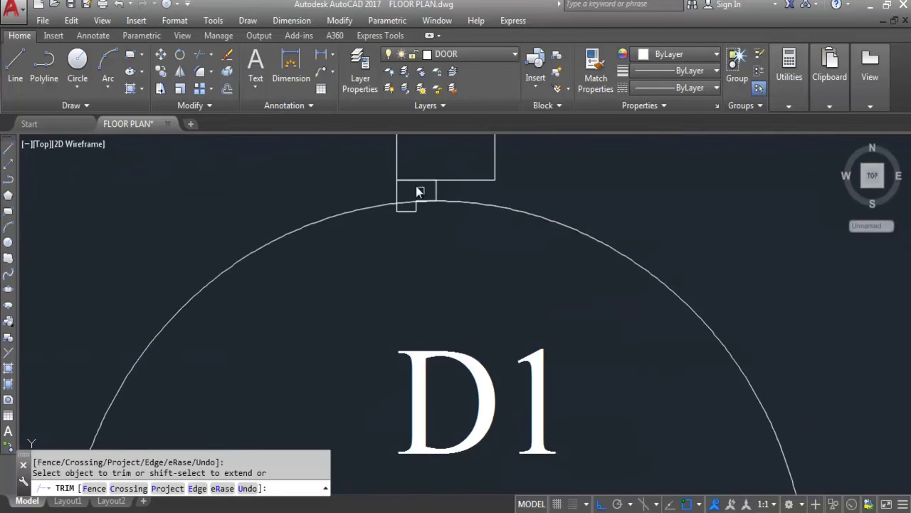
scroll(448, 209, down, 6)
Erase the leftover arc piece with a crossing window.
key(Escape)
click(444, 237)
click(427, 223)
key(Delete)
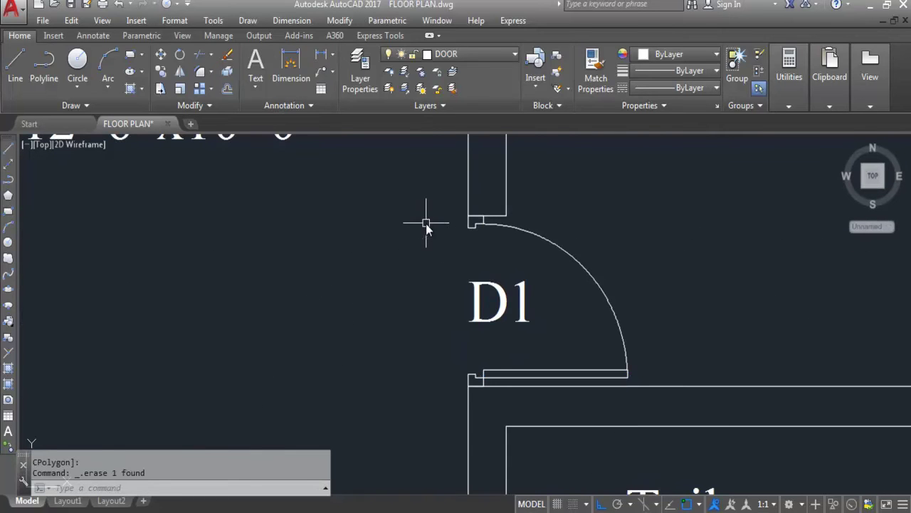
scroll(503, 241, down, 4)
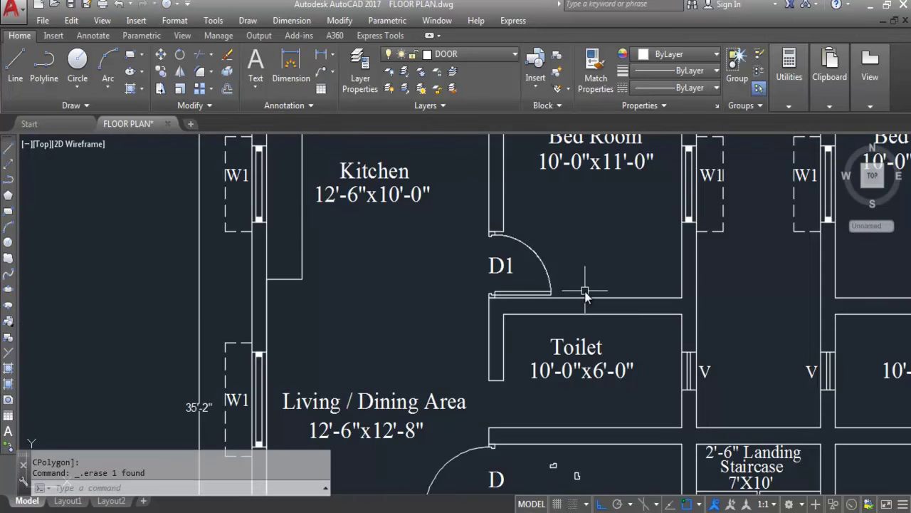
Make block D1A from door D1's swing arc, top hinge piece, leaf and lower jamb piece.
text(b)
key(Return)
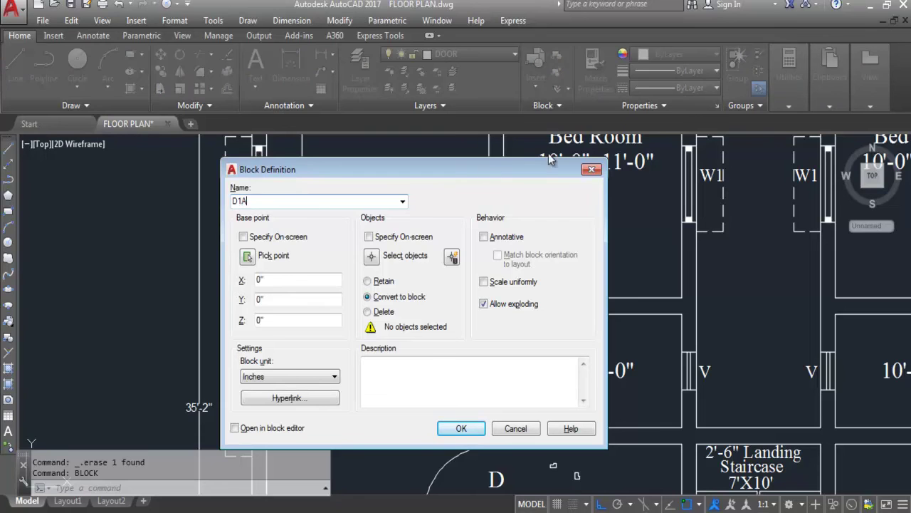
click(440, 257)
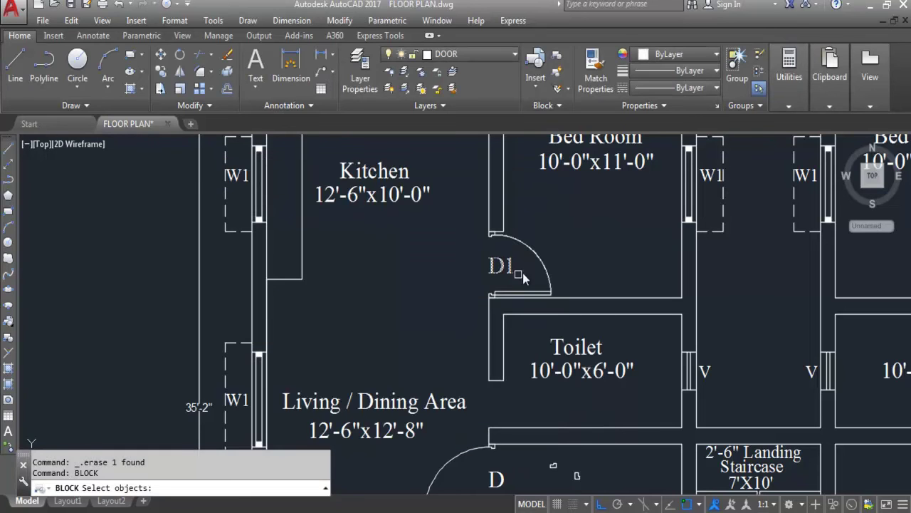
click(494, 234)
scroll(489, 257, up, 5)
click(489, 251)
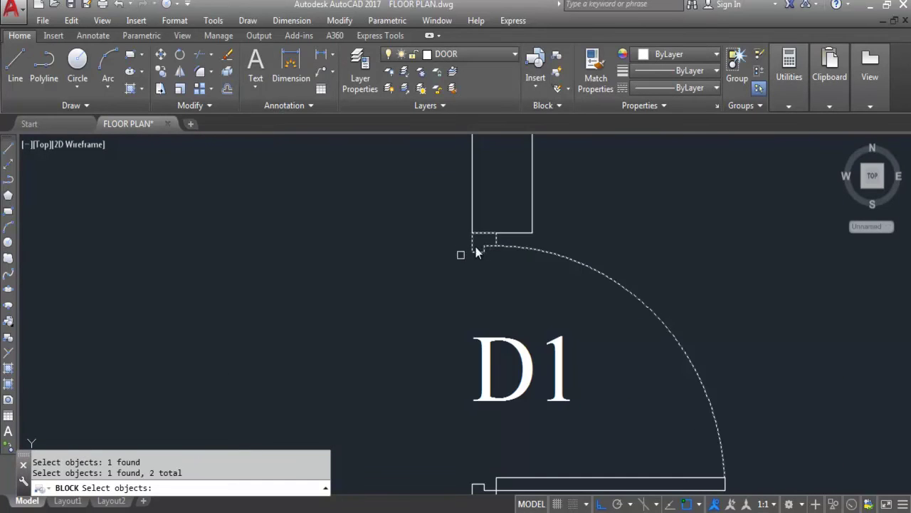
scroll(452, 254, down, 3)
scroll(499, 313, up, 3)
click(499, 341)
click(456, 350)
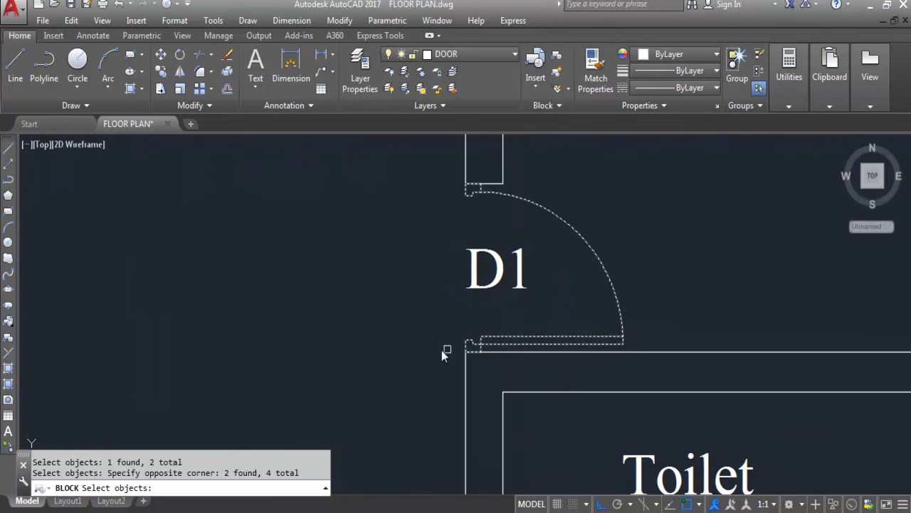
scroll(403, 277, down, 2)
key(Return)
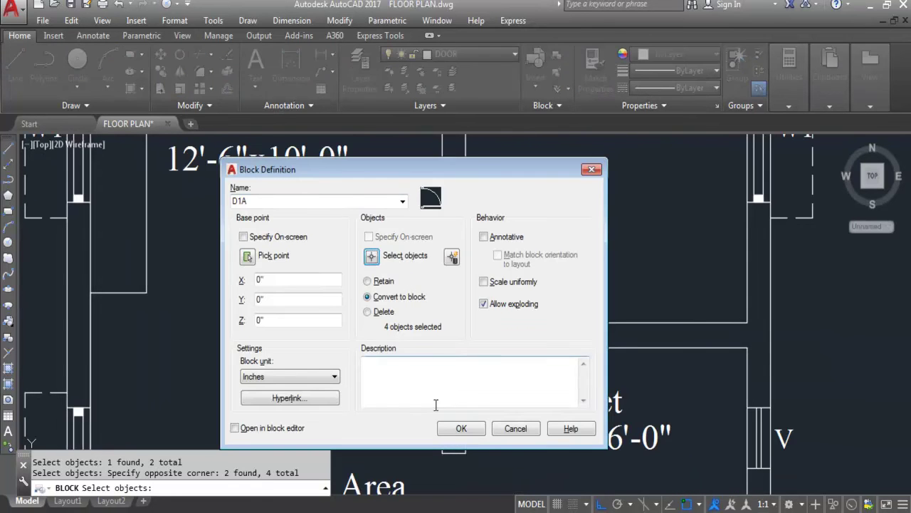
click(460, 428)
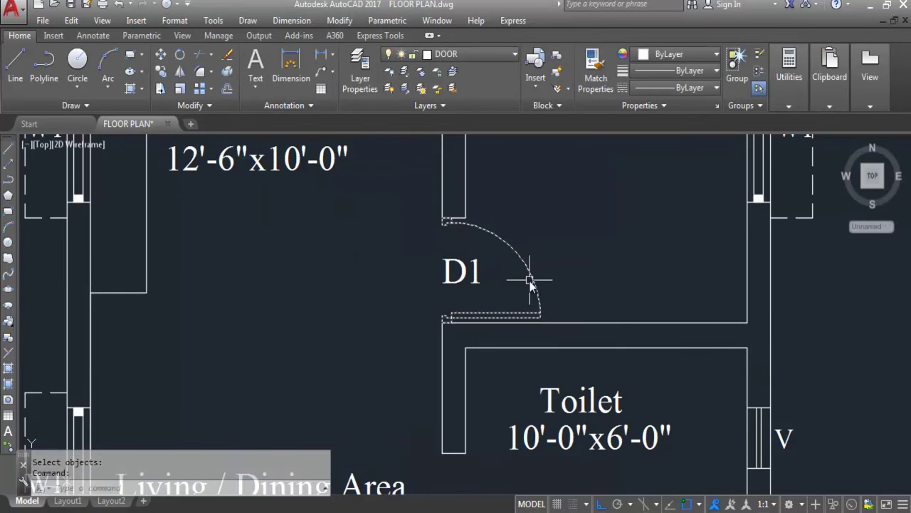
key(Escape)
Mirror the lower D3 toilet door upward across a horizontal line, keeping the original.
scroll(468, 232, down, 3)
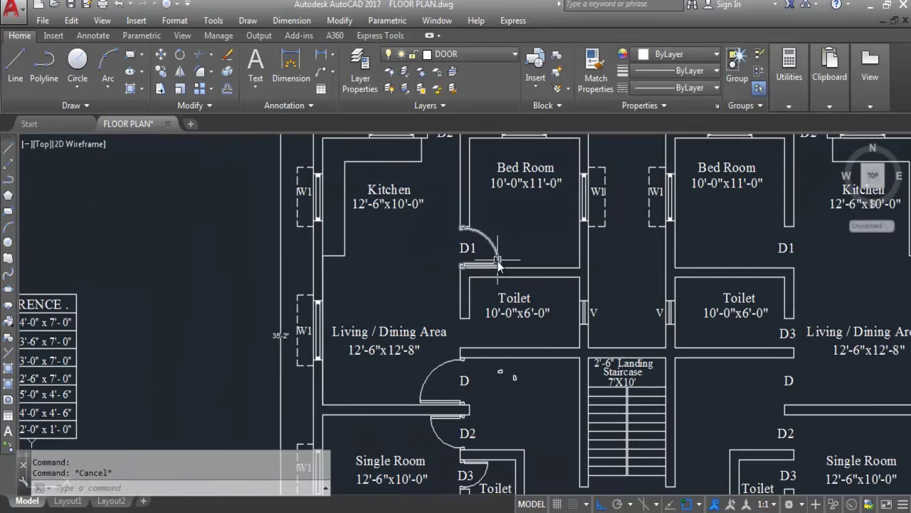
scroll(520, 269, down, 3)
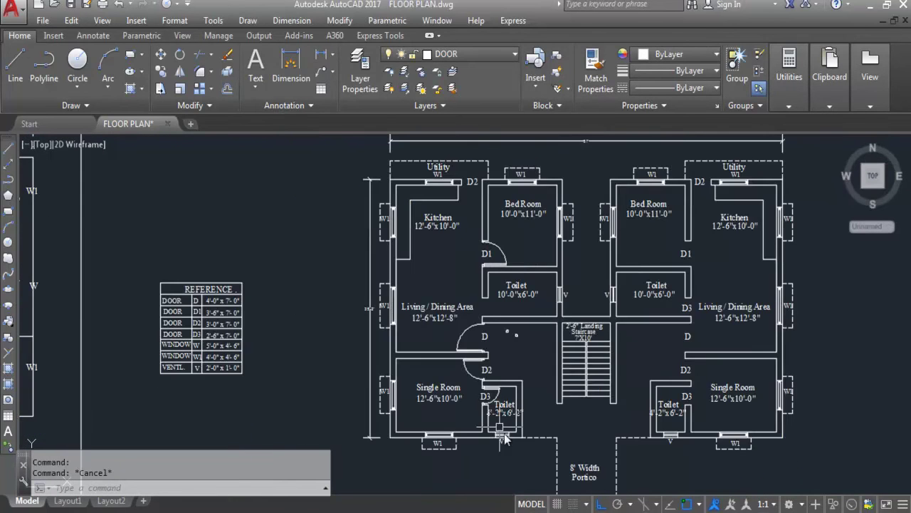
scroll(499, 420, up, 2)
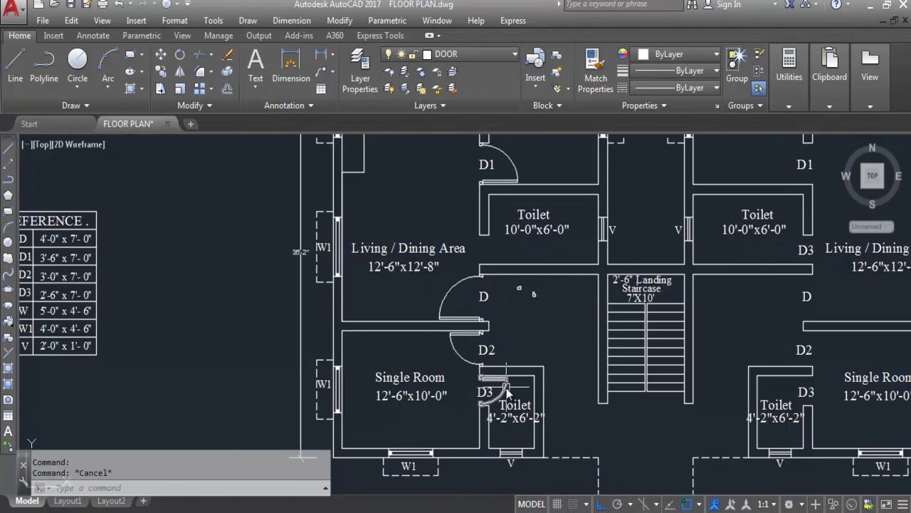
scroll(484, 367, up, 3)
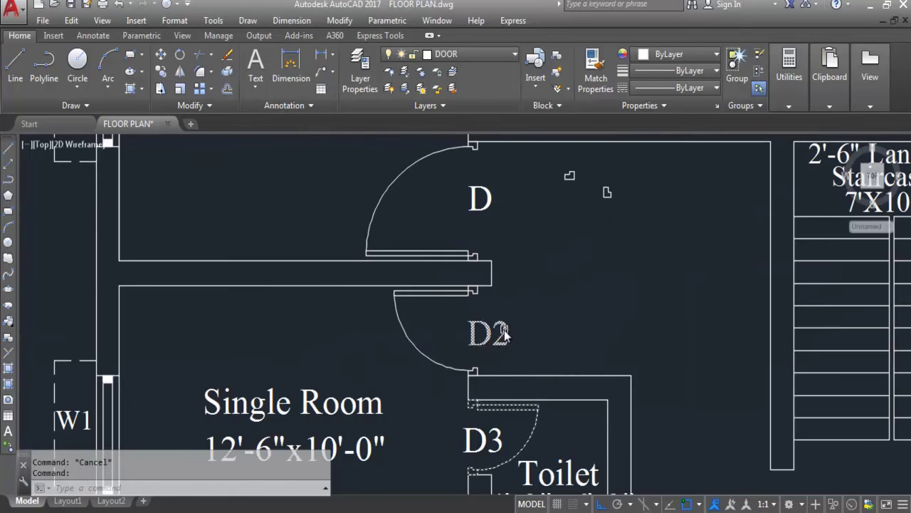
scroll(507, 335, down, 2)
mouse_move(508, 336)
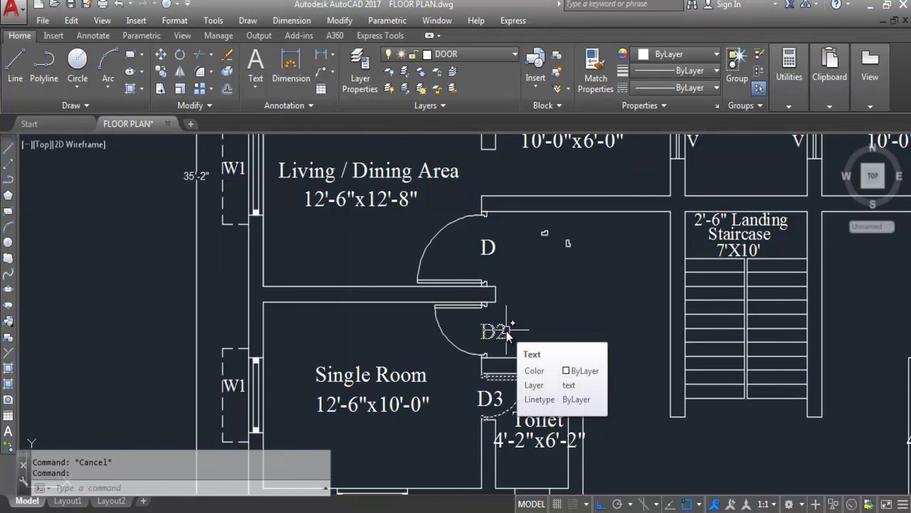
text(mi)
key(Return)
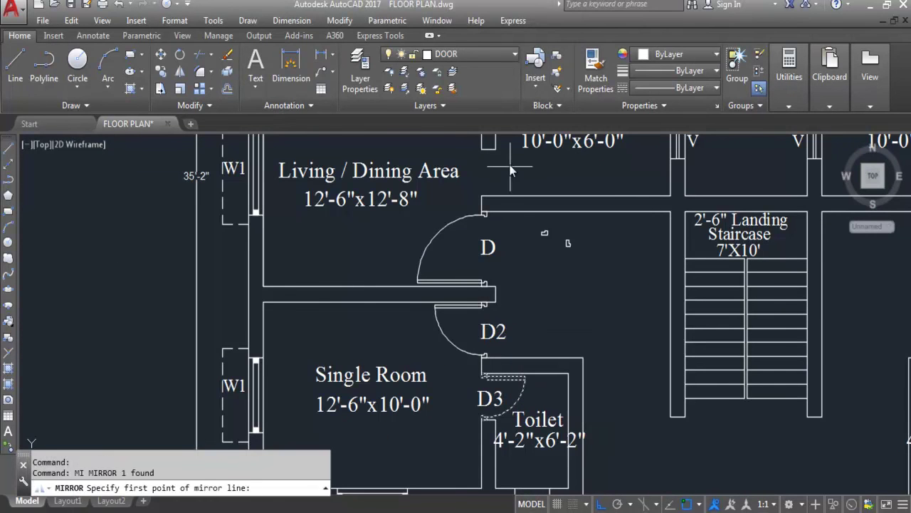
click(501, 296)
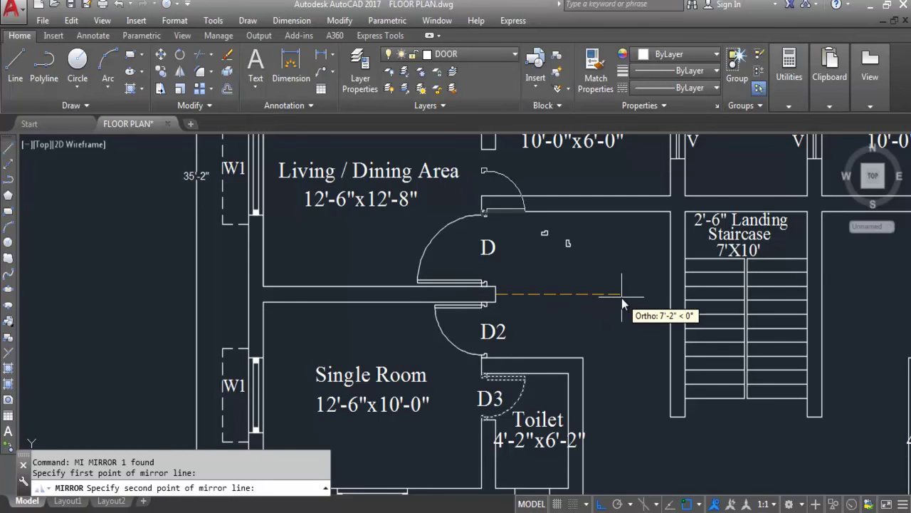
click(622, 298)
key(Return)
Move the mirrored door by its hinge corner into the upper Toilet doorway jamb.
scroll(488, 174, up, 4)
click(488, 168)
click(488, 295)
text(m)
key(Return)
scroll(478, 288, up, 3)
click(506, 261)
scroll(509, 300, down, 2)
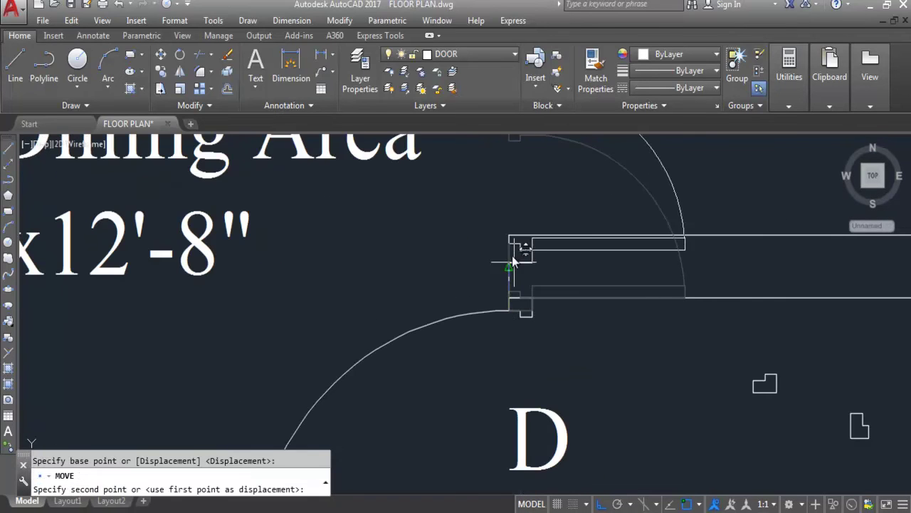
scroll(546, 312, down, 3)
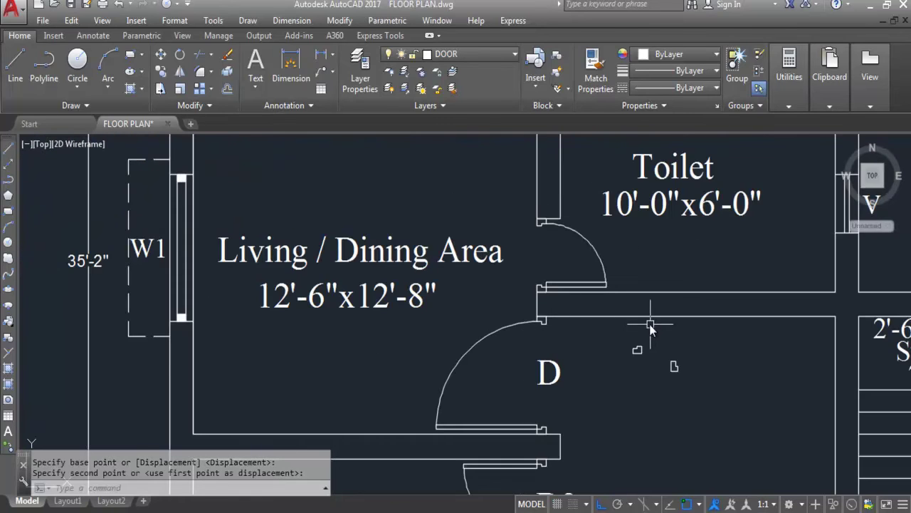
click(543, 236)
scroll(545, 238, down, 2)
scroll(546, 242, down, 2)
scroll(547, 382, up, 4)
Copy the D3 label with a base point and paste it beside the new toilet door.
mouse_move(546, 381)
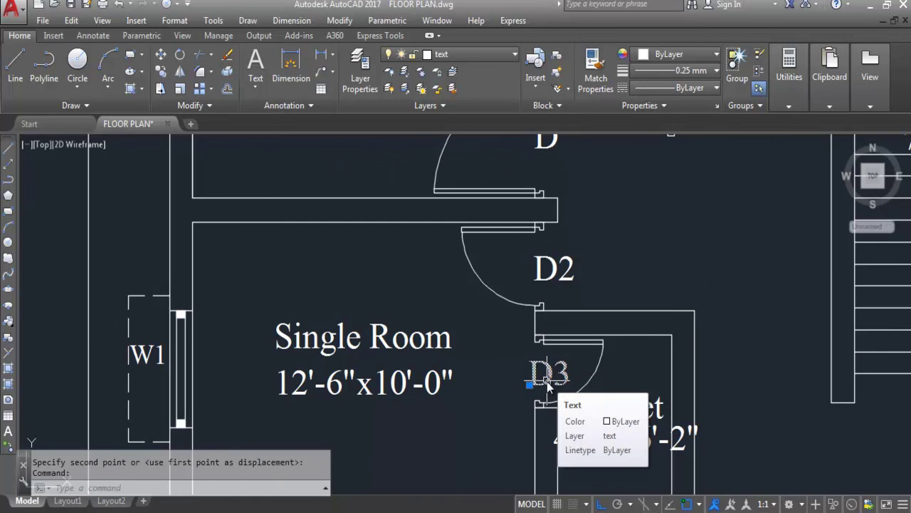
key(ctrl+shift+c)
click(533, 381)
key(ctrl+v)
scroll(532, 381, down, 3)
scroll(539, 304, up, 3)
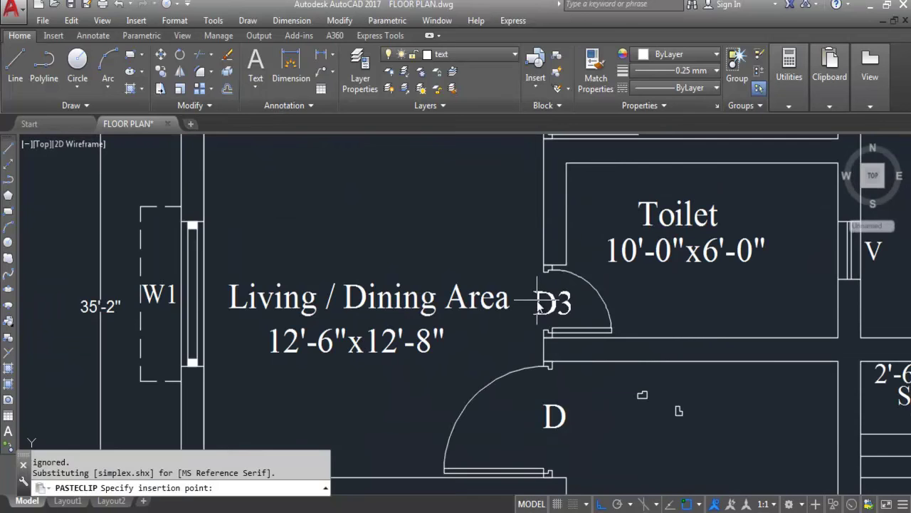
click(538, 303)
scroll(486, 241, down, 4)
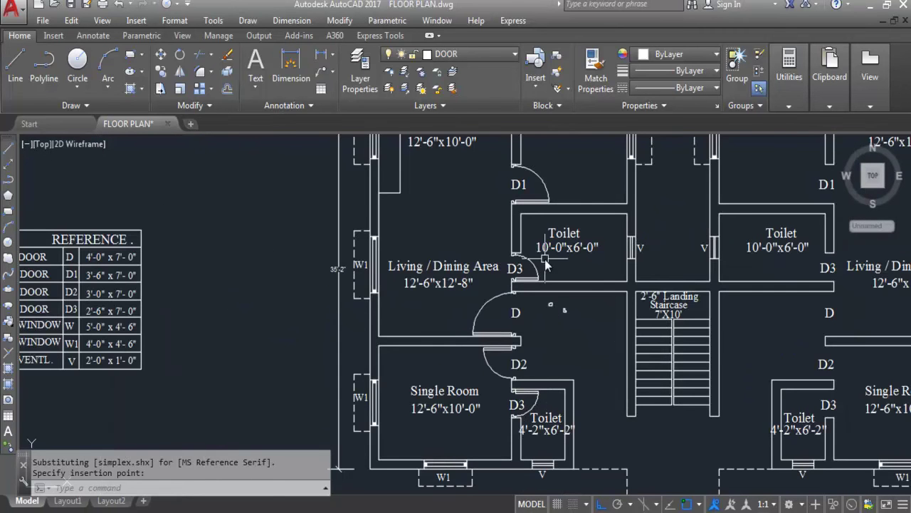
Window-select the Single Room's D2 door, cancelling an accidentally started circle.
scroll(527, 363, down, 3)
scroll(473, 186, up, 3)
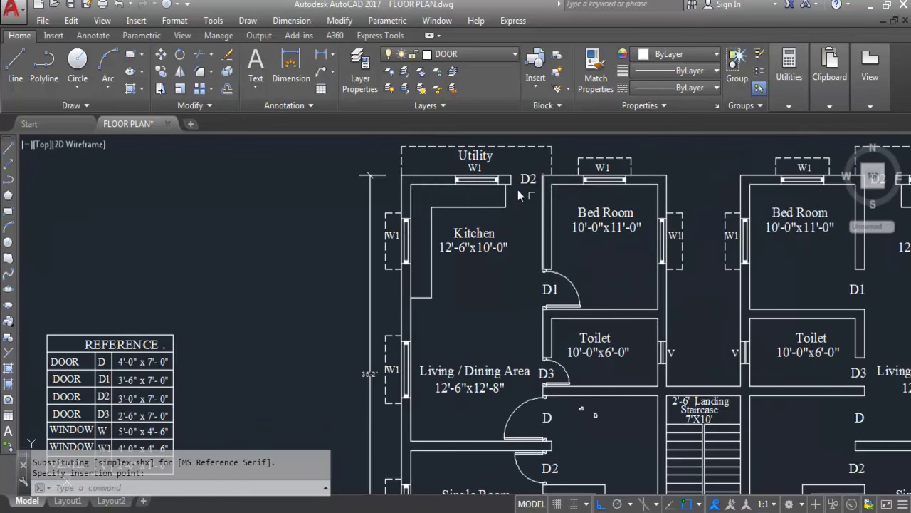
scroll(540, 187, down, 3)
scroll(539, 399, up, 3)
scroll(539, 417, down, 3)
scroll(538, 419, up, 4)
click(528, 417)
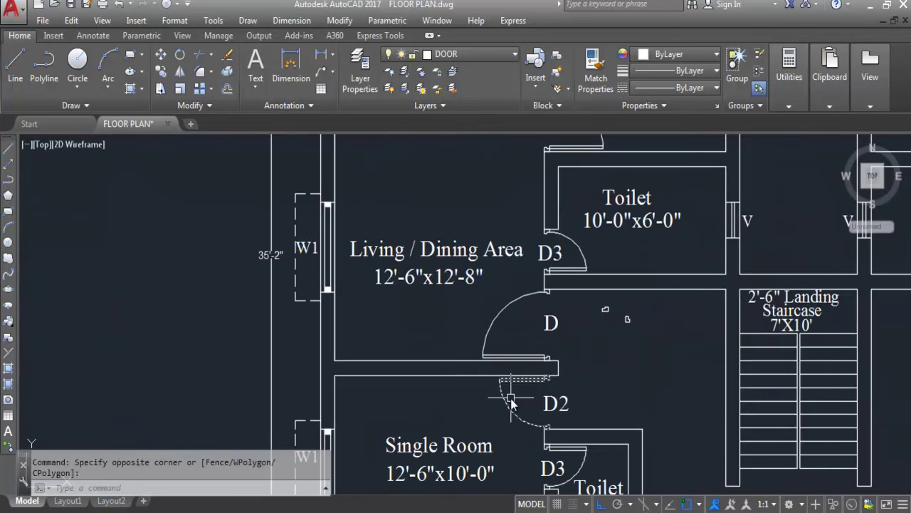
text(C)
key(Return)
click(535, 401)
key(Escape)
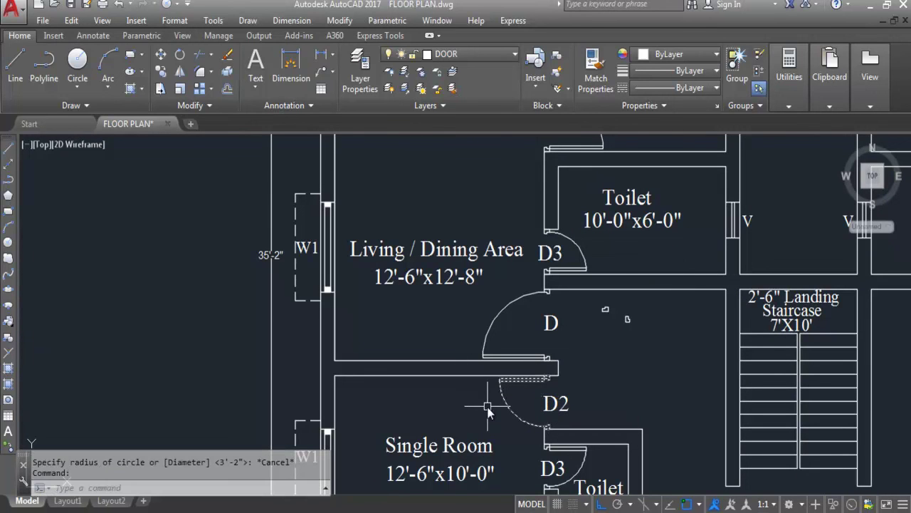
Copy the D2 door with CO, picking a base point on the door.
text(co)
key(Return)
click(514, 371)
scroll(507, 288, down, 2)
scroll(511, 317, down, 3)
scroll(524, 224, up, 5)
Place the D2 door copy at the Utility doorway and rotate it 90° about its hinge.
click(499, 326)
key(Escape)
click(505, 291)
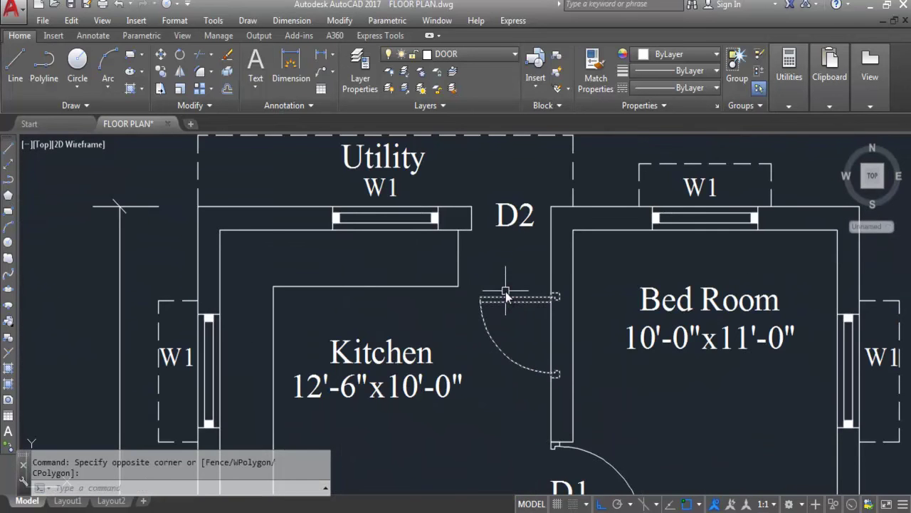
text(R)
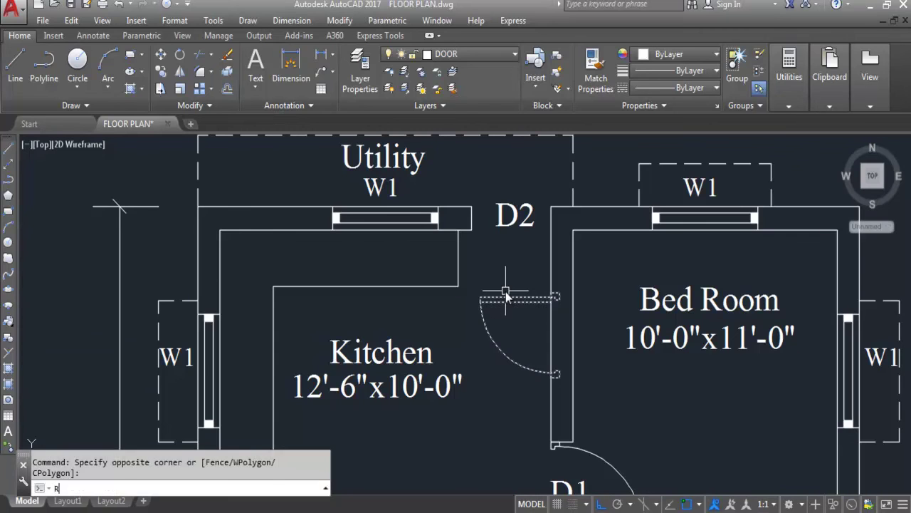
key(Return)
key(Escape)
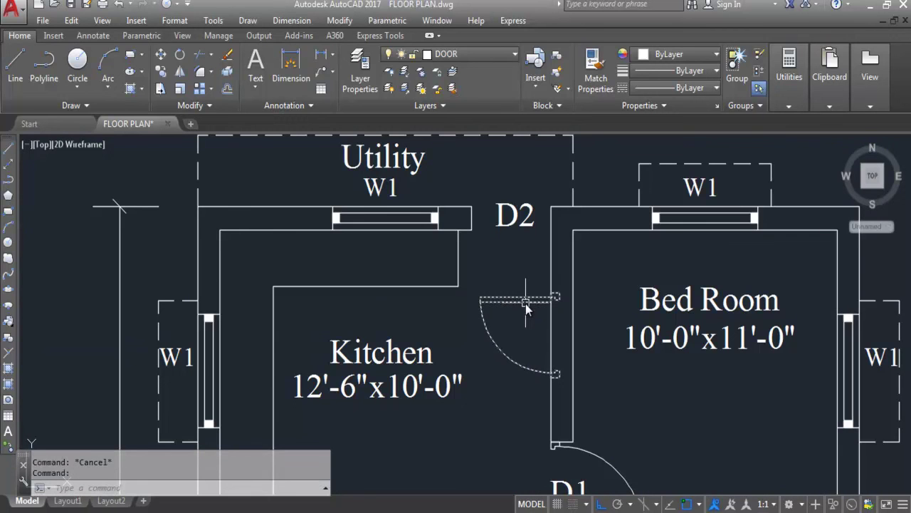
text(RO)
key(Return)
key(Escape)
text(R)
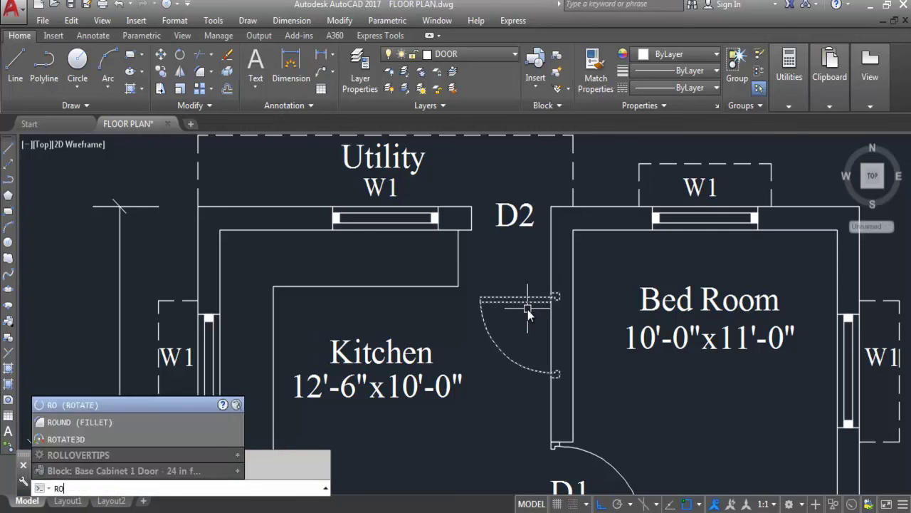
key(Return)
click(528, 309)
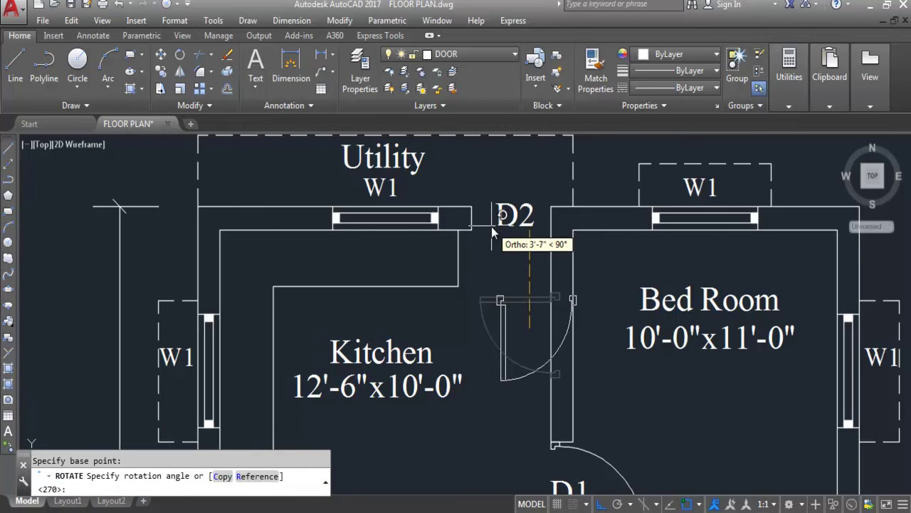
click(524, 295)
click(523, 295)
Mirror the rotated door across a vertical axis, keeping the original.
click(479, 323)
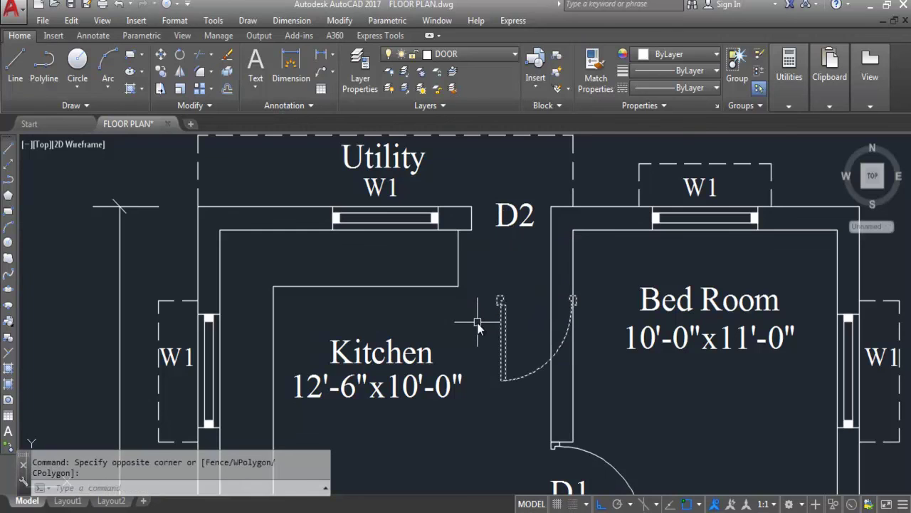
text(ro)
key(BackSpace)
key(BackSpace)
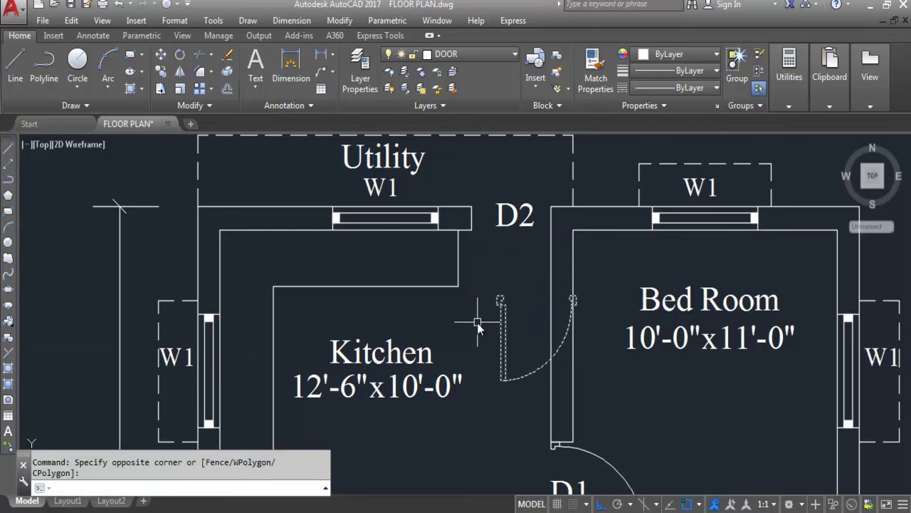
key(Return)
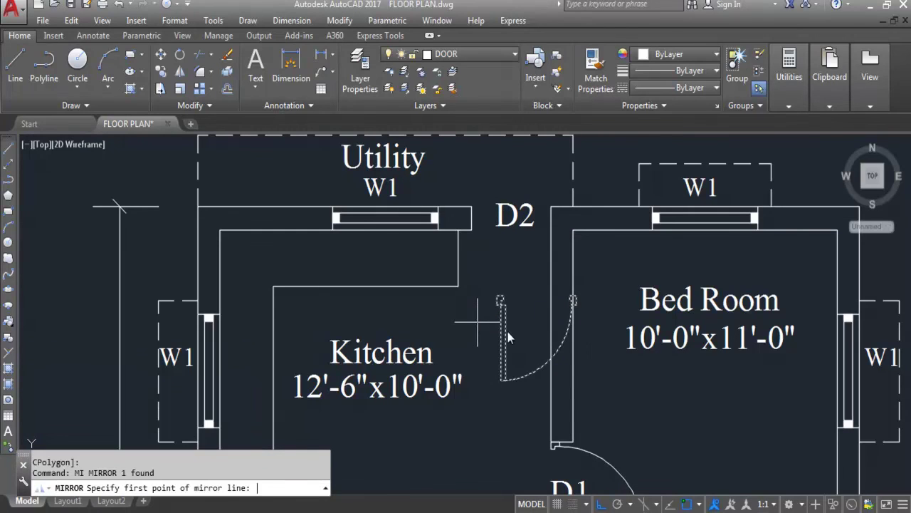
click(590, 283)
click(591, 395)
key(Return)
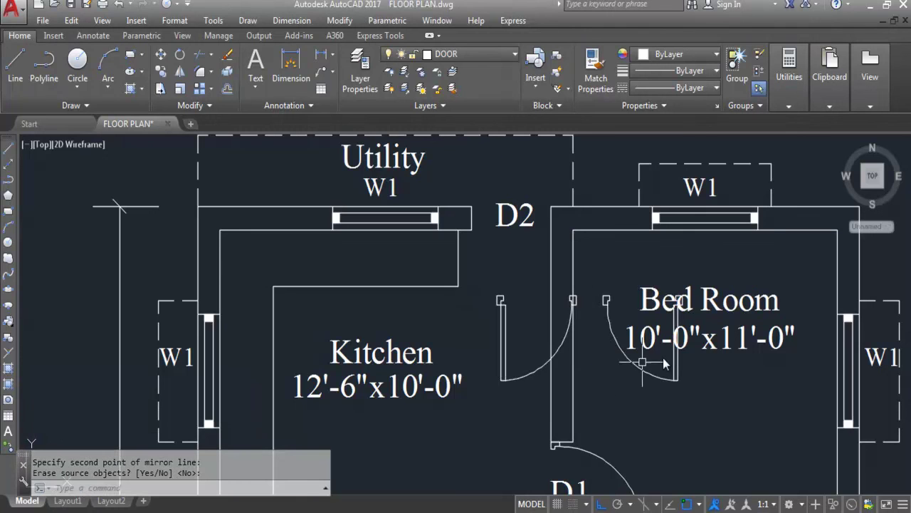
Move the mirrored door into the D2 opening beside the Utility.
click(639, 388)
click(646, 366)
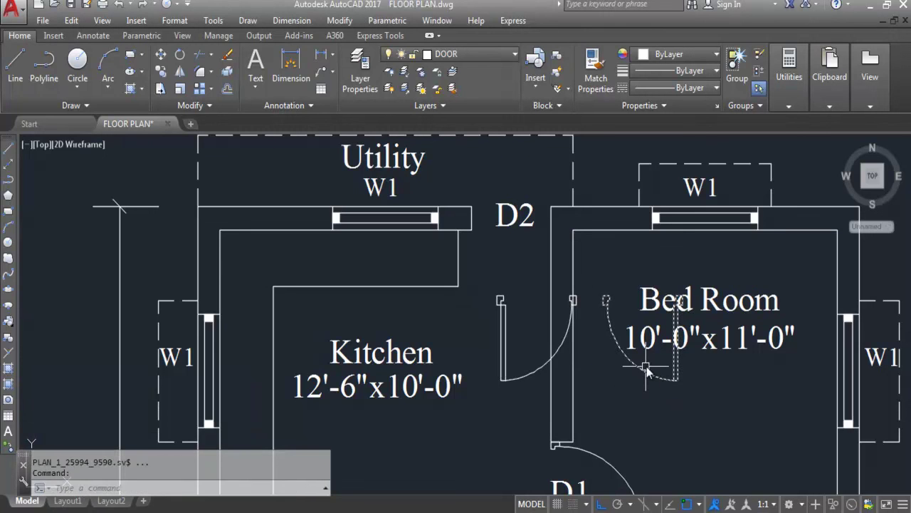
text(m)
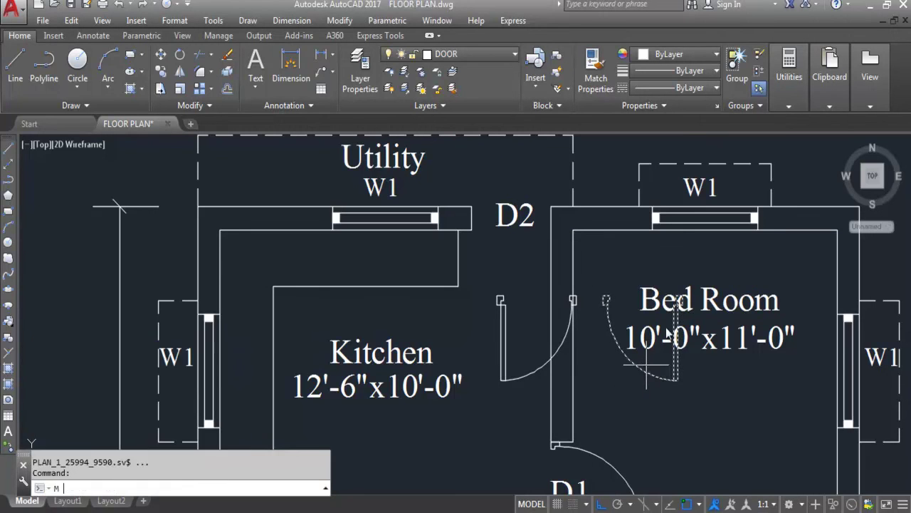
key(Return)
scroll(700, 292, up, 5)
click(624, 302)
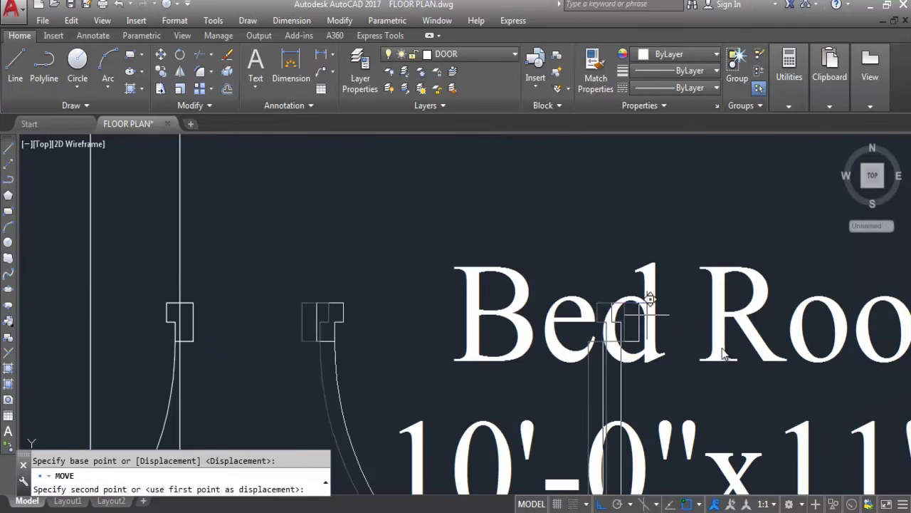
scroll(623, 299, down, 5)
click(587, 251)
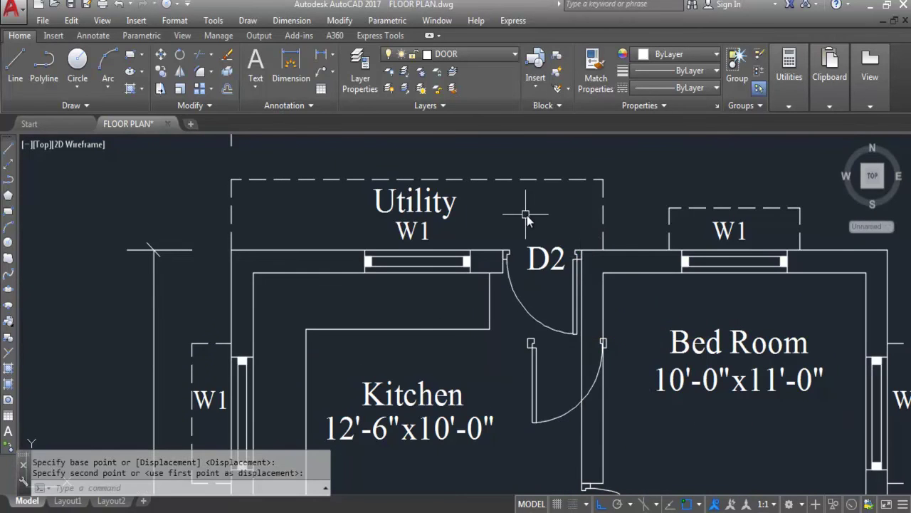
Erase the leftover unmirrored door with a crossing window.
scroll(527, 217, down, 2)
click(535, 306)
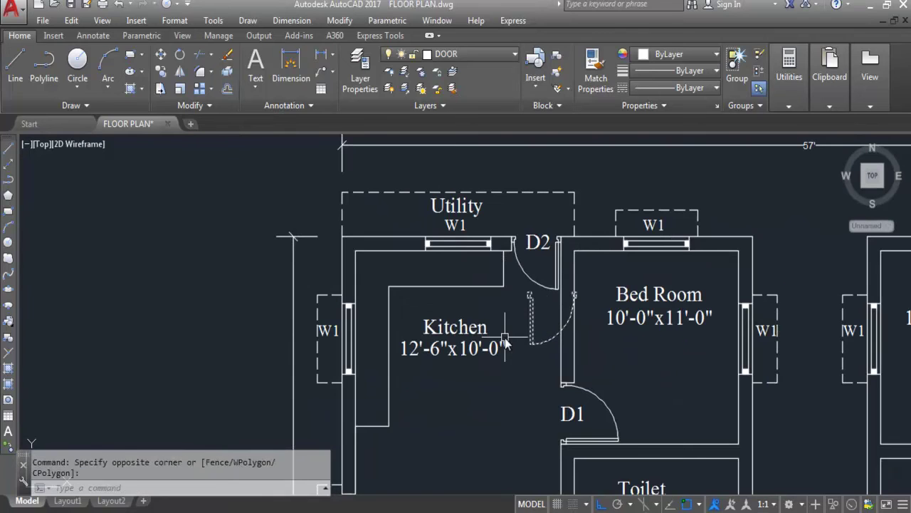
click(506, 334)
key(Delete)
Zoom around the Living / Dining Area to locate the stray marks near door D.
scroll(531, 250, down, 3)
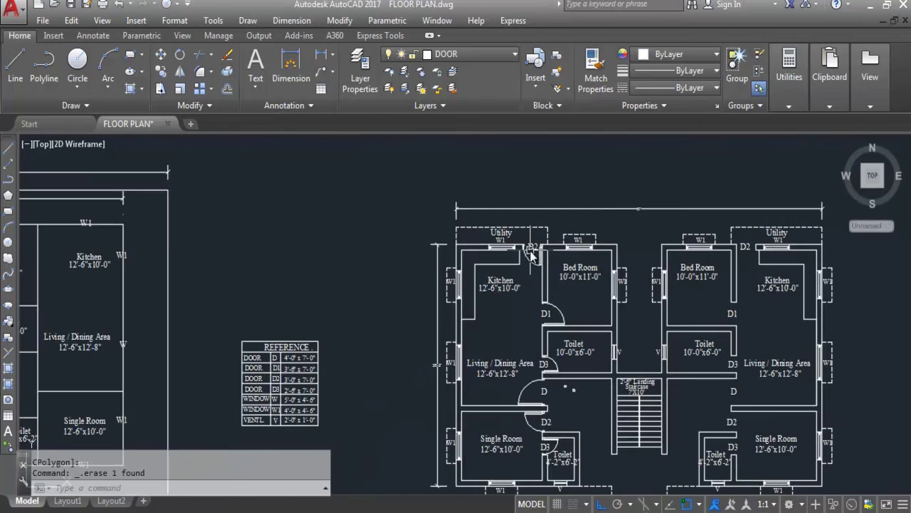
click(606, 289)
click(700, 368)
scroll(533, 269, up, 2)
scroll(449, 259, down, 4)
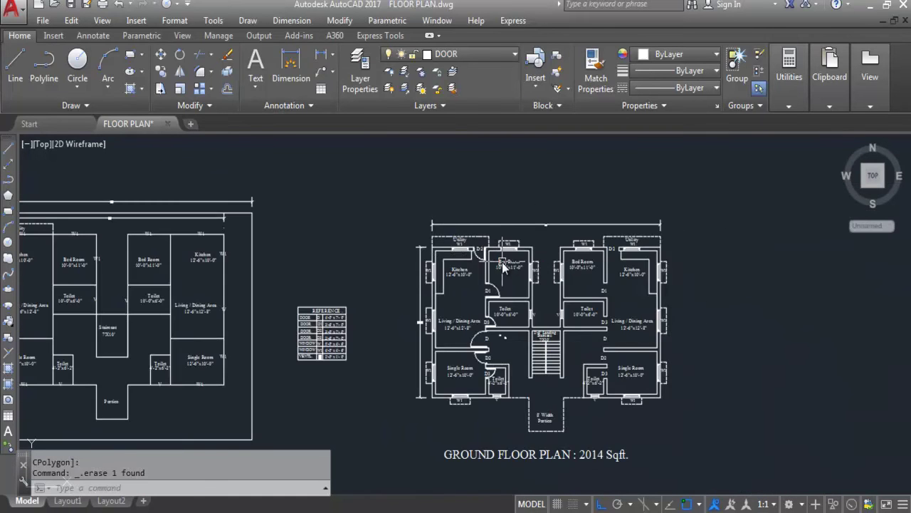
scroll(468, 254, up, 4)
scroll(450, 251, down, 2)
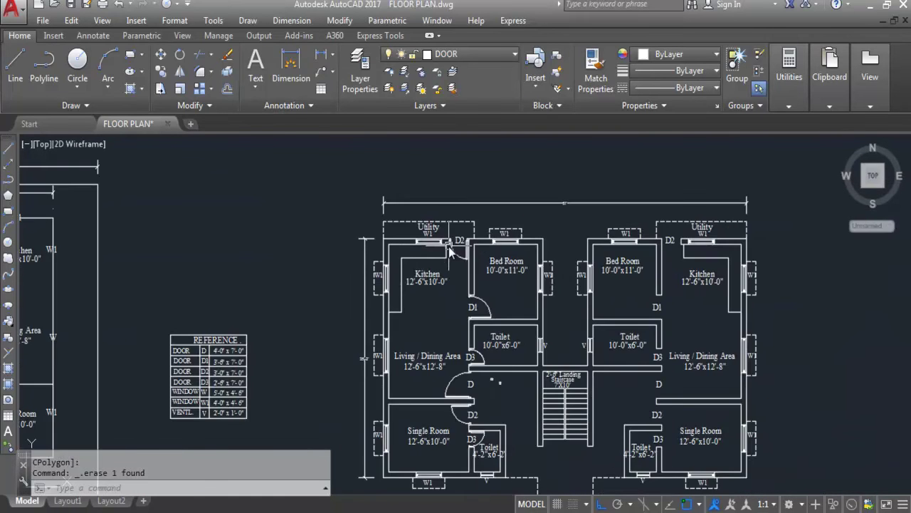
scroll(455, 255, up, 2)
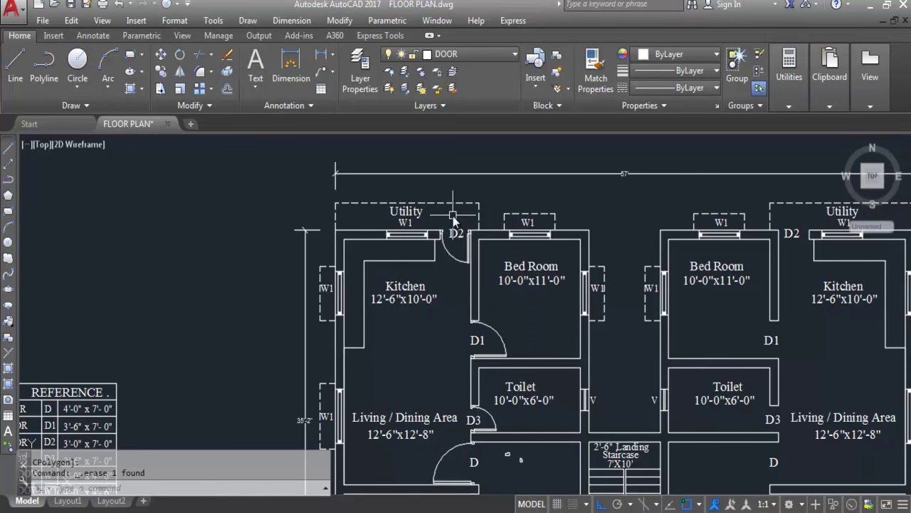
scroll(453, 218, down, 2)
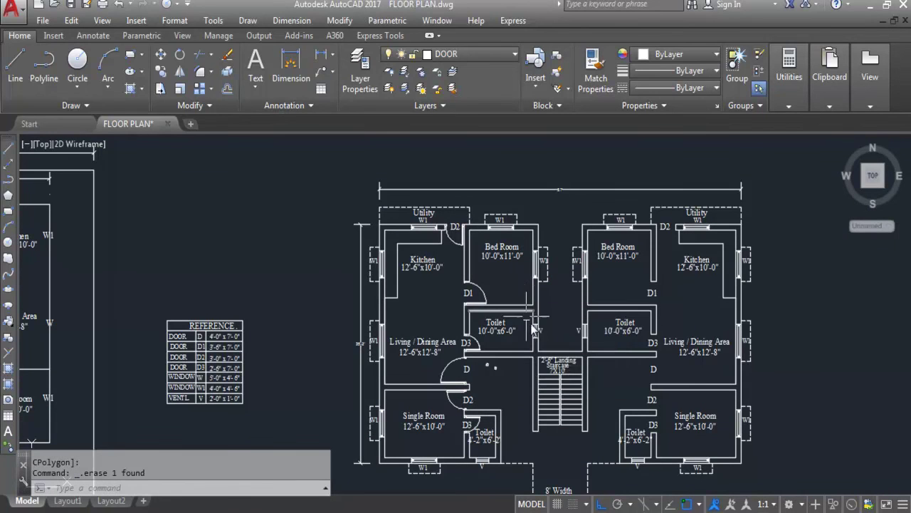
scroll(469, 303, down, 2)
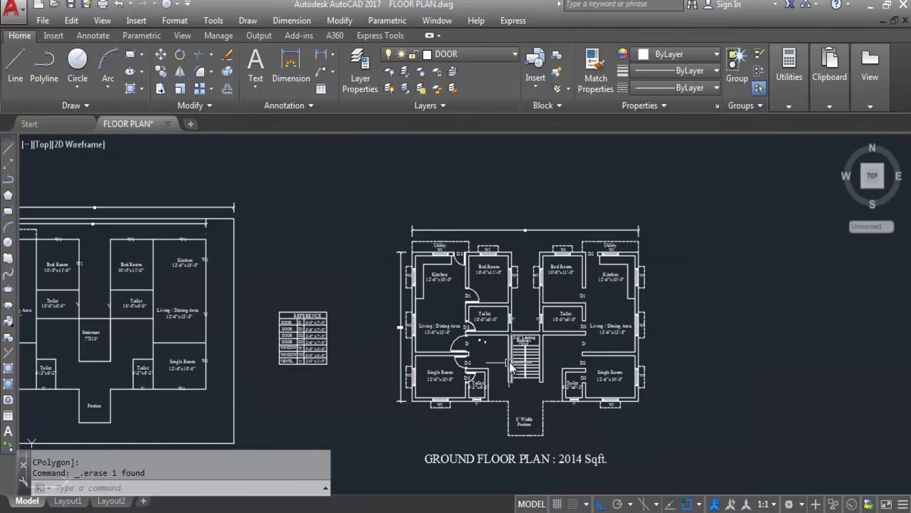
scroll(523, 346, up, 2)
scroll(473, 426, up, 2)
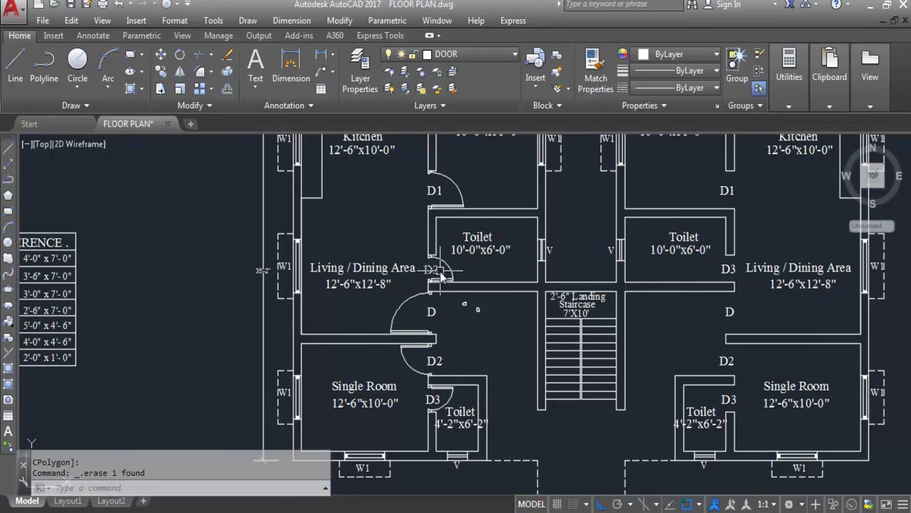
scroll(442, 276, down, 2)
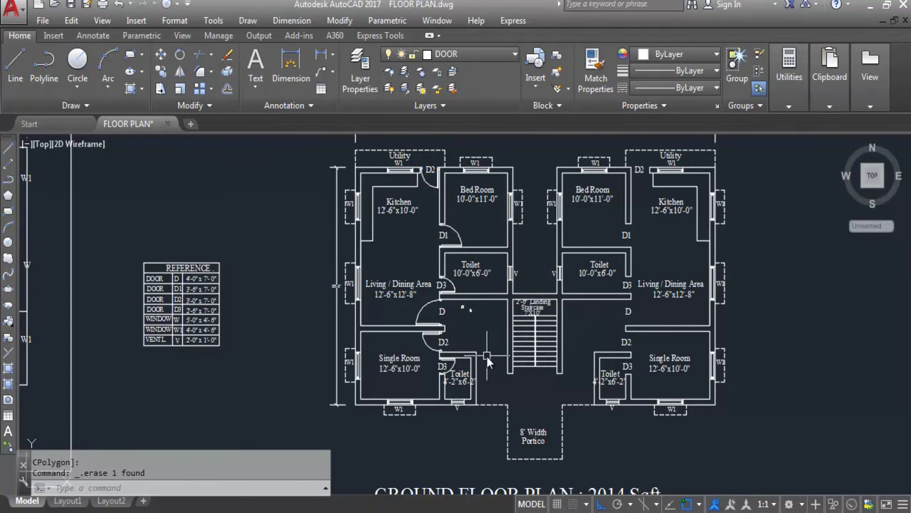
scroll(476, 348, up, 2)
scroll(466, 292, up, 3)
Delete the two stray marks near door D using a crossing window.
click(477, 300)
click(407, 255)
key(Delete)
scroll(354, 263, down, 4)
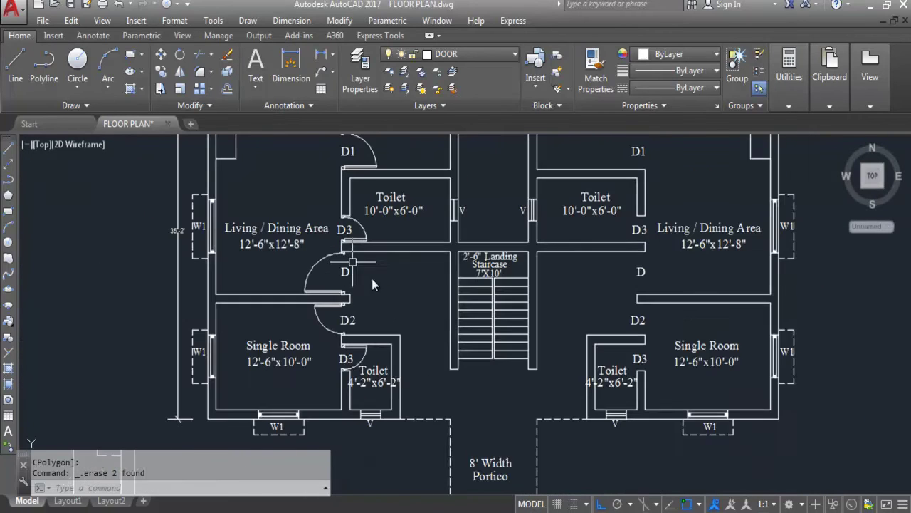
scroll(361, 340, up, 2)
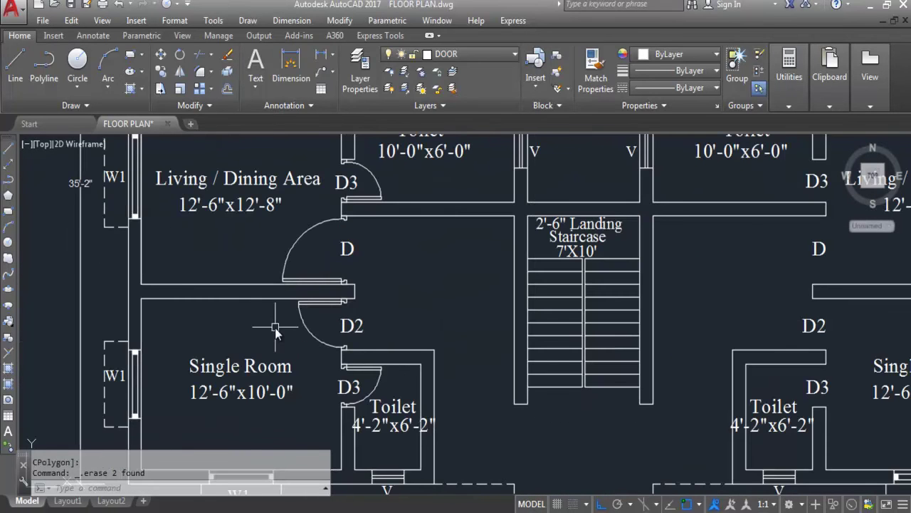
scroll(418, 394, down, 5)
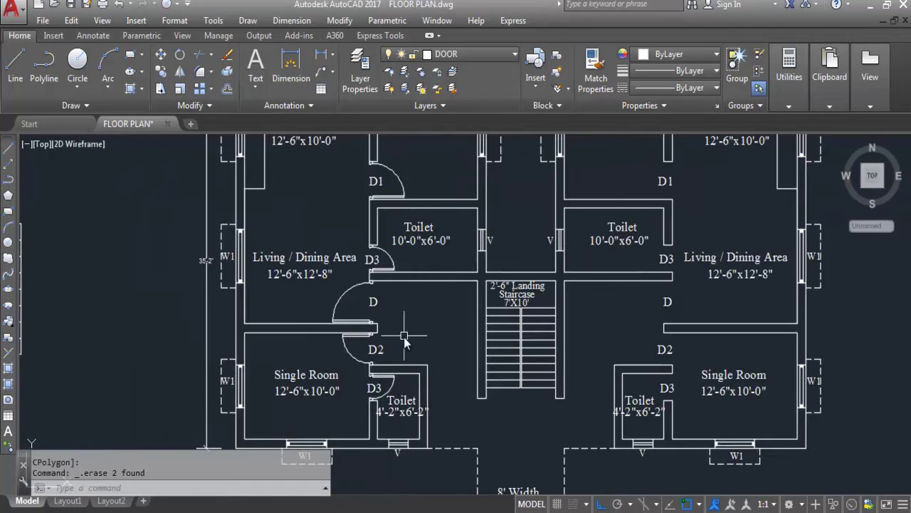
scroll(351, 286, up, 2)
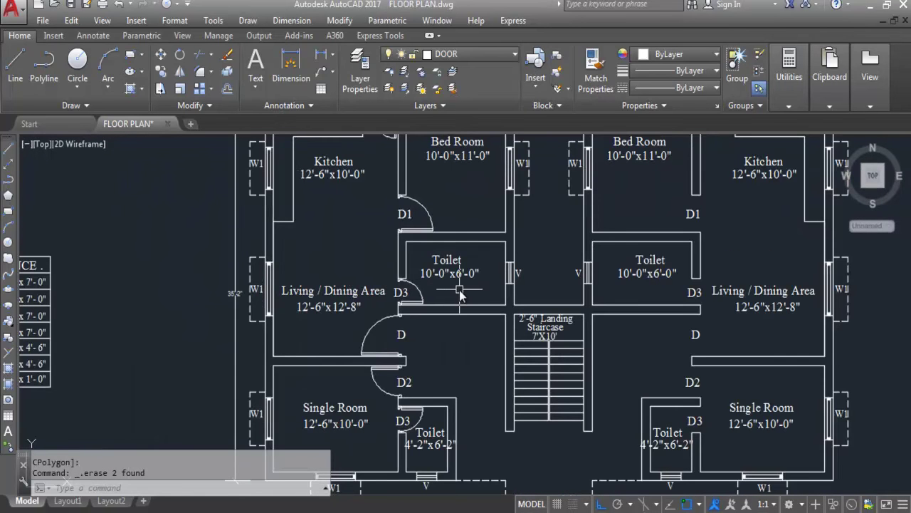
scroll(464, 305, down, 2)
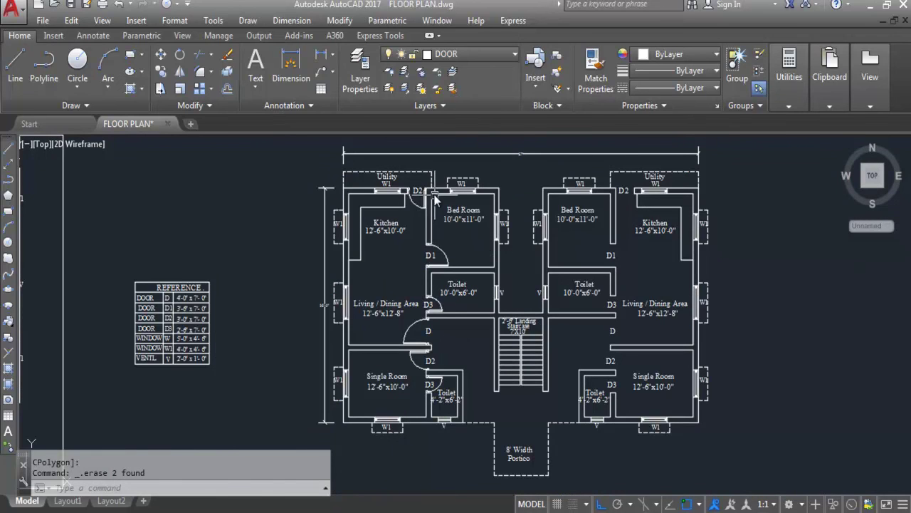
scroll(439, 198, up, 4)
scroll(512, 229, down, 4)
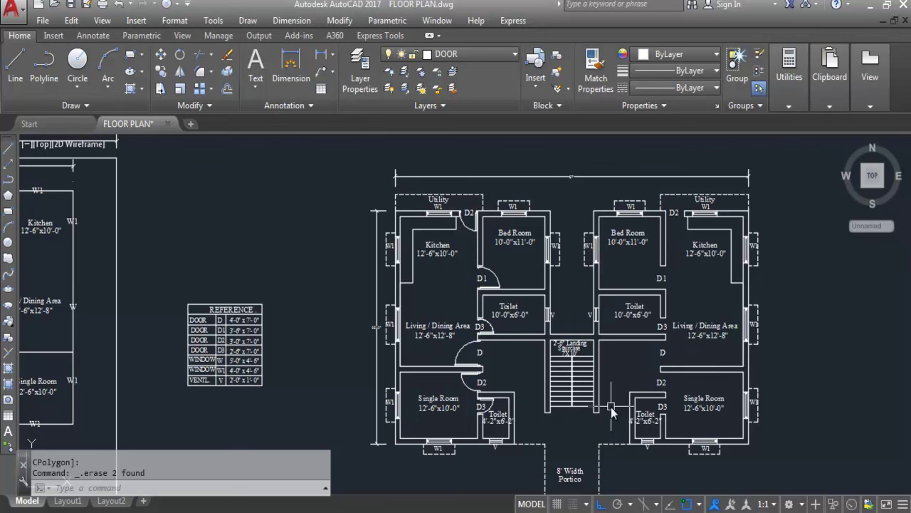
Select the left unit's D3, D2 and D door blocks, then bring the upper doors into view.
scroll(482, 404, up, 5)
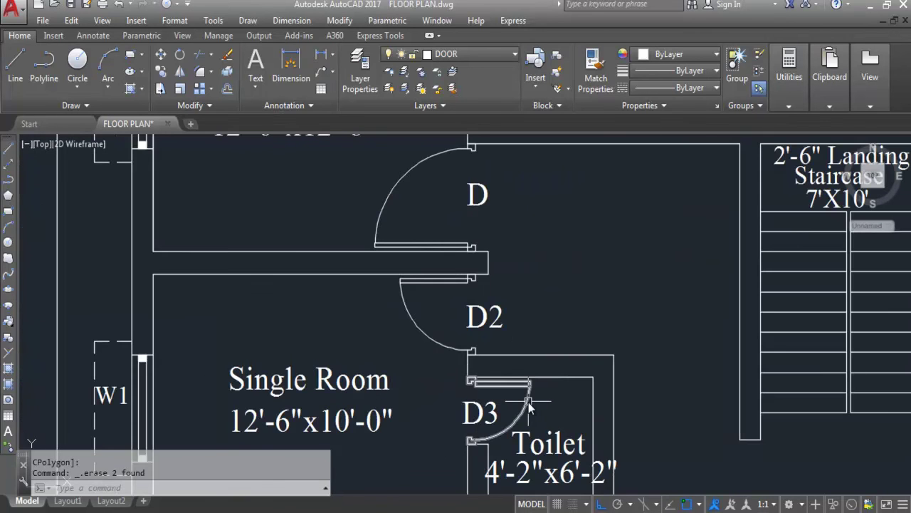
click(528, 402)
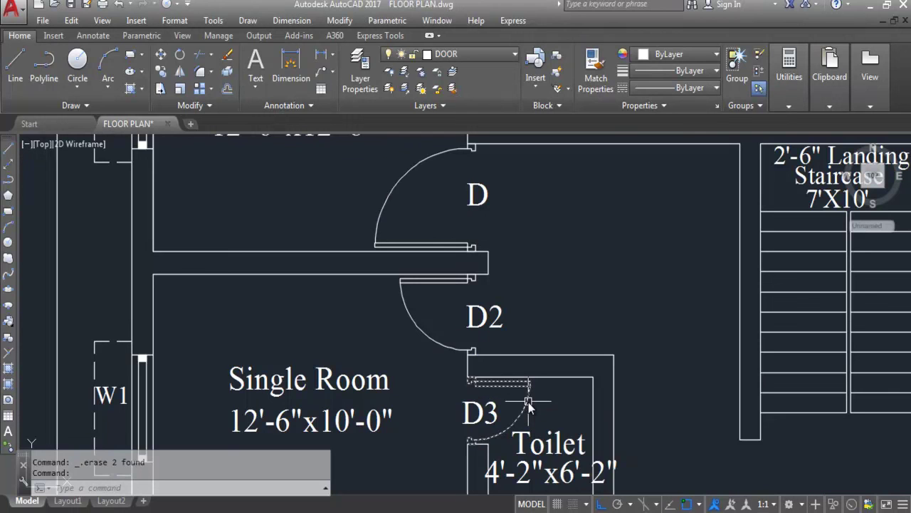
click(423, 337)
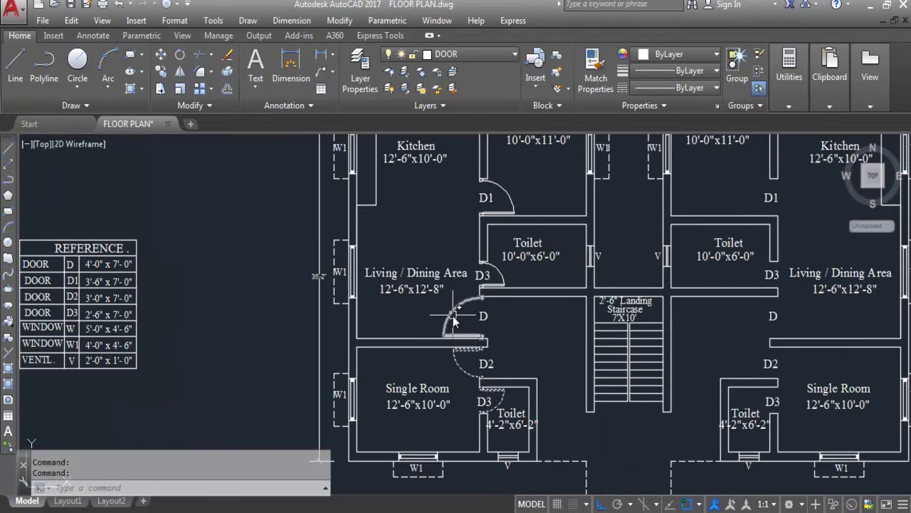
click(453, 320)
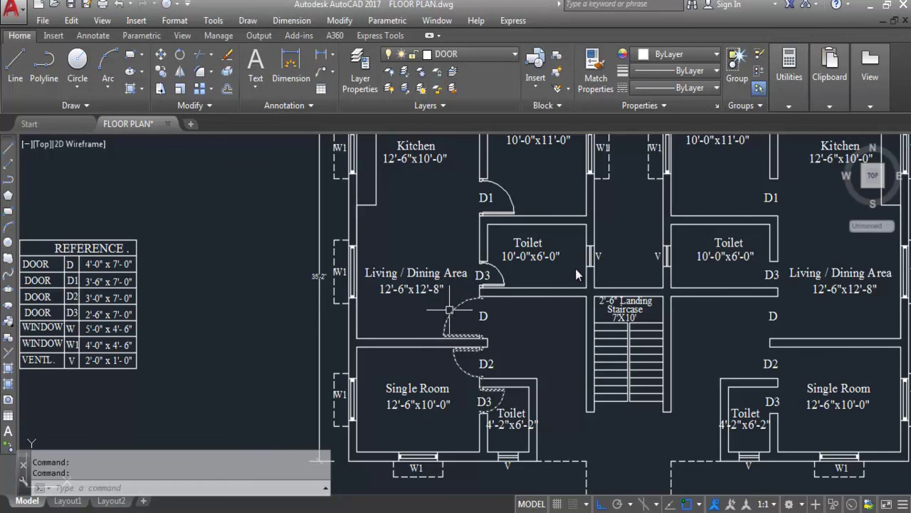
middle_drag(575, 268, 618, 199)
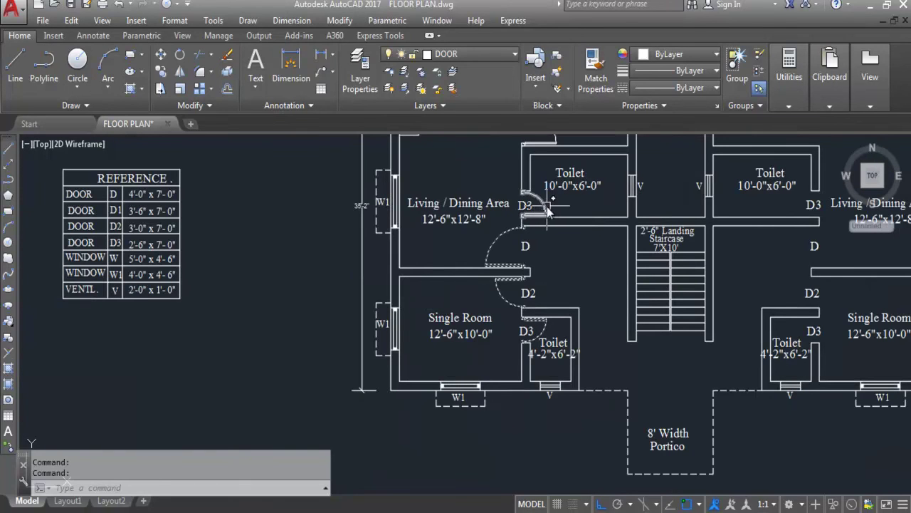
scroll(562, 349, down, 4)
scroll(568, 347, up, 4)
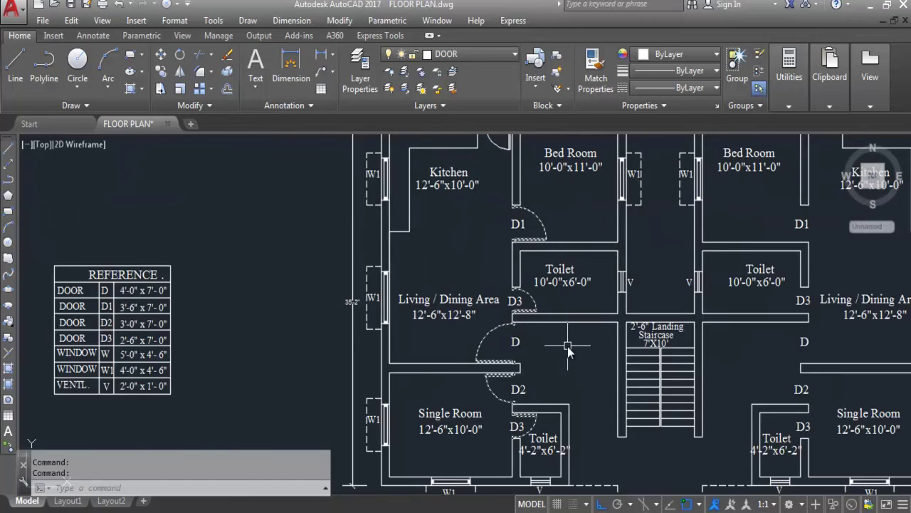
scroll(568, 345, down, 5)
scroll(509, 278, up, 6)
scroll(510, 208, down, 3)
scroll(512, 212, down, 2)
scroll(496, 325, up, 4)
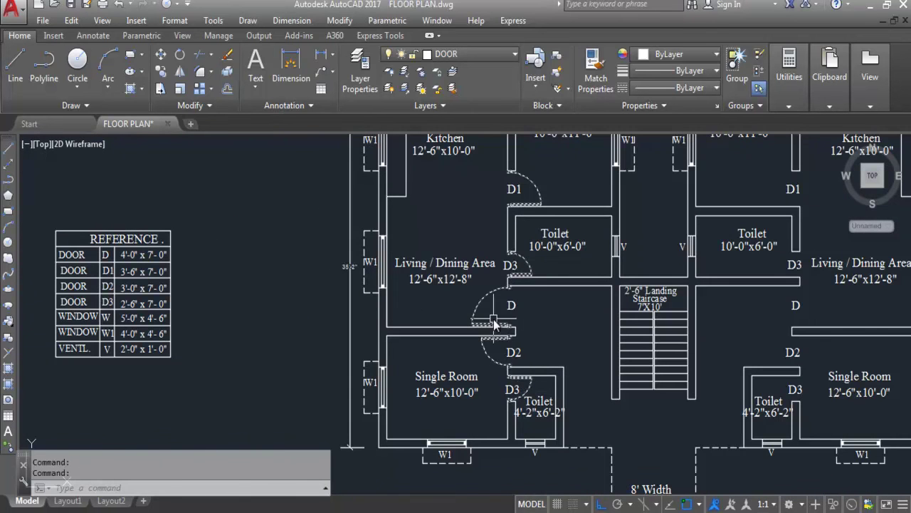
scroll(523, 315, down, 2)
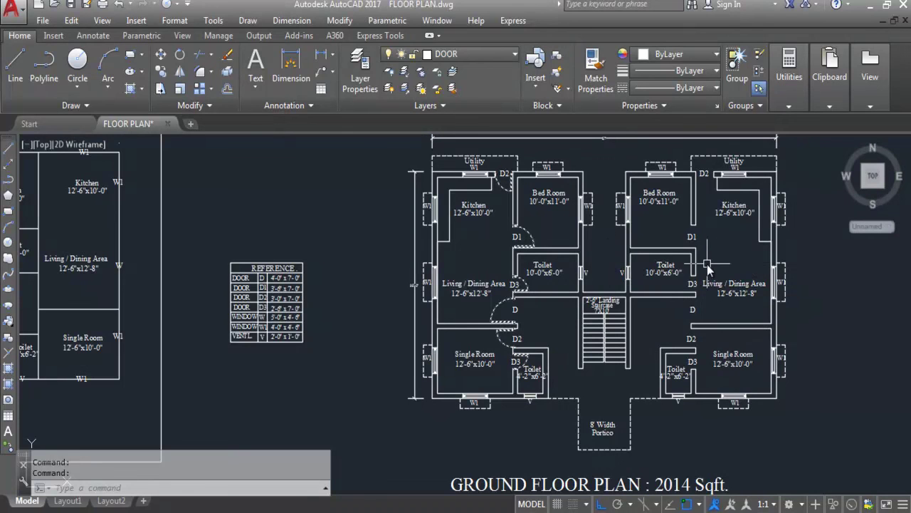
Start MIRROR on the six selected doors, with the first mirror point at the staircase midpoint.
text(MI)
key(Return)
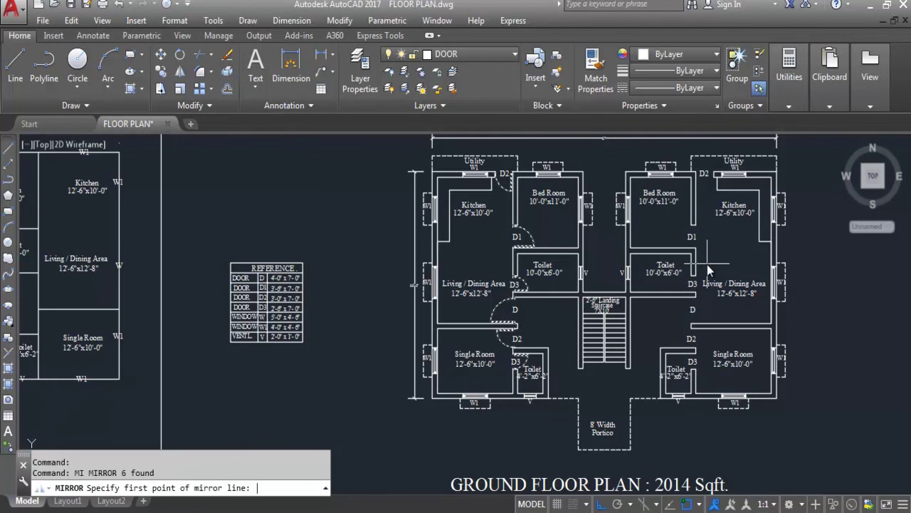
scroll(616, 276, up, 4)
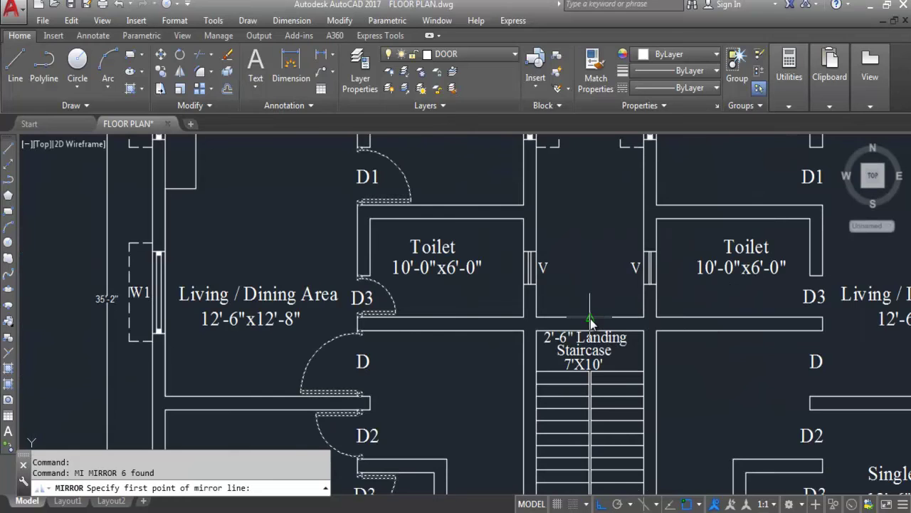
click(590, 319)
scroll(609, 383, down, 4)
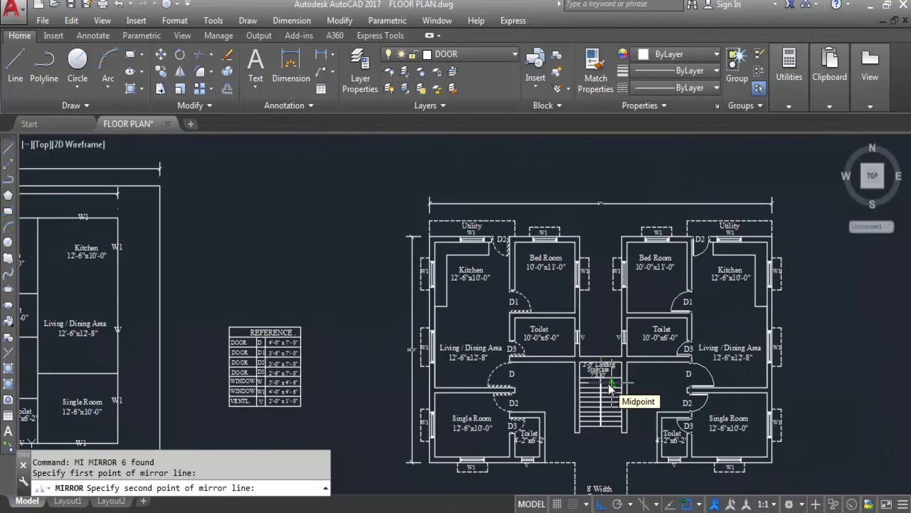
scroll(609, 384, up, 2)
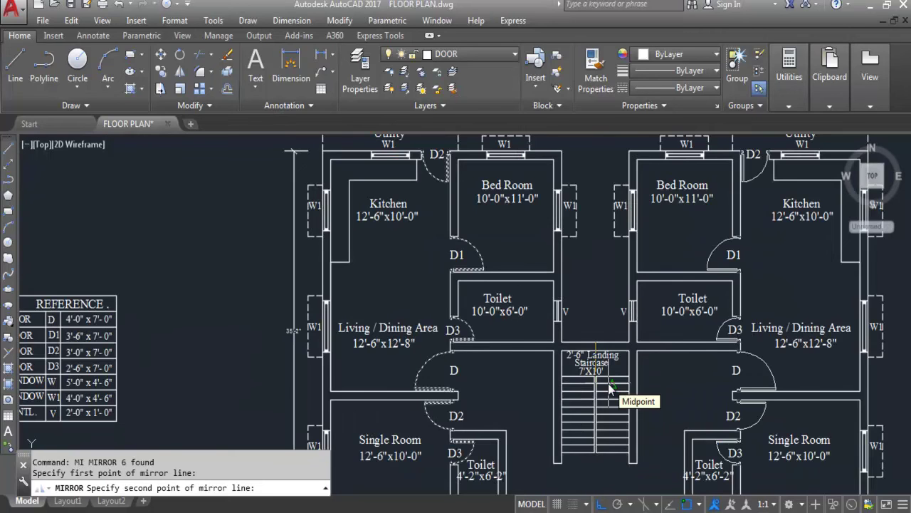
scroll(609, 385, down, 2)
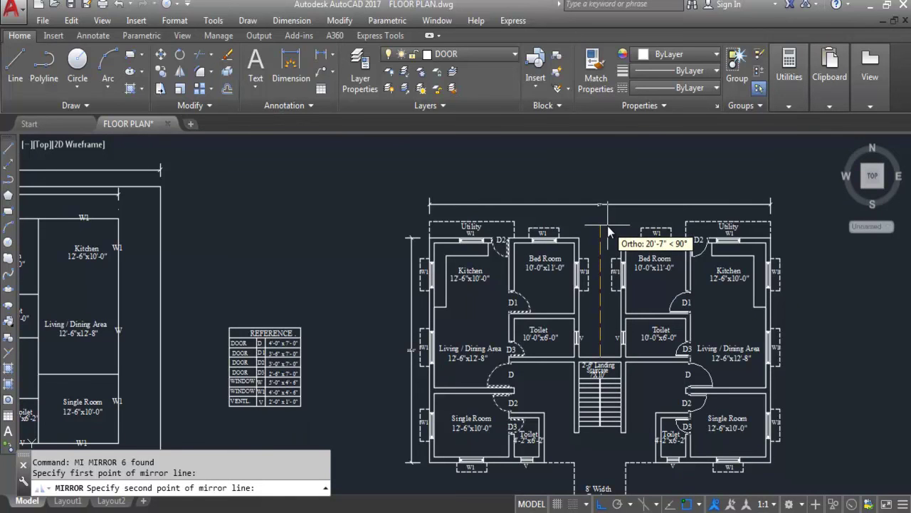
scroll(607, 226, up, 2)
Set the second mirror point vertically above the staircase and keep the original doors.
click(607, 187)
key(Return)
scroll(780, 250, up, 5)
scroll(698, 207, down, 8)
scroll(670, 351, up, 8)
scroll(605, 328, down, 4)
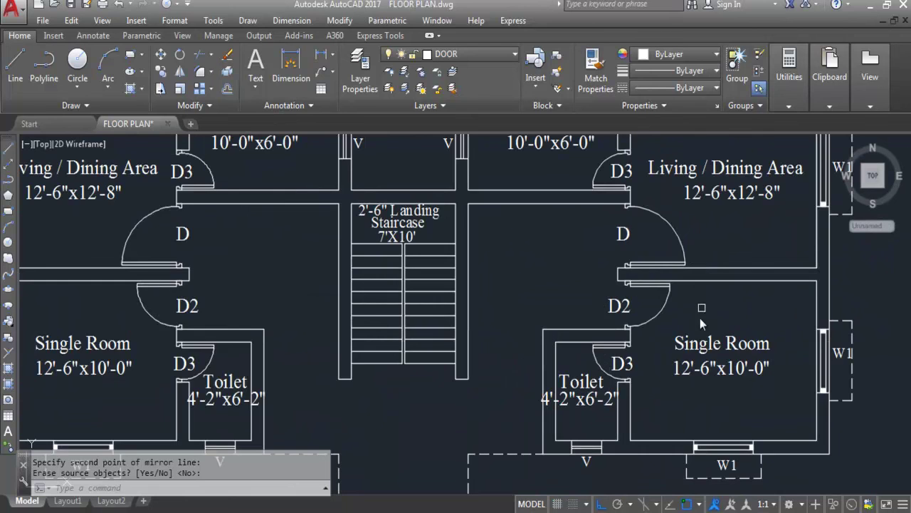
scroll(702, 311, down, 3)
scroll(677, 292, down, 3)
scroll(681, 266, up, 7)
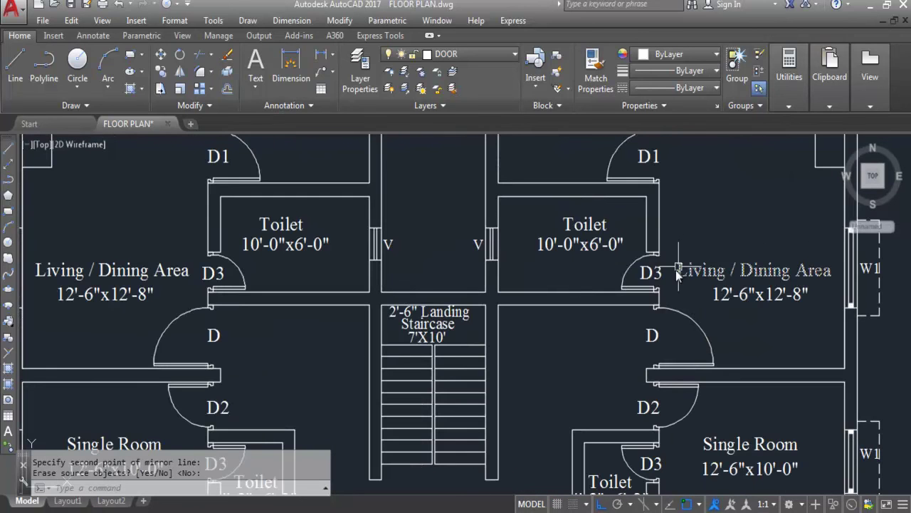
scroll(645, 359, down, 2)
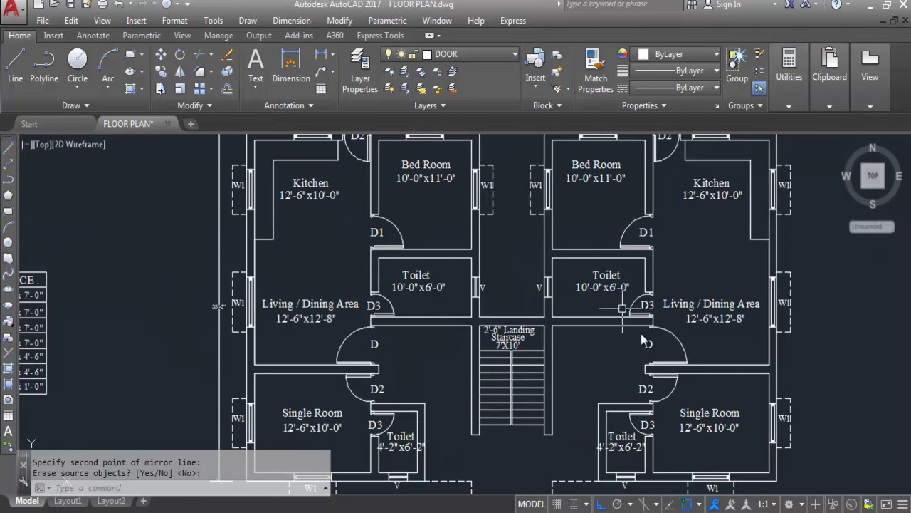
scroll(617, 302, down, 3)
scroll(643, 184, up, 5)
scroll(711, 225, down, 4)
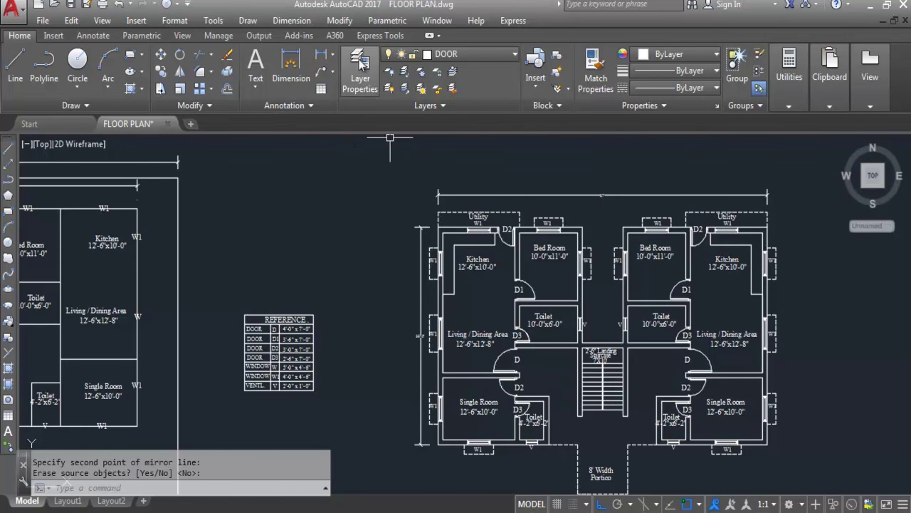
text(LA)
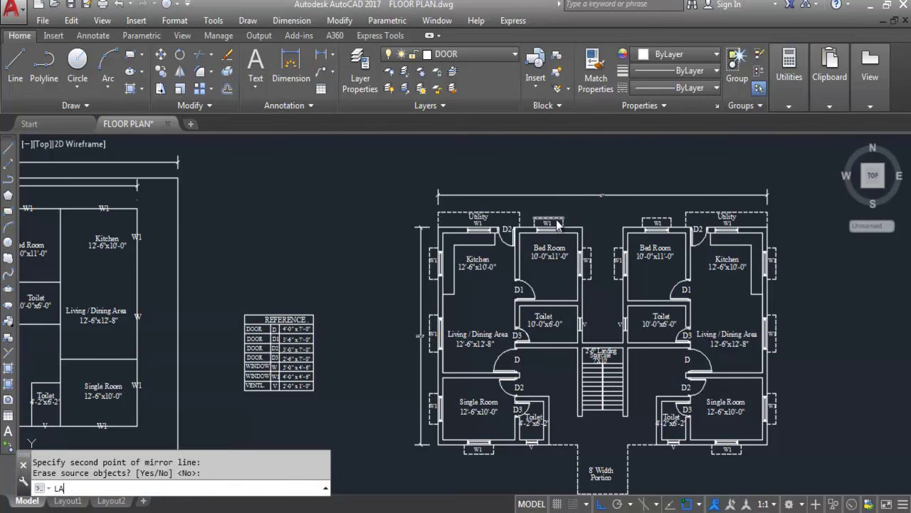
key(Return)
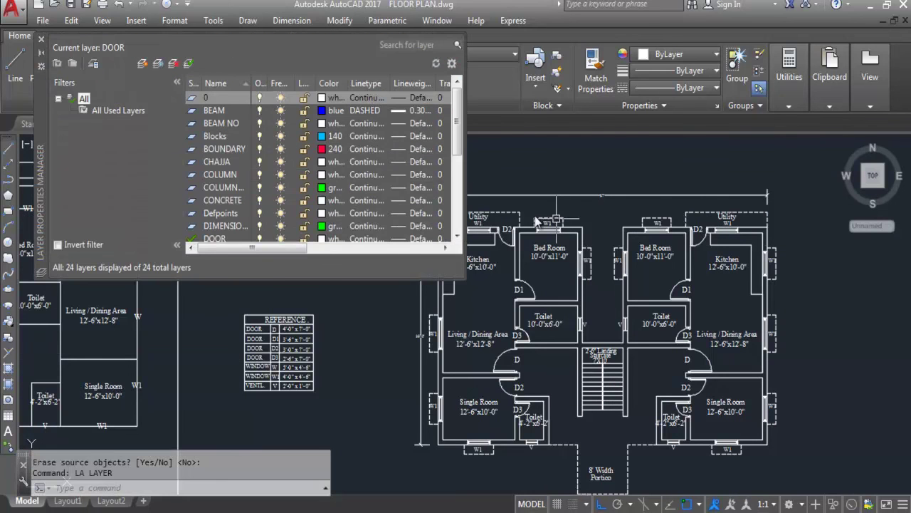
click(228, 162)
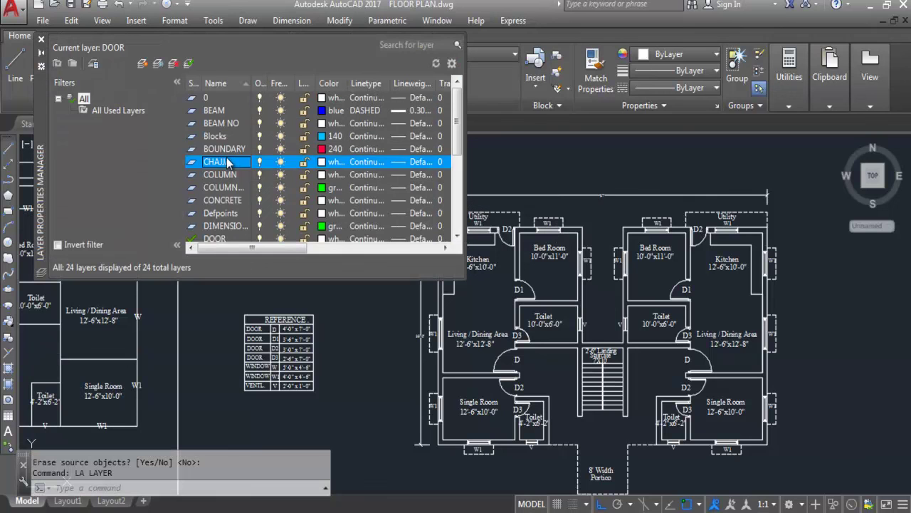
key(Down)
key(Down)
key(Down)
key(Down)
key(Down)
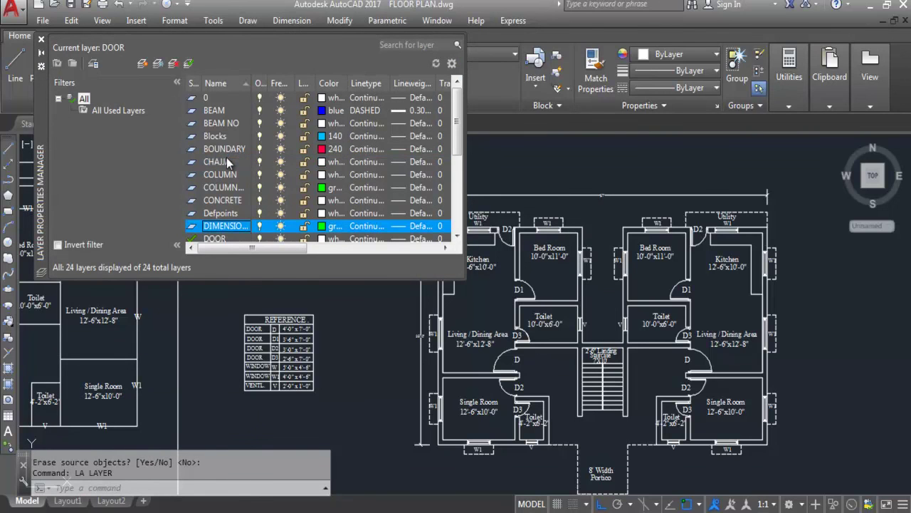
click(221, 242)
scroll(321, 240, down, 1)
click(321, 240)
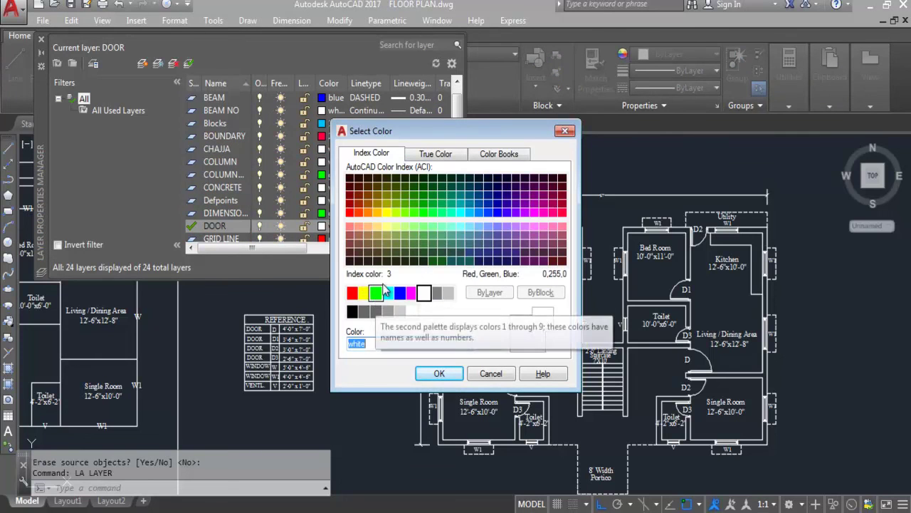
click(356, 210)
click(436, 375)
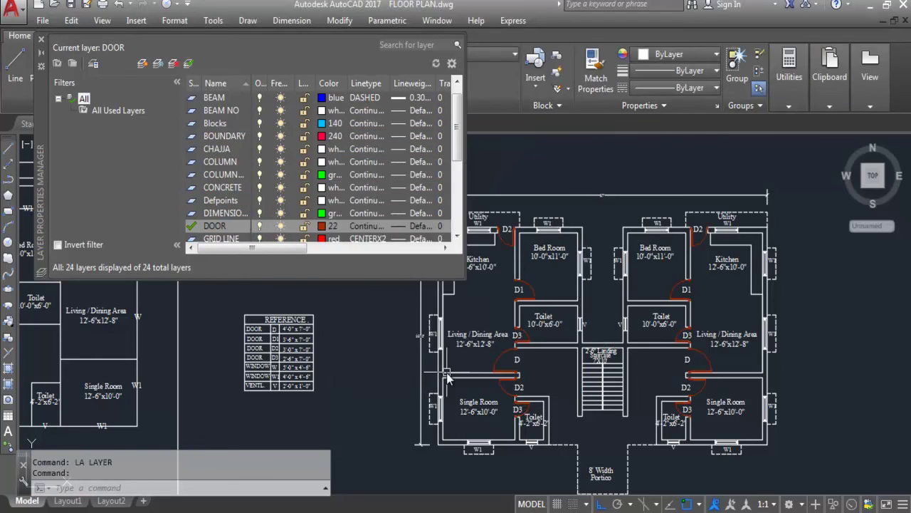
scroll(723, 423, up, 3)
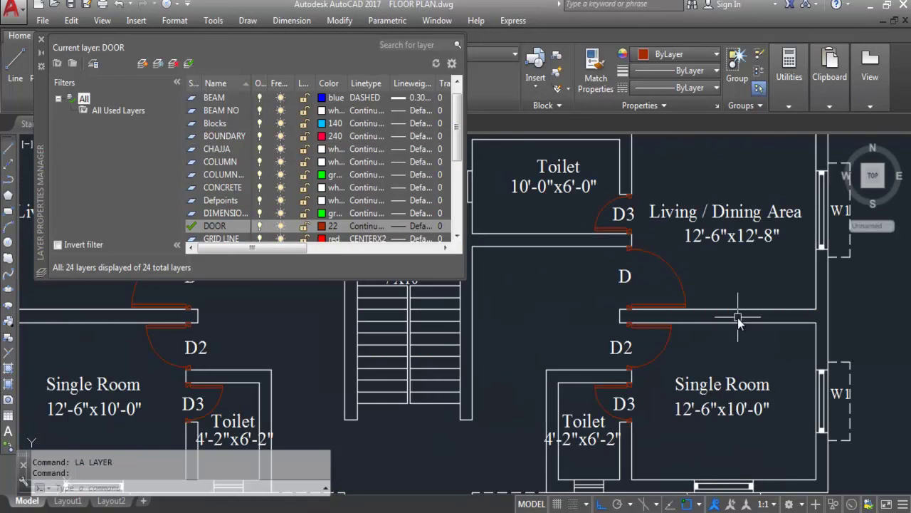
scroll(738, 317, down, 3)
scroll(732, 201, up, 3)
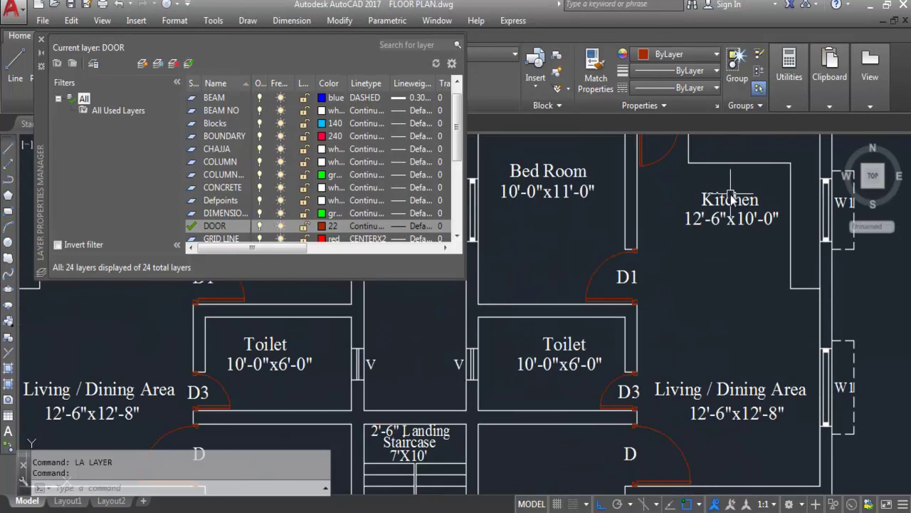
scroll(732, 201, down, 3)
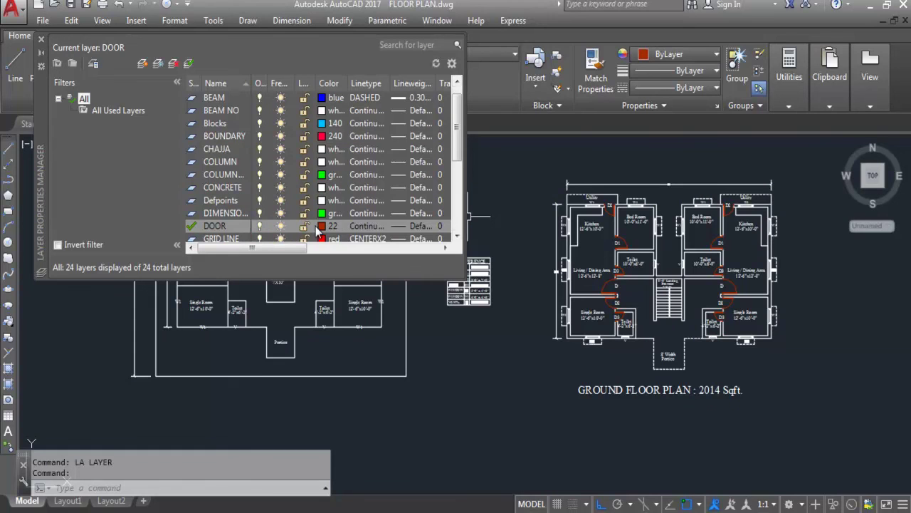
click(326, 227)
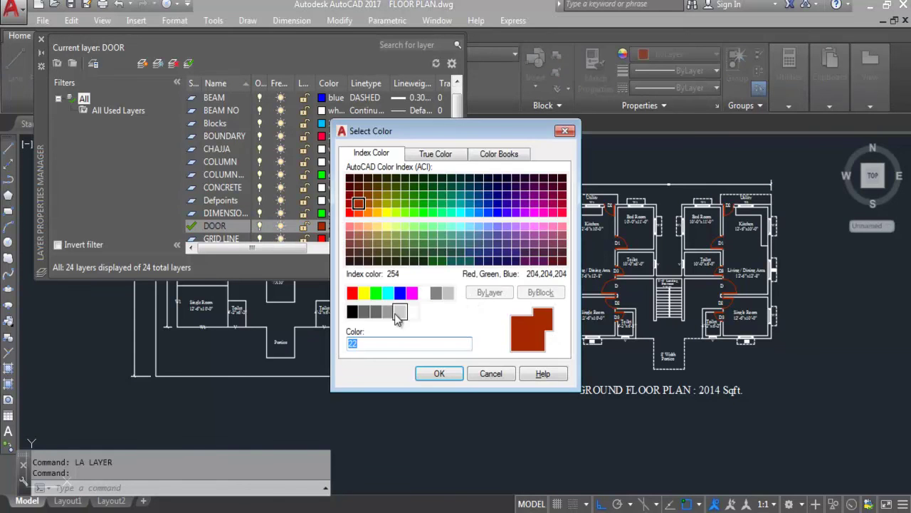
click(376, 293)
click(441, 372)
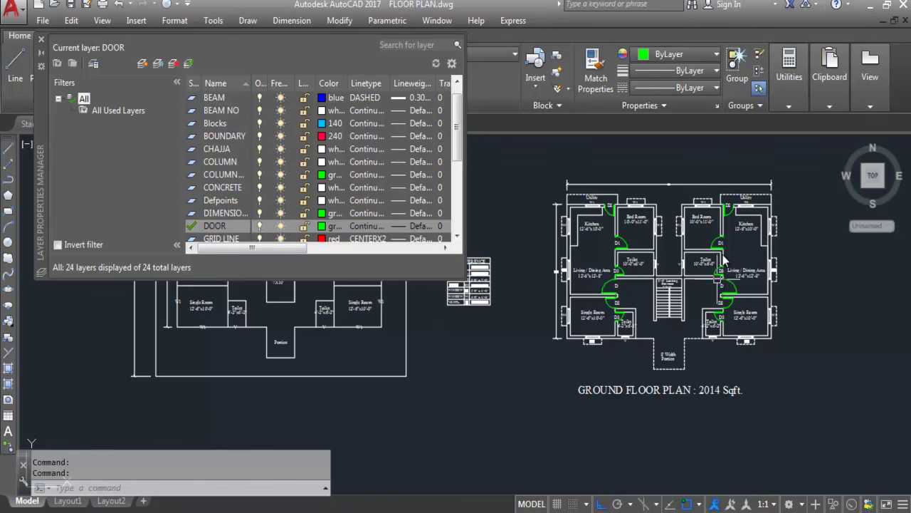
scroll(717, 208, up, 4)
scroll(719, 274, down, 4)
scroll(606, 267, up, 4)
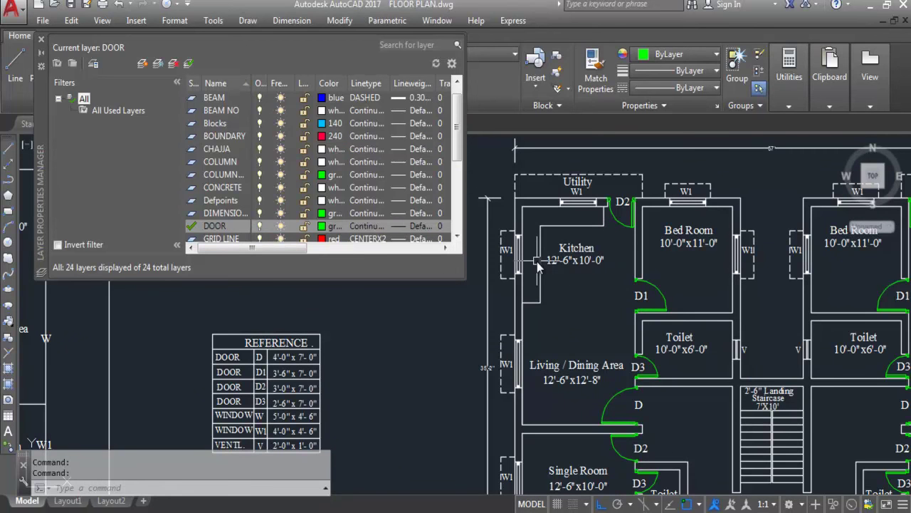
click(325, 226)
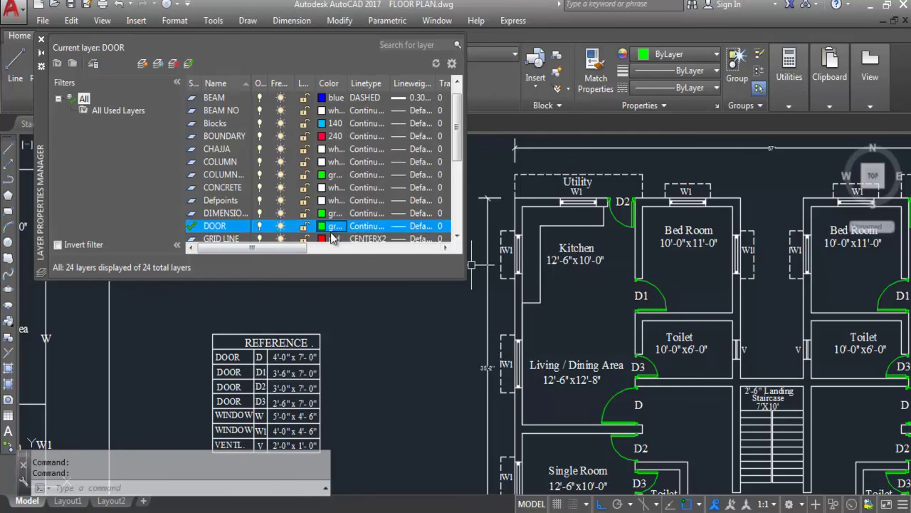
click(326, 226)
click(423, 292)
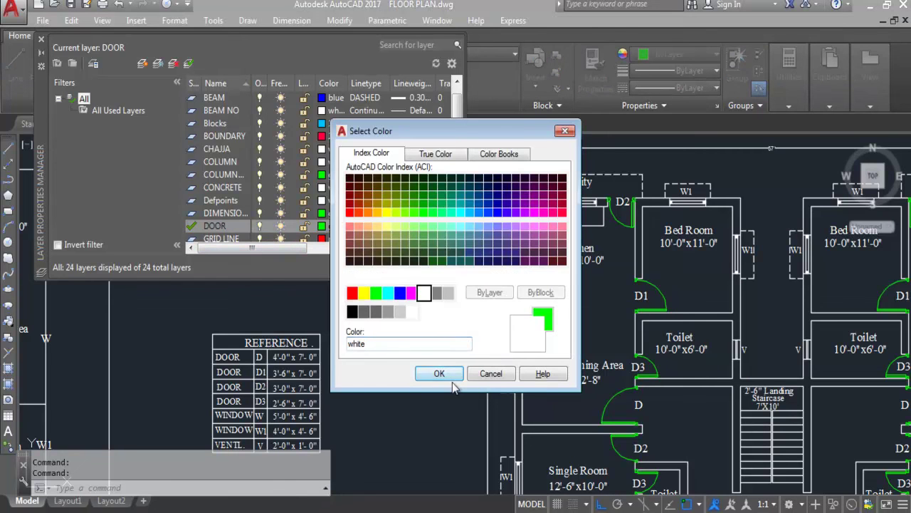
click(443, 373)
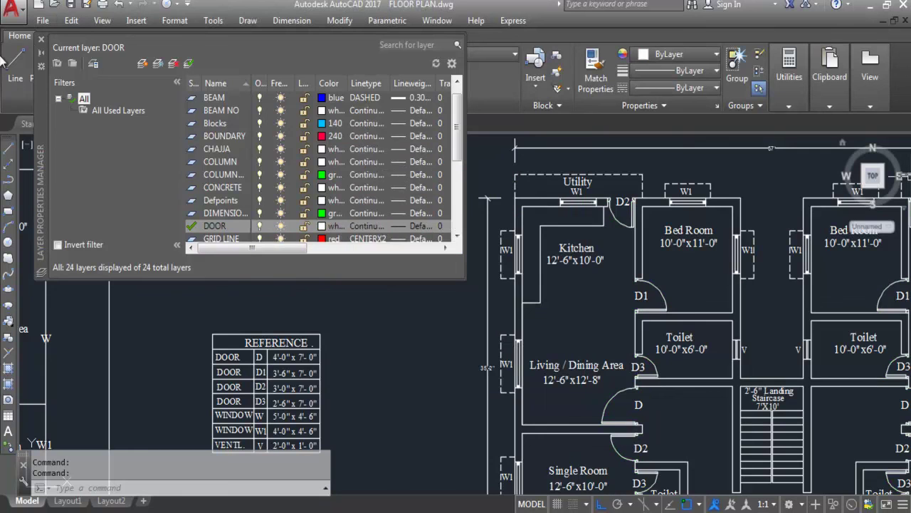
click(41, 40)
scroll(223, 209, down, 4)
scroll(394, 225, up, 2)
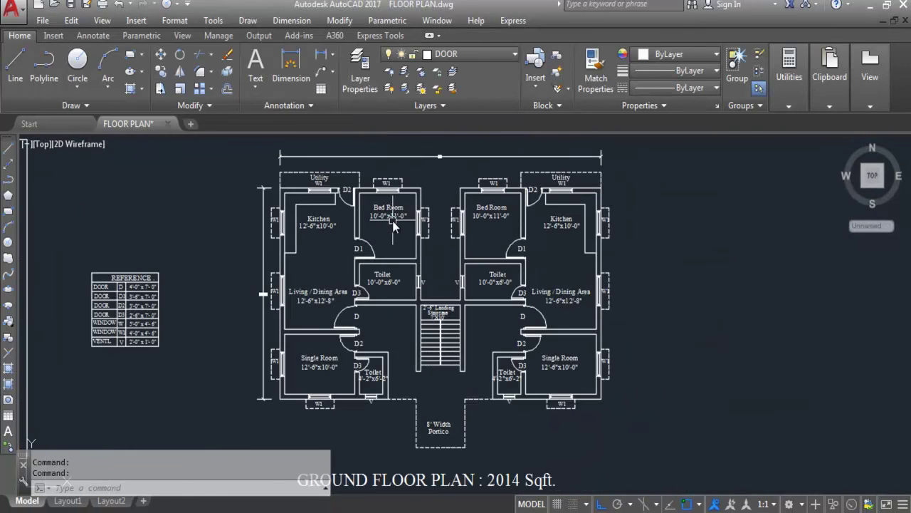
scroll(341, 367, up, 2)
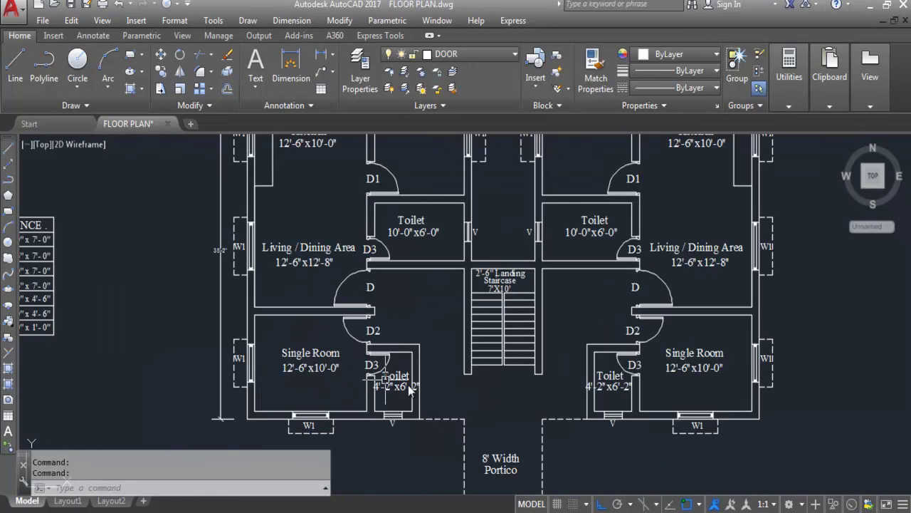
scroll(533, 373, down, 2)
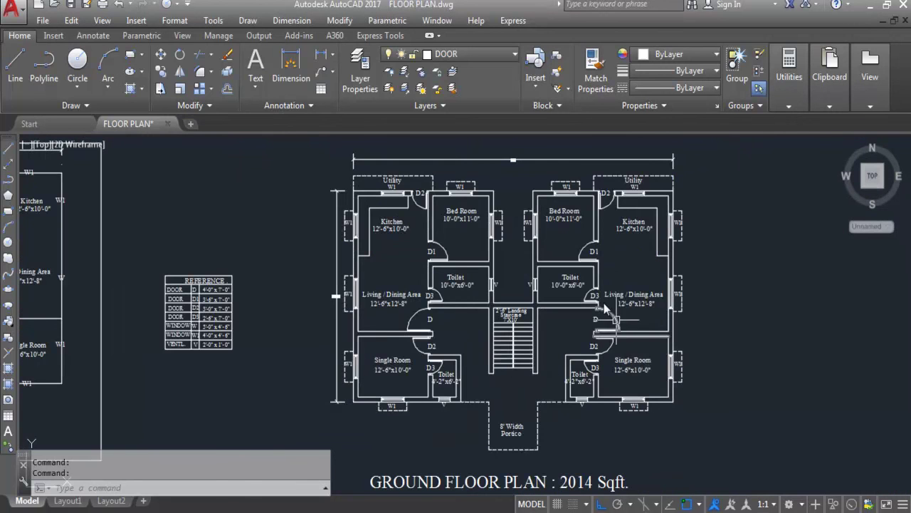
scroll(547, 207, up, 2)
scroll(553, 213, down, 2)
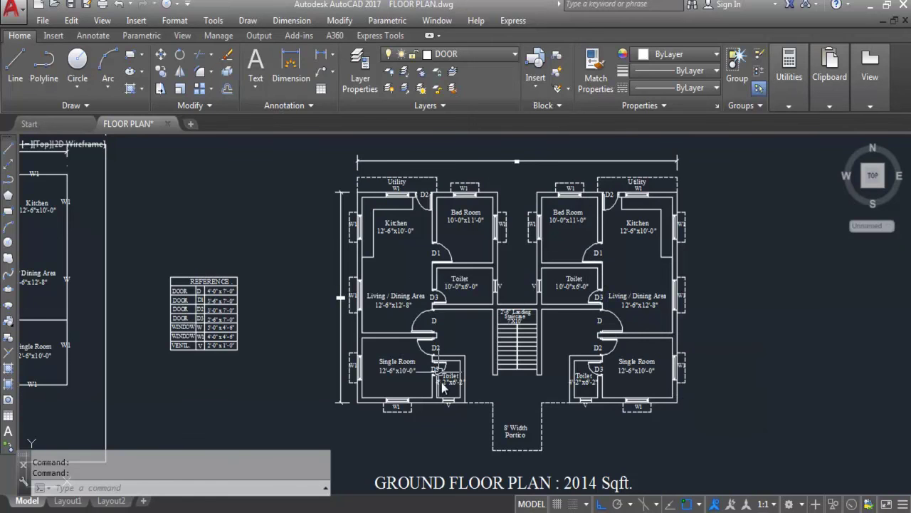
scroll(443, 383, up, 2)
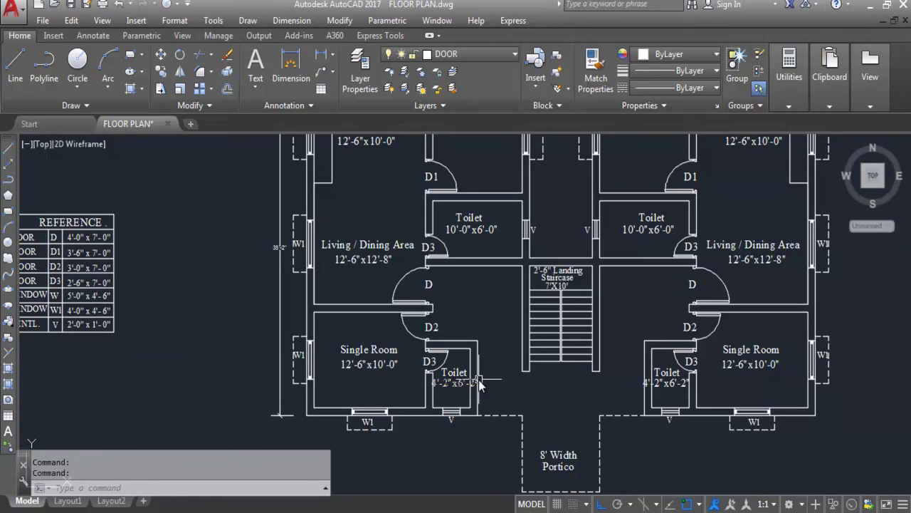
scroll(478, 379, down, 2)
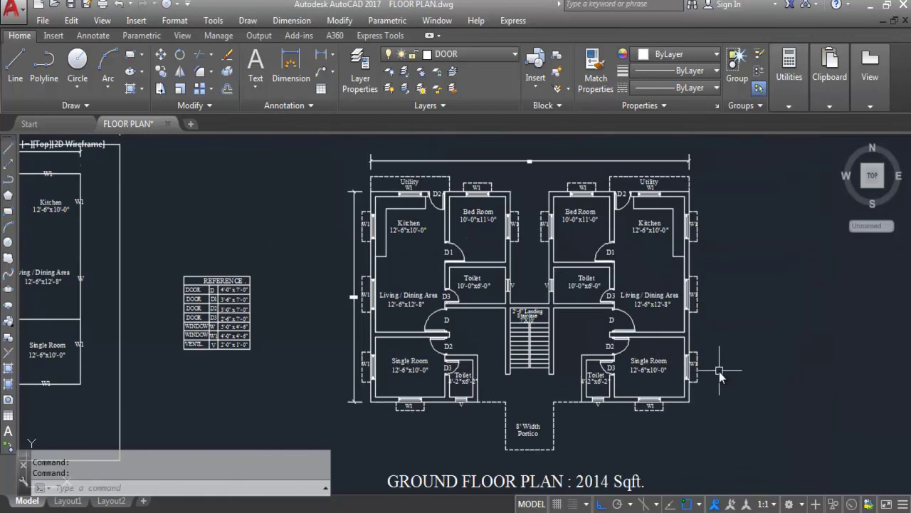
scroll(406, 338, up, 4)
scroll(485, 341, down, 4)
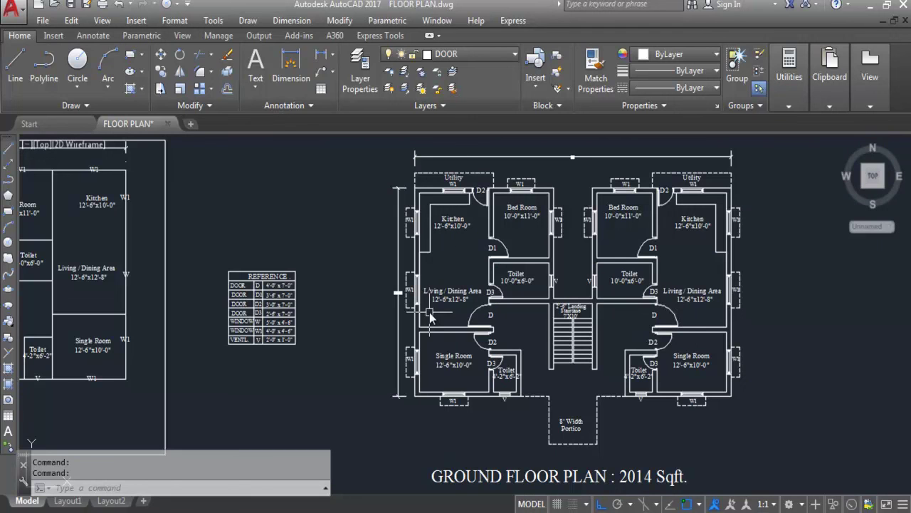
scroll(430, 315, down, 1)
scroll(430, 315, up, 1)
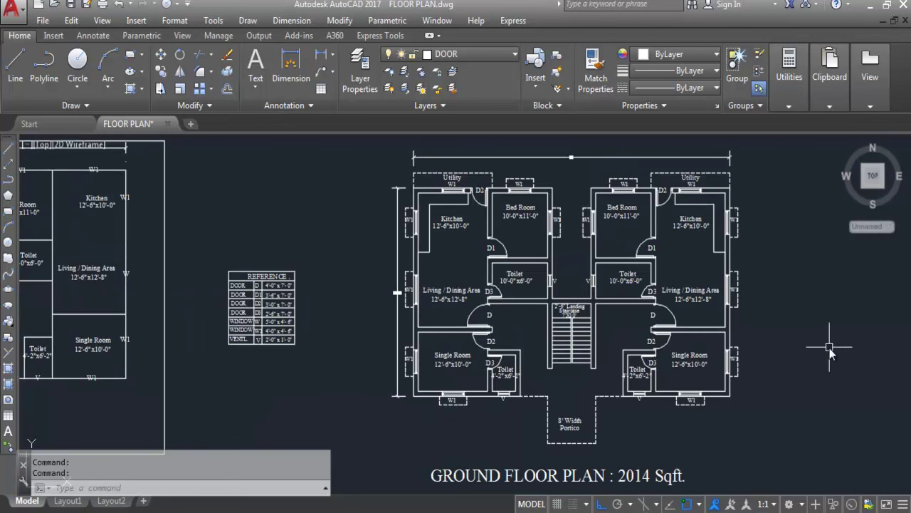